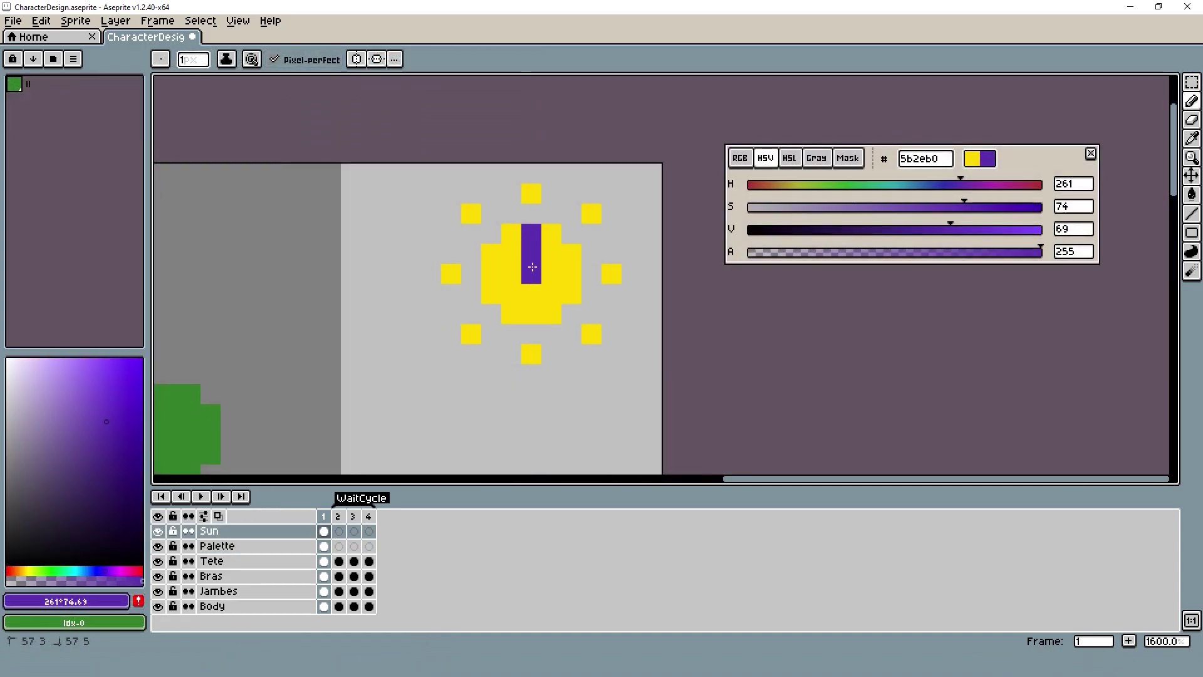
- Undo the purple centre stroke and paint the sun disc's two right-hand columns and its three right-hand rays purple on the Sun layer
{"action": "key", "text": "ctrl+z"}
{"action": "mouse_move", "coordinate": [549, 233]}
{"action": "left_mouse_down"}
{"action": "mouse_move", "coordinate": [543, 264]}
{"action": "mouse_move", "coordinate": [564, 258]}
{"action": "mouse_move", "coordinate": [567, 294]}
{"action": "left_mouse_up"}
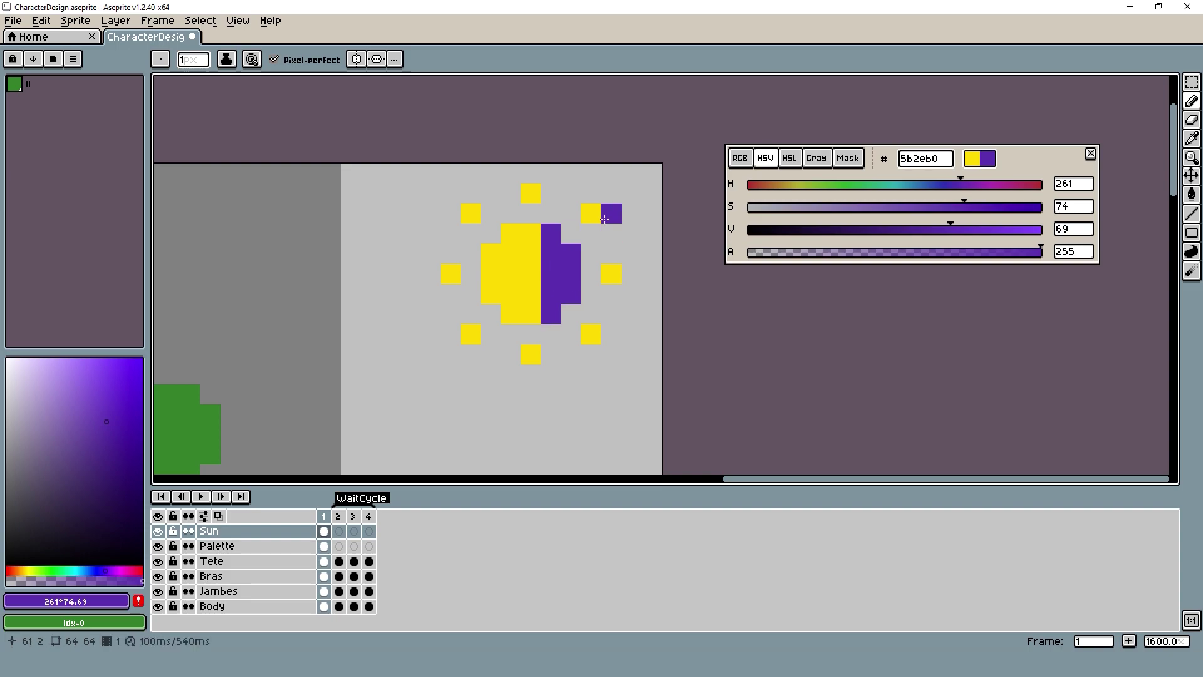
{"action": "left_click", "coordinate": [591, 214]}
{"action": "left_click", "coordinate": [611, 274]}
{"action": "left_click", "coordinate": [591, 334]}
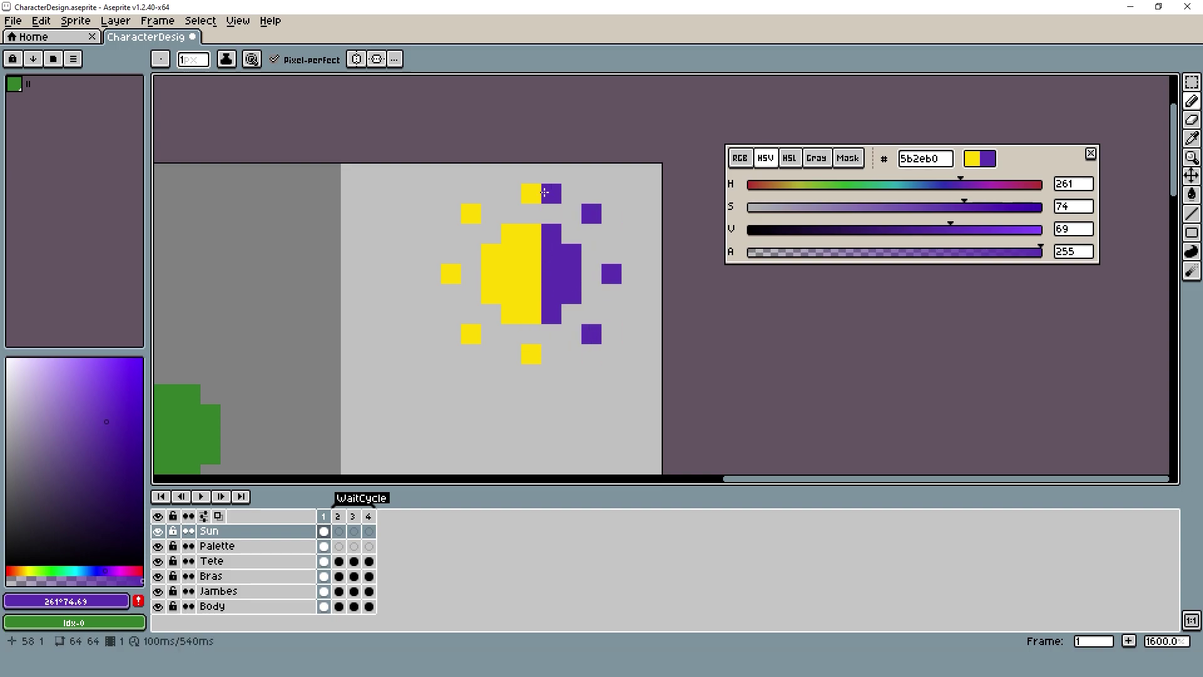
- Extend the purple into the middle column of the sun's disc across its three central rows
{"action": "scroll", "coordinate": [571, 293], "scroll_direction": "down", "scroll_amount": 4}
{"action": "scroll", "coordinate": [621, 235], "scroll_direction": "up", "scroll_amount": 3}
{"action": "left_click_drag", "start_coordinate": [611, 251], "coordinate": [608, 279]}
{"action": "scroll", "coordinate": [665, 244], "scroll_direction": "down", "scroll_amount": 5}
{"action": "scroll", "coordinate": [637, 240], "scroll_direction": "up", "scroll_amount": 7}
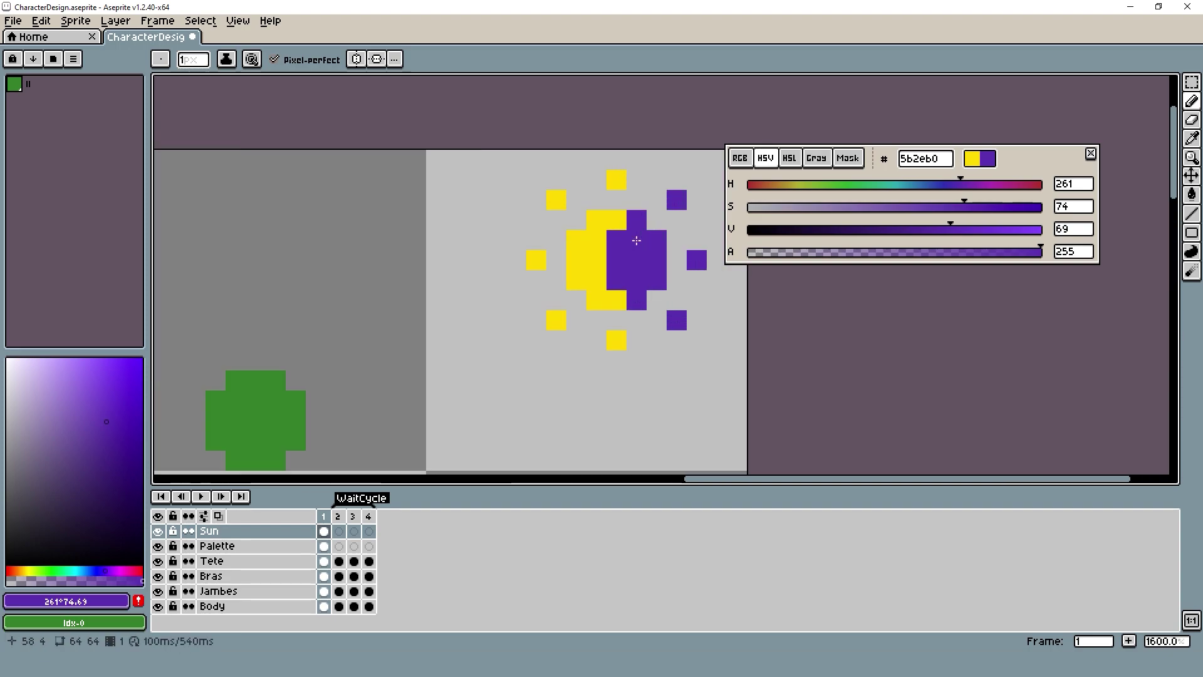
{"action": "scroll", "coordinate": [637, 239], "scroll_direction": "up", "scroll_amount": 1}
{"action": "left_click", "coordinate": [606, 327]}
{"action": "scroll", "coordinate": [695, 238], "scroll_direction": "down", "scroll_amount": 7}
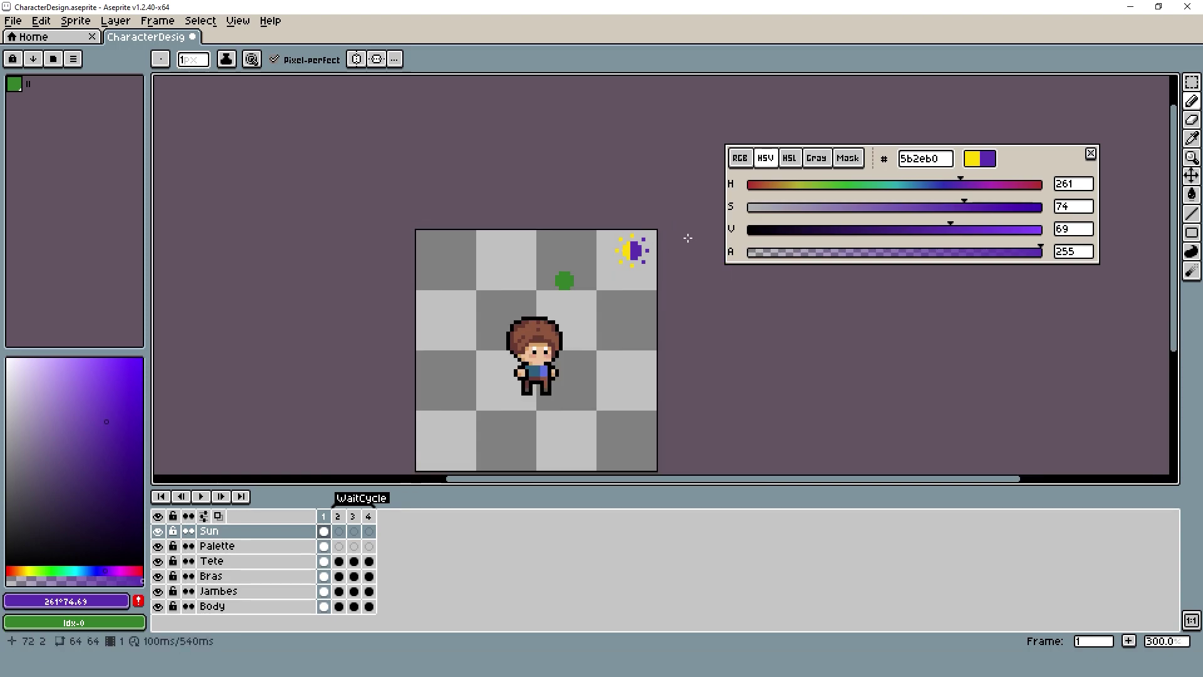
{"action": "scroll", "coordinate": [633, 243], "scroll_direction": "up", "scroll_amount": 4}
{"action": "left_click", "coordinate": [637, 227]}
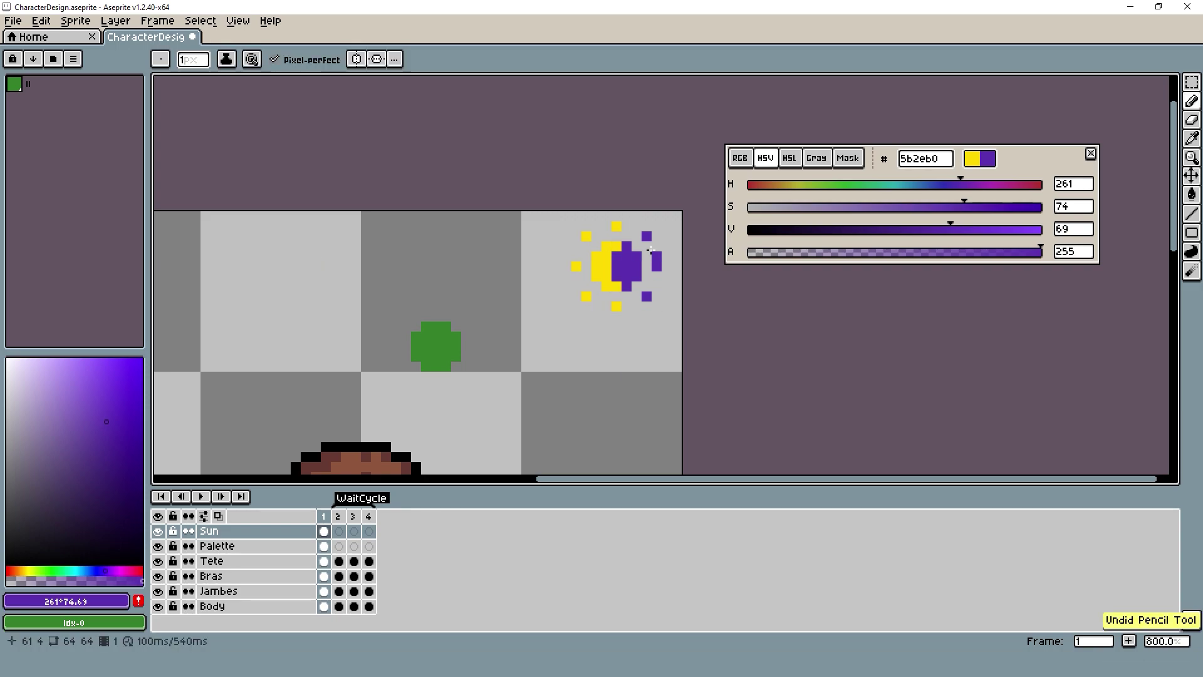
{"action": "scroll", "coordinate": [600, 236], "scroll_direction": "down", "scroll_amount": 2}
{"action": "scroll", "coordinate": [608, 251], "scroll_direction": "up", "scroll_amount": 2}
{"action": "scroll", "coordinate": [615, 216], "scroll_direction": "down", "scroll_amount": 2}
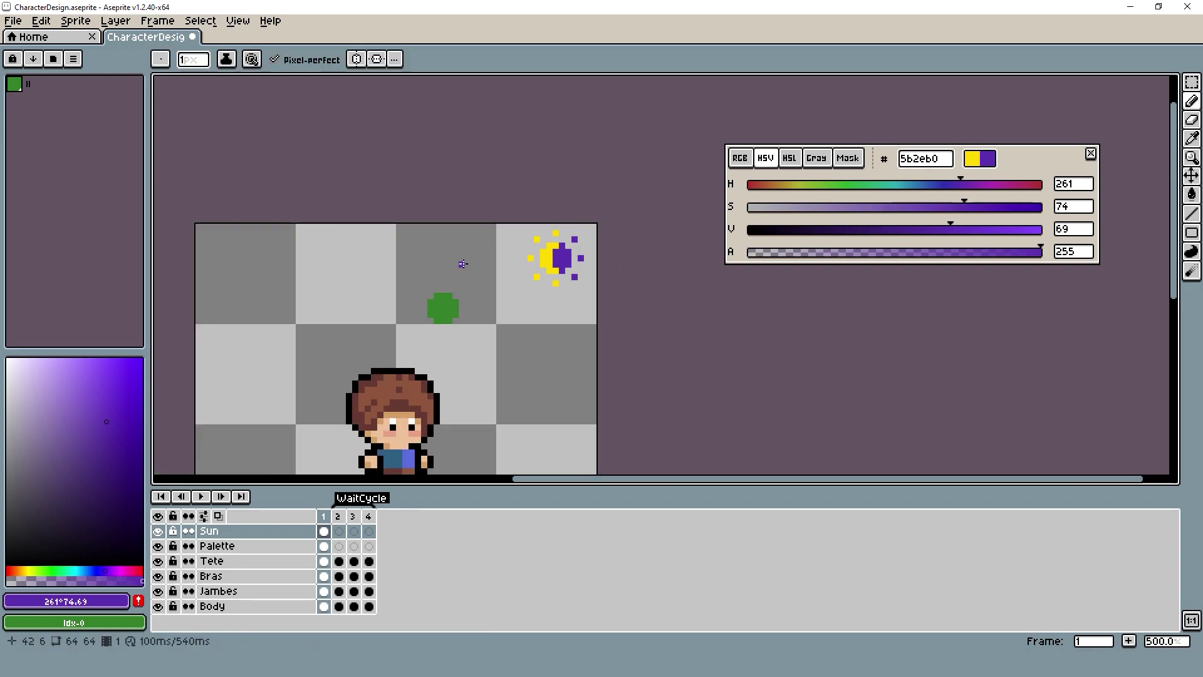
{"action": "scroll", "coordinate": [301, 241], "scroll_direction": "down", "scroll_amount": 1}
- Sample the green 35802b from the green blob, make the Palette layer active, and move the colour editor below the sun
{"action": "scroll", "coordinate": [476, 194], "scroll_direction": "up", "scroll_amount": 5}
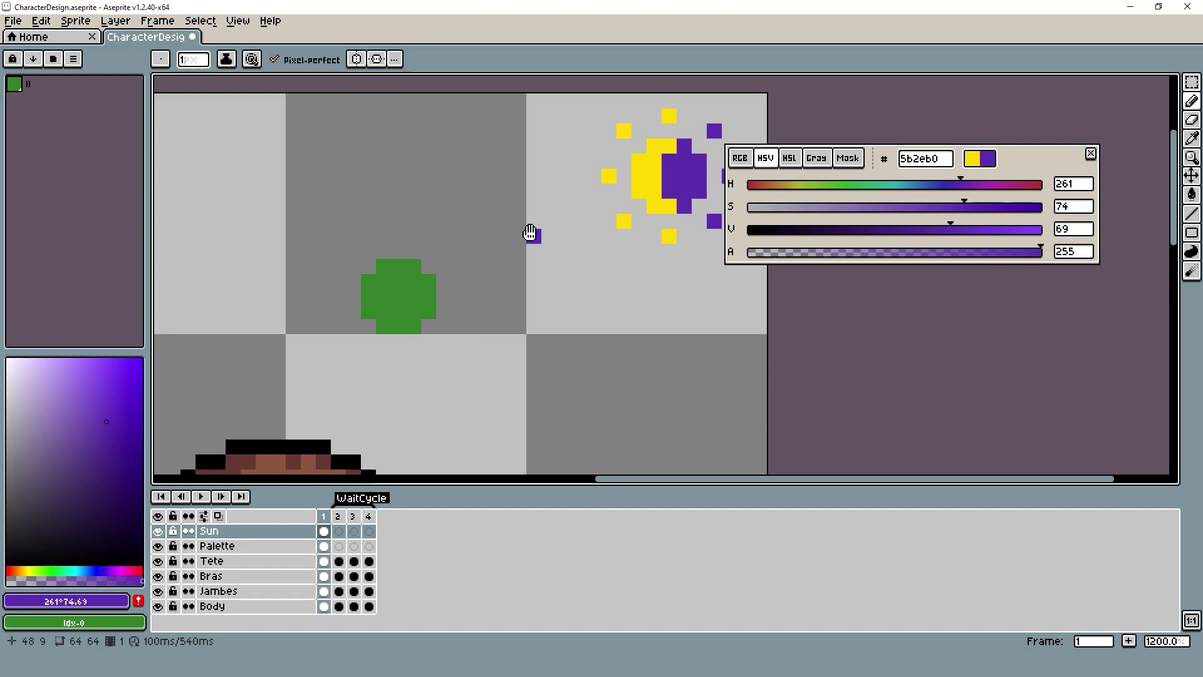
{"action": "left_click_drag", "start_coordinate": [408, 271], "coordinate": [301, 223]}
{"action": "left_click", "coordinate": [300, 223], "text": "alt"}
{"action": "left_click", "coordinate": [384, 235]}
{"action": "left_click_drag", "start_coordinate": [379, 240], "coordinate": [483, 252]}
{"action": "left_click", "coordinate": [213, 545]}
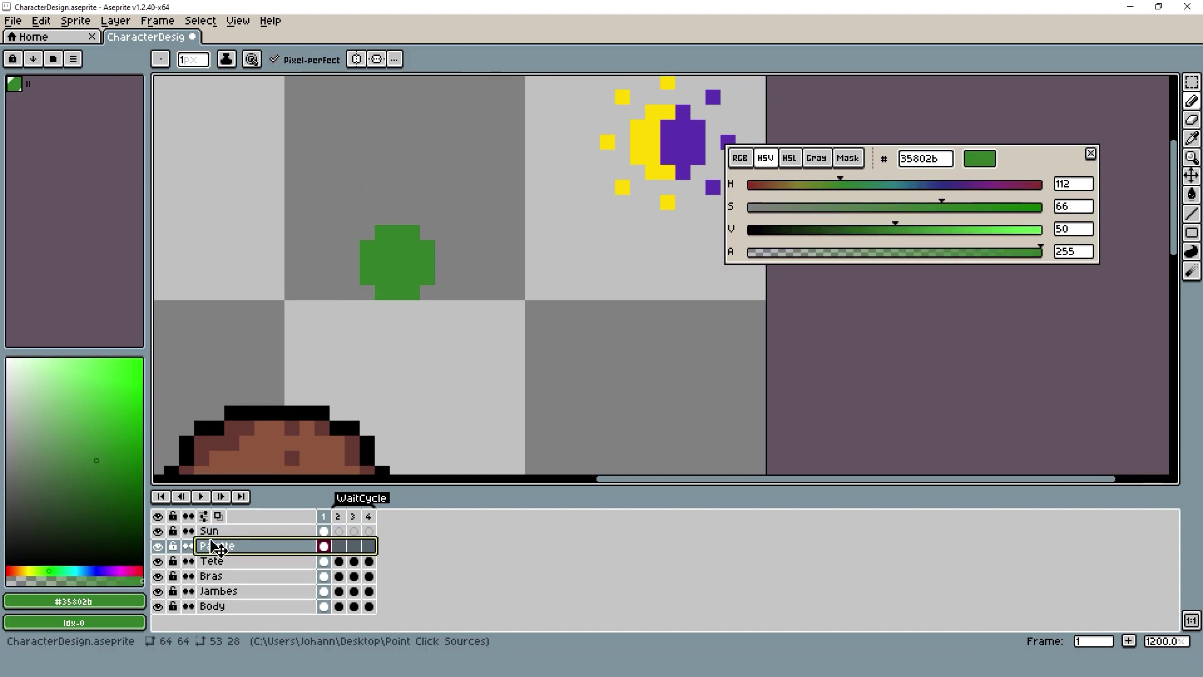
{"action": "key", "text": "ctrl+z"}
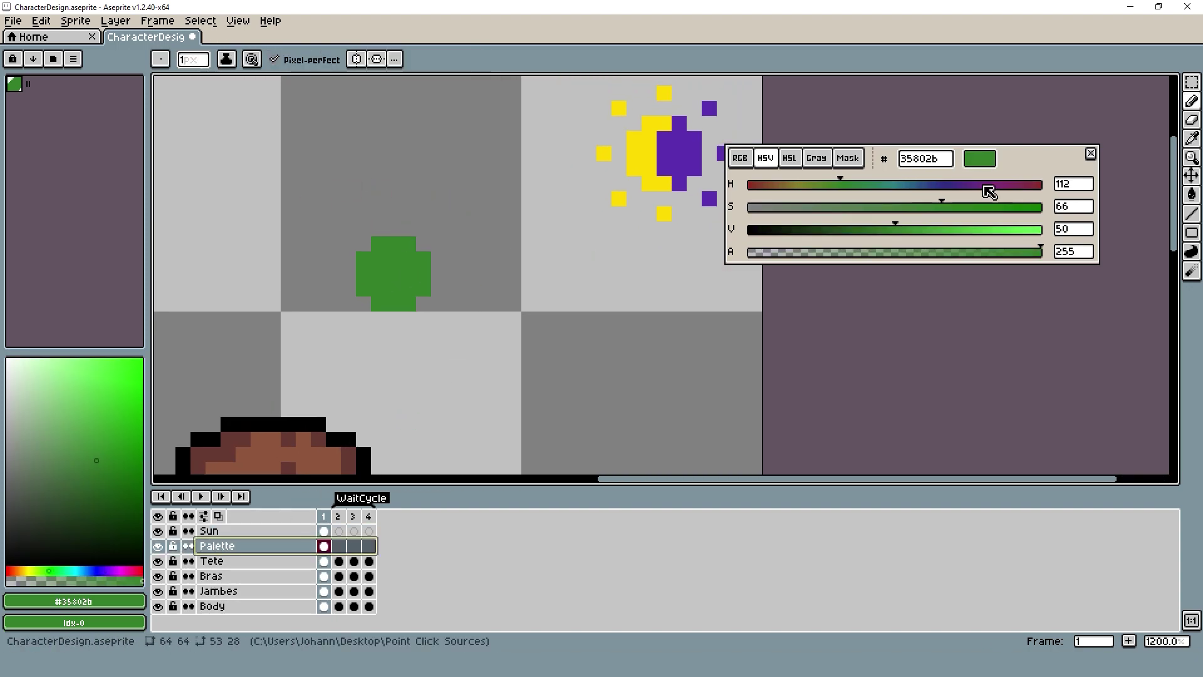
{"action": "left_click_drag", "start_coordinate": [1032, 170], "coordinate": [828, 339]}
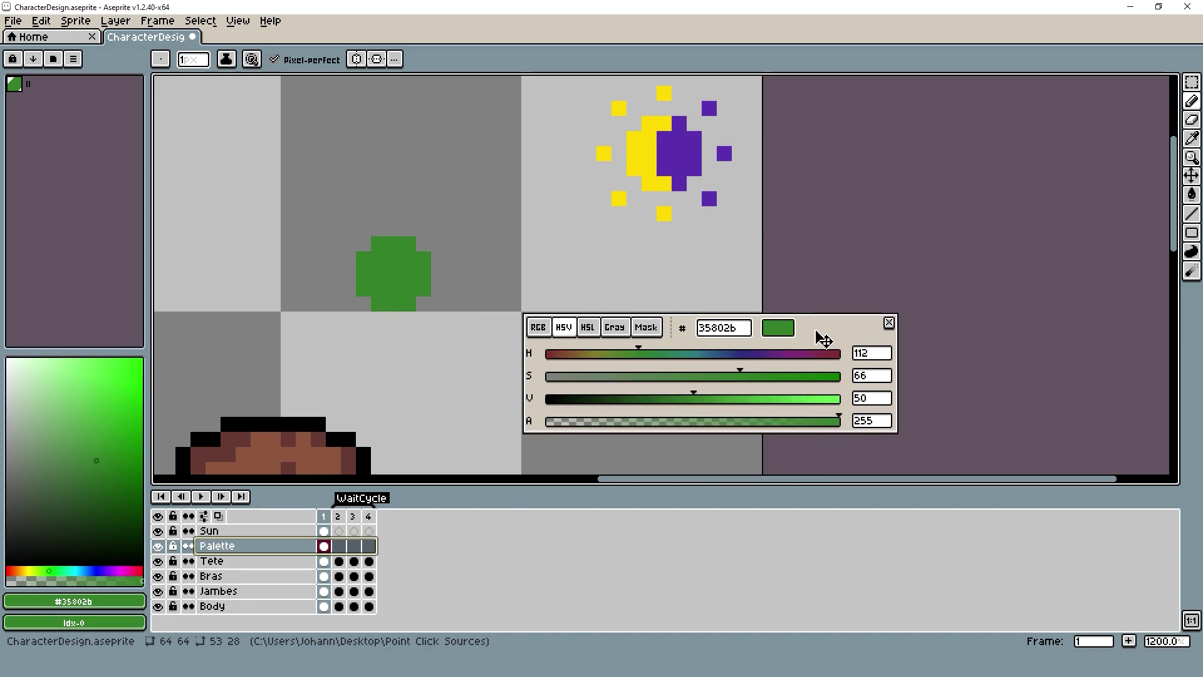
- Erase the outer pixels of the green blob on the Palette layer, leaving a 3 × 3 px square
{"action": "key", "text": "e"}
{"action": "mouse_move", "coordinate": [386, 246]}
{"action": "left_mouse_down"}
{"action": "mouse_move", "coordinate": [471, 244]}
{"action": "mouse_move", "coordinate": [425, 244]}
{"action": "mouse_move", "coordinate": [425, 320]}
{"action": "mouse_move", "coordinate": [378, 304]}
{"action": "left_mouse_up"}
{"action": "left_click_drag", "start_coordinate": [366, 260], "coordinate": [366, 305]}
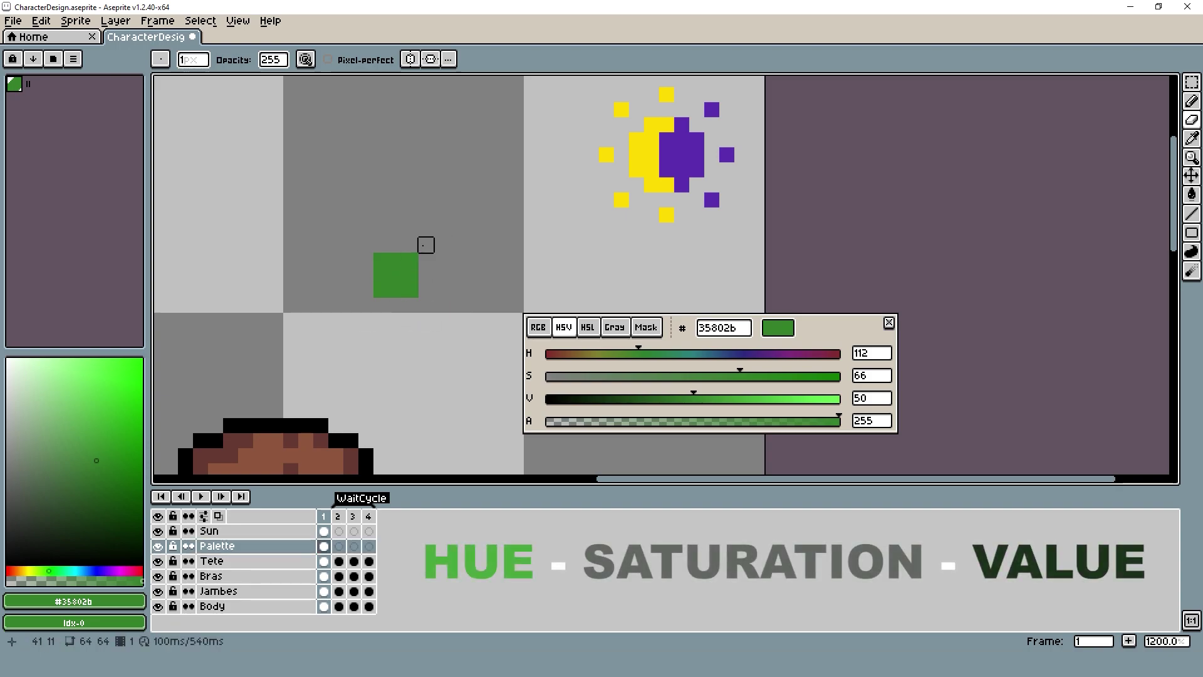
- Set the pencil brush to 2 px and erase the rest of the green square from the Palette layer
{"action": "key", "text": "b"}
{"action": "key", "text": "plus"}
{"action": "key", "text": "plus"}
{"action": "key", "text": "plus"}
{"action": "left_click", "coordinate": [472, 276]}
{"action": "key", "text": "minus"}
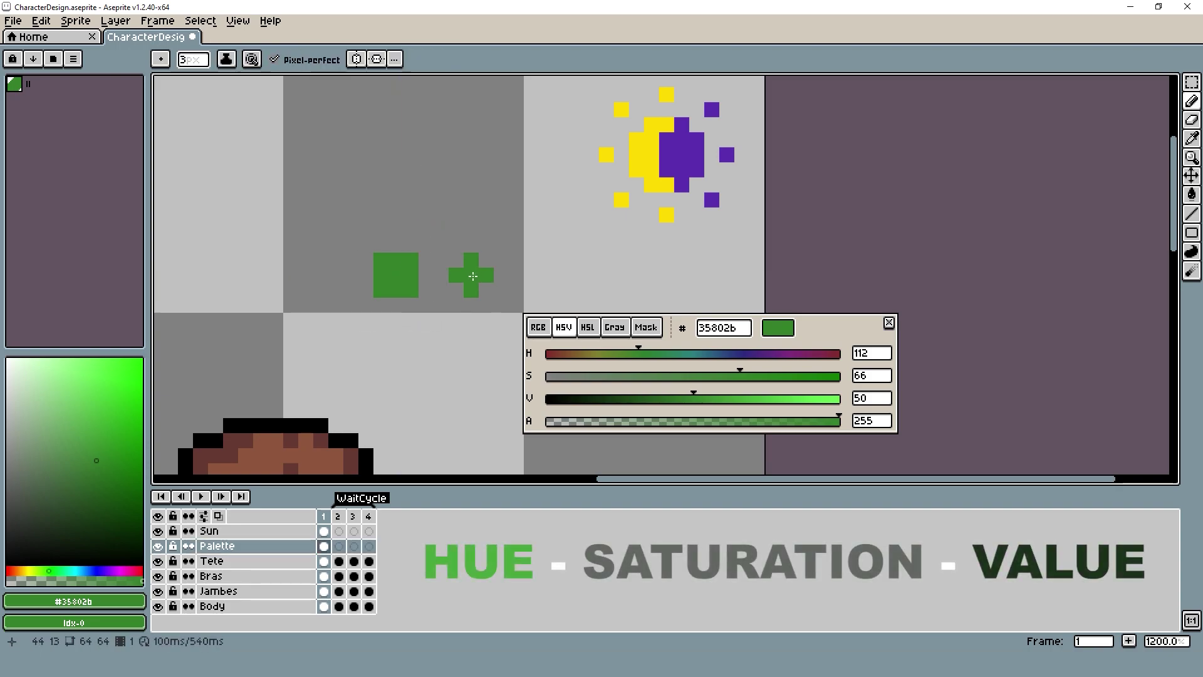
{"action": "left_click", "coordinate": [411, 258]}
{"action": "key", "text": "e"}
{"action": "mouse_move", "coordinate": [410, 260]}
{"action": "left_mouse_down"}
{"action": "mouse_move", "coordinate": [389, 286]}
{"action": "mouse_move", "coordinate": [378, 273]}
{"action": "left_mouse_up"}
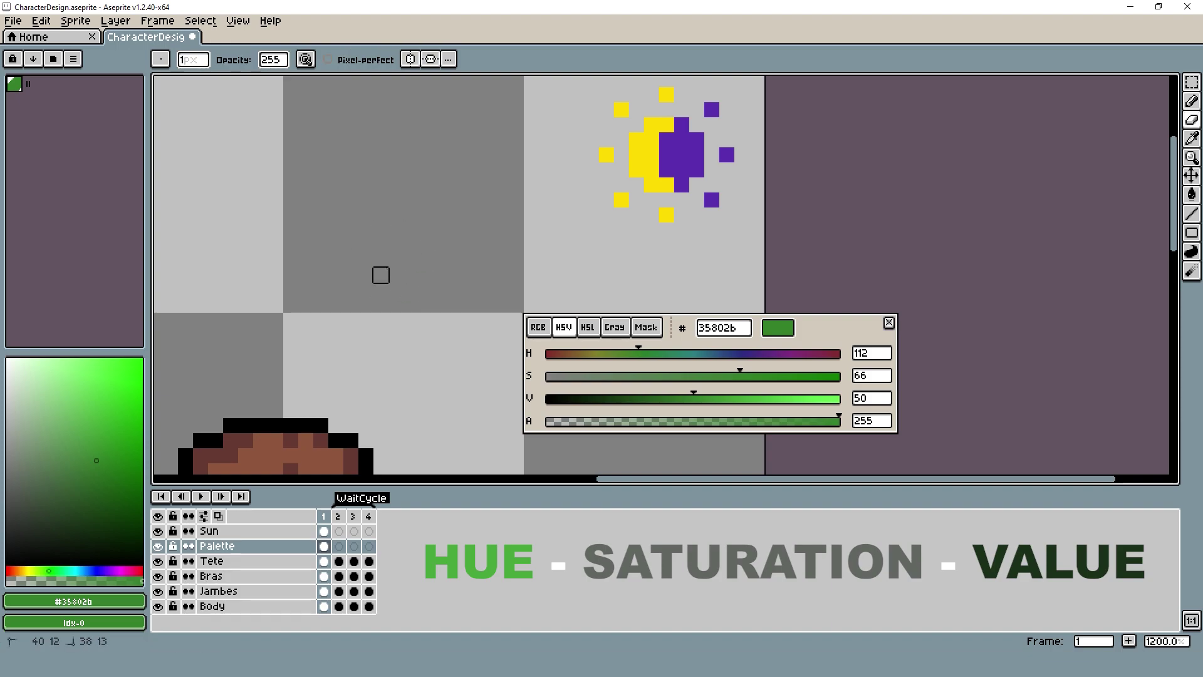
{"action": "key", "text": "b"}
{"action": "left_click", "coordinate": [413, 279]}
{"action": "scroll", "coordinate": [366, 294], "scroll_direction": "up", "scroll_amount": 1}
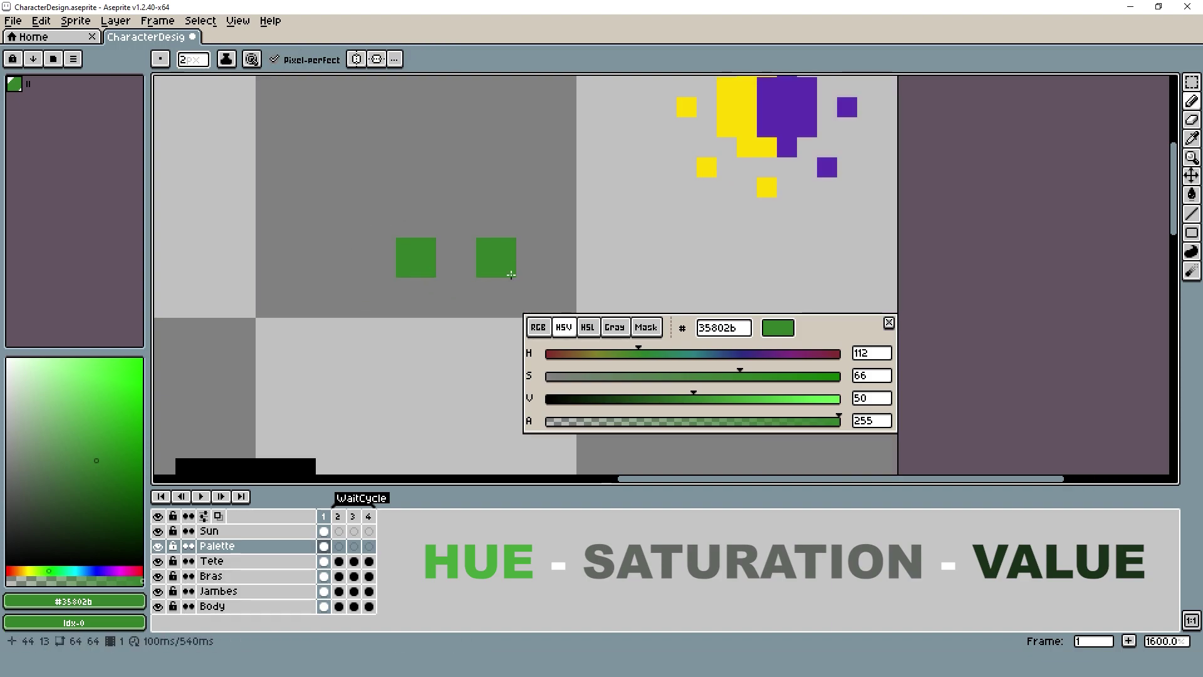
{"action": "key", "text": "ctrl+z"}
{"action": "left_click", "coordinate": [771, 282]}
{"action": "scroll", "coordinate": [571, 227], "scroll_direction": "down", "scroll_amount": 3}
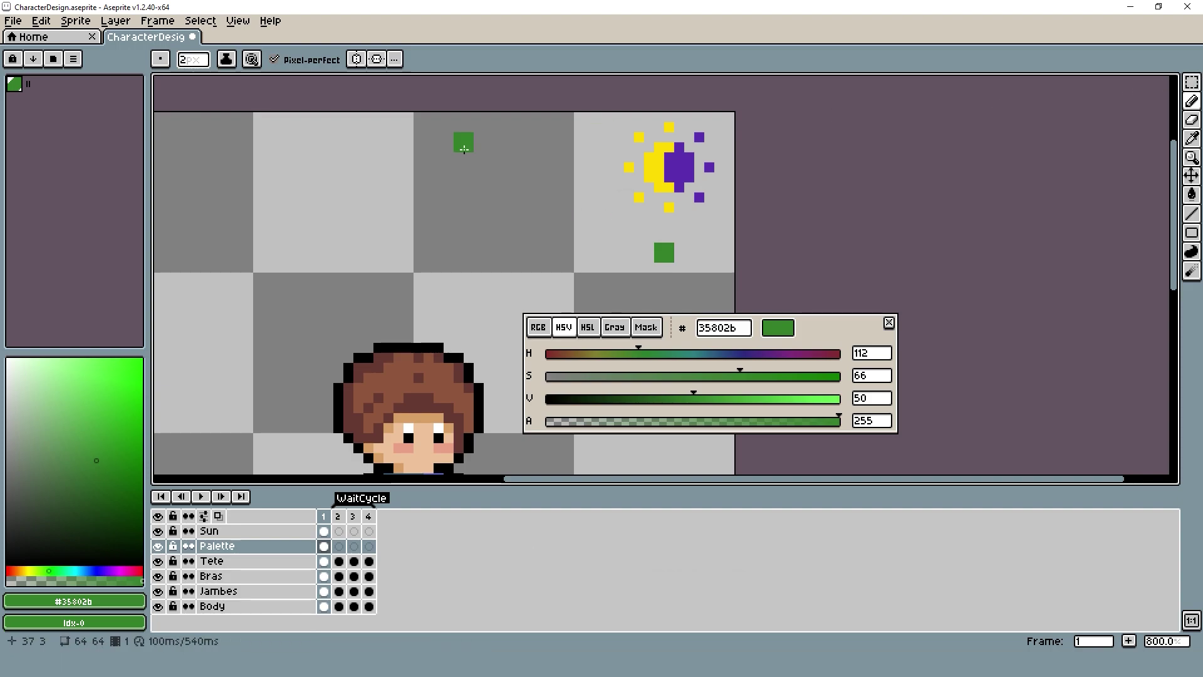
{"action": "key", "text": "ctrl+z"}
- Stamp a 2 × 2 px base swatch in green 35802b below and to the left of the sun
{"action": "left_click", "coordinate": [565, 268]}
{"action": "scroll", "coordinate": [602, 251], "scroll_direction": "up", "scroll_amount": 5}
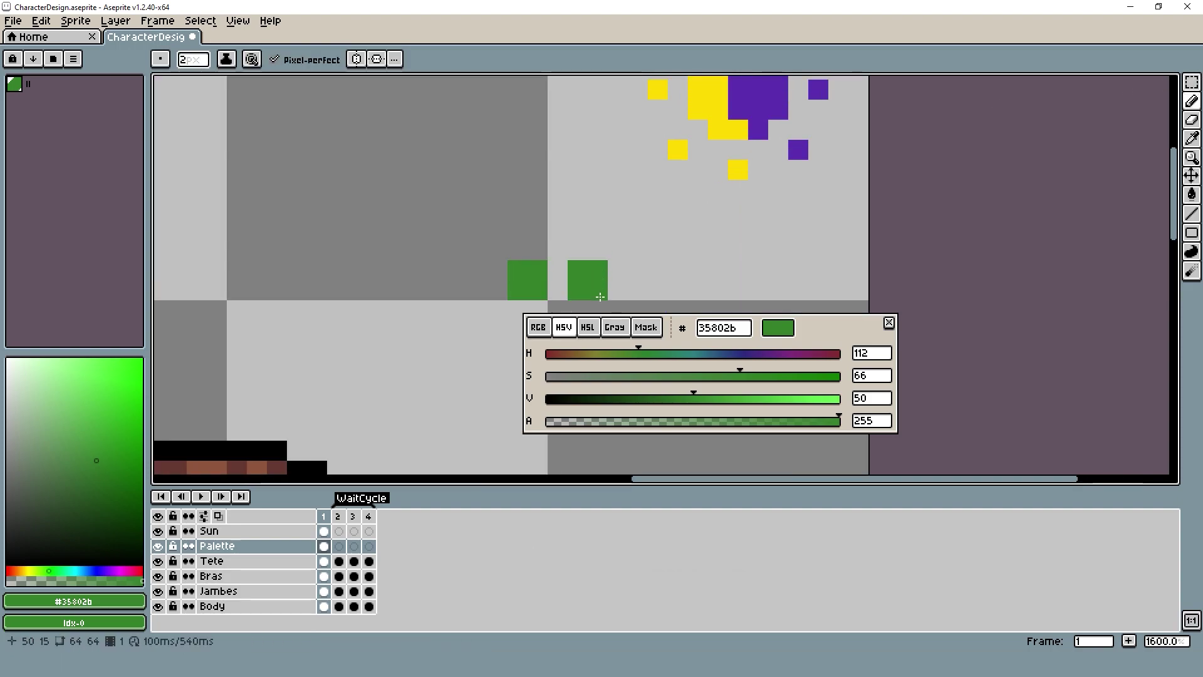
{"action": "key", "text": "v"}
{"action": "key", "text": "b"}
{"action": "scroll", "coordinate": [538, 287], "scroll_direction": "down", "scroll_amount": 5}
{"action": "left_click", "coordinate": [597, 222]}
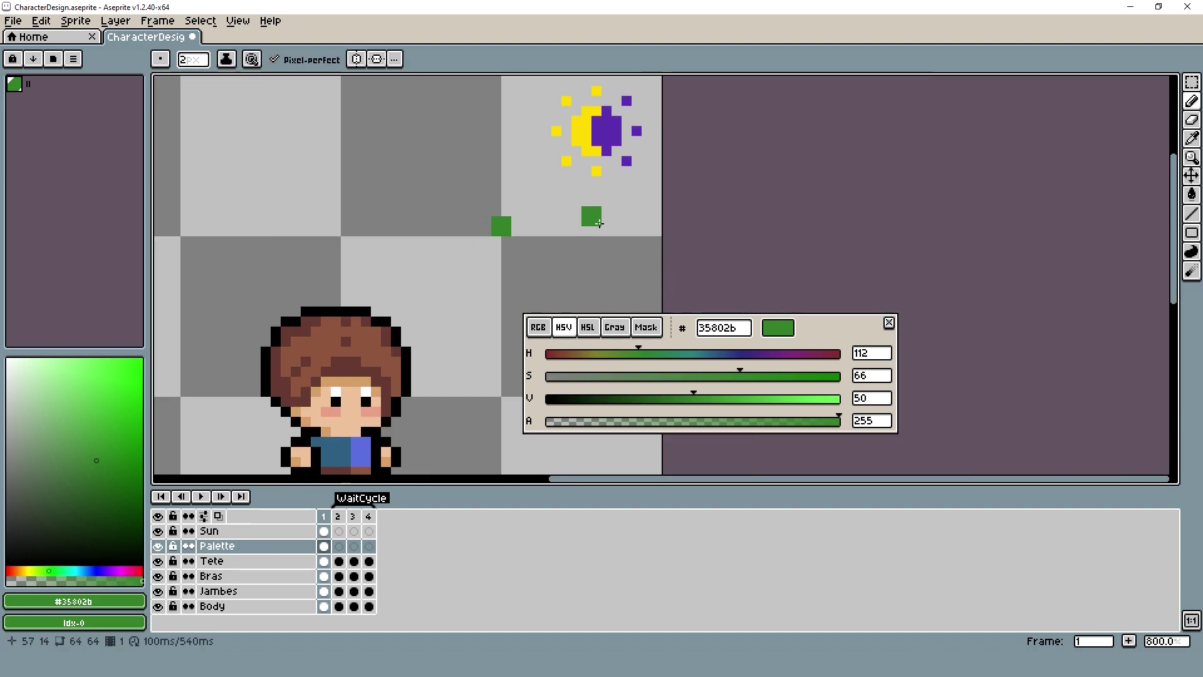
- Mix a lighter olive green with hue 77, saturation 53 and value 60, and stamp it directly left of the base green swatch
{"action": "scroll", "coordinate": [627, 222], "scroll_direction": "up", "scroll_amount": 3}
{"action": "scroll", "coordinate": [651, 355], "scroll_direction": "up", "scroll_amount": 2}
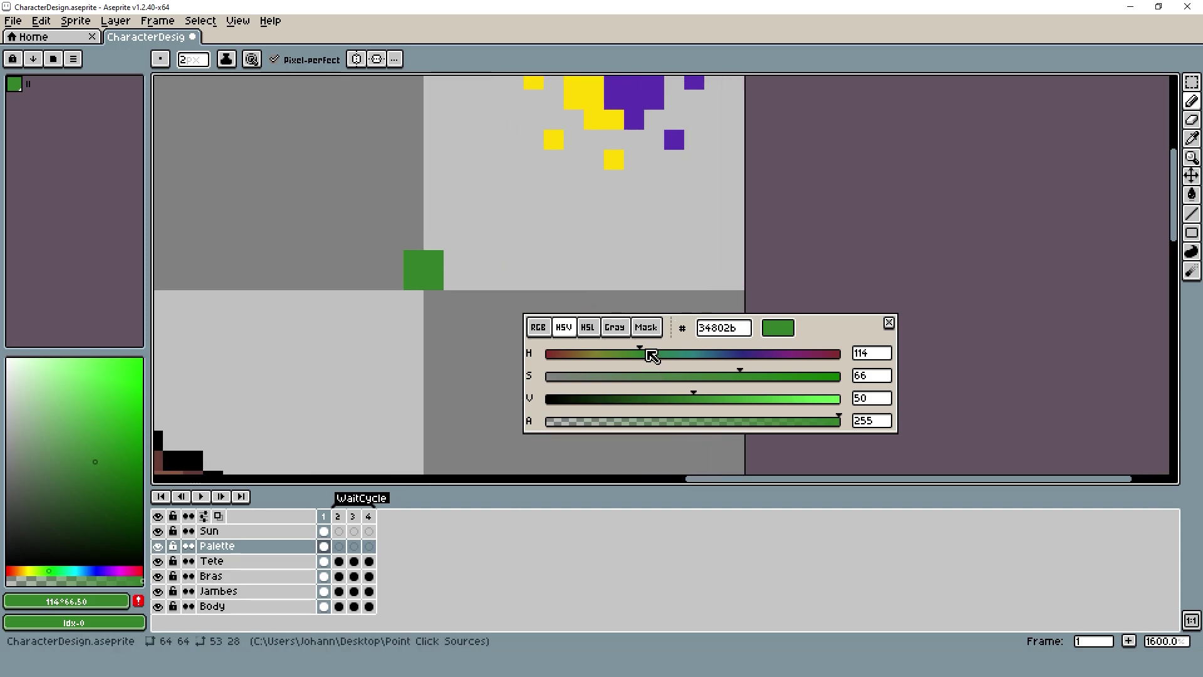
{"action": "left_click_drag", "start_coordinate": [645, 354], "coordinate": [632, 356]}
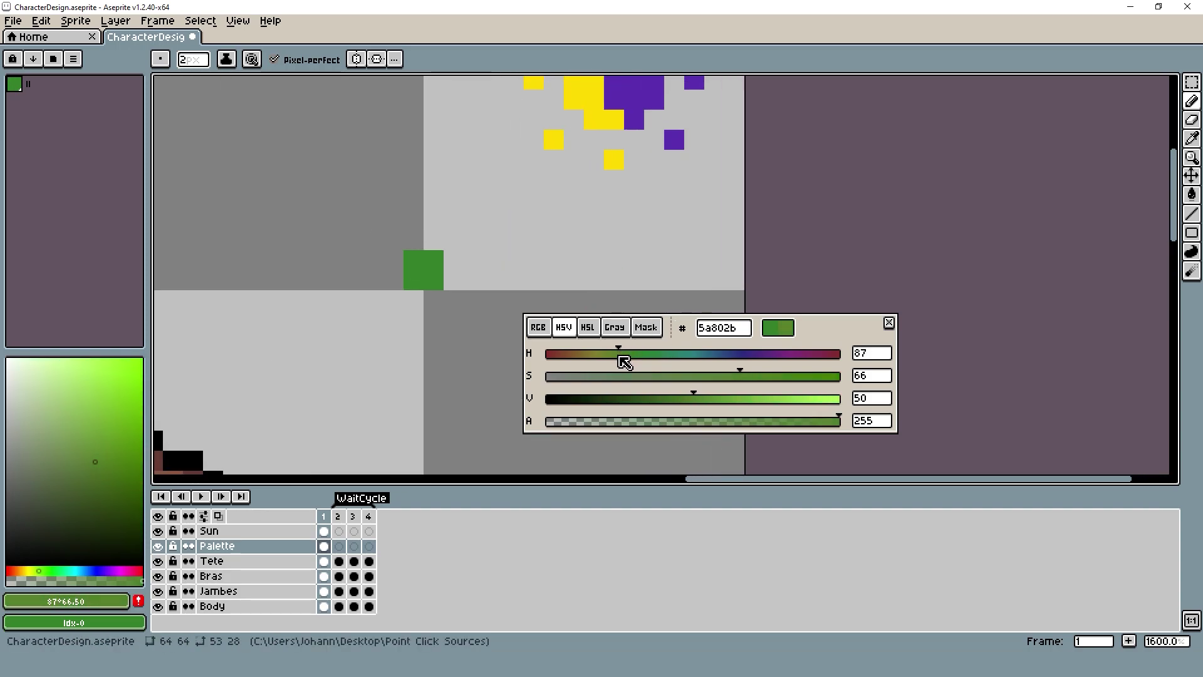
{"action": "scroll", "coordinate": [585, 150], "scroll_direction": "up", "scroll_amount": 2}
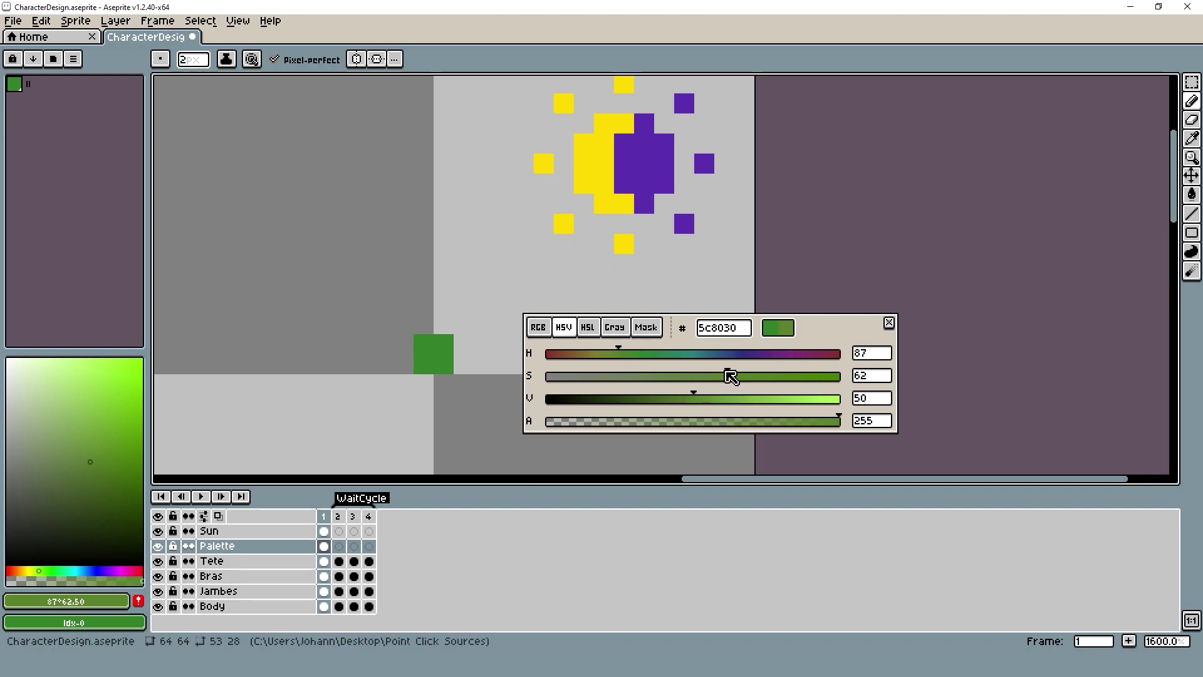
{"action": "left_click_drag", "start_coordinate": [699, 400], "coordinate": [725, 401]}
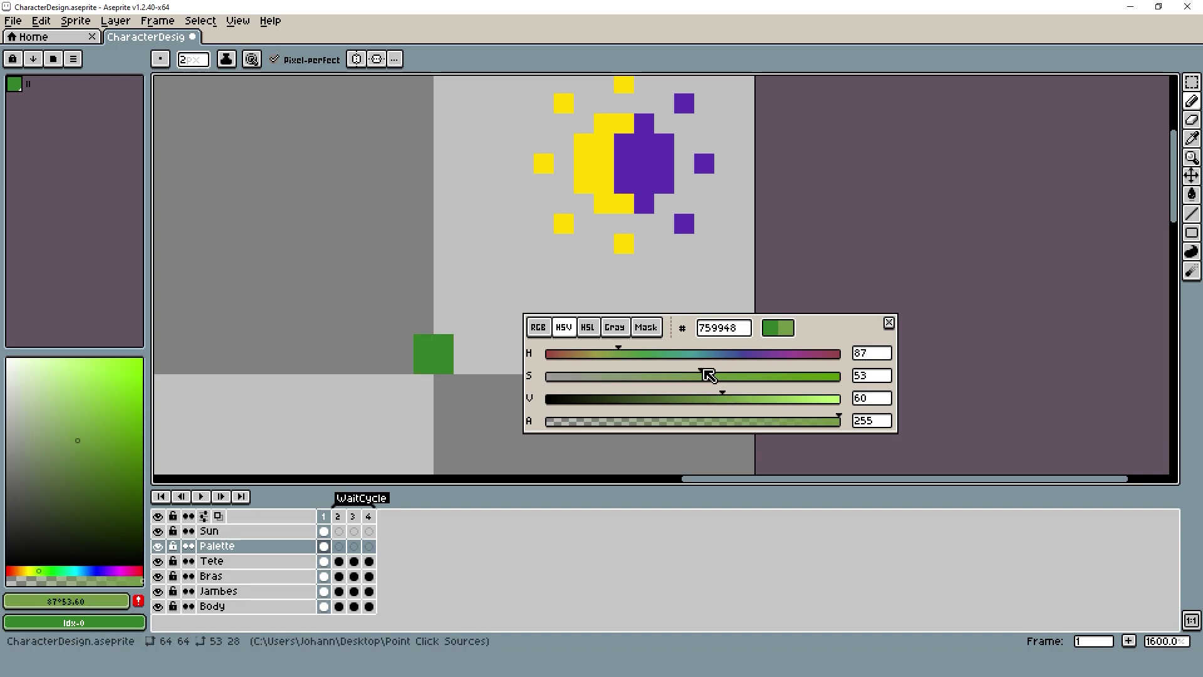
{"action": "left_click_drag", "start_coordinate": [617, 355], "coordinate": [612, 352]}
{"action": "left_click", "coordinate": [394, 354]}
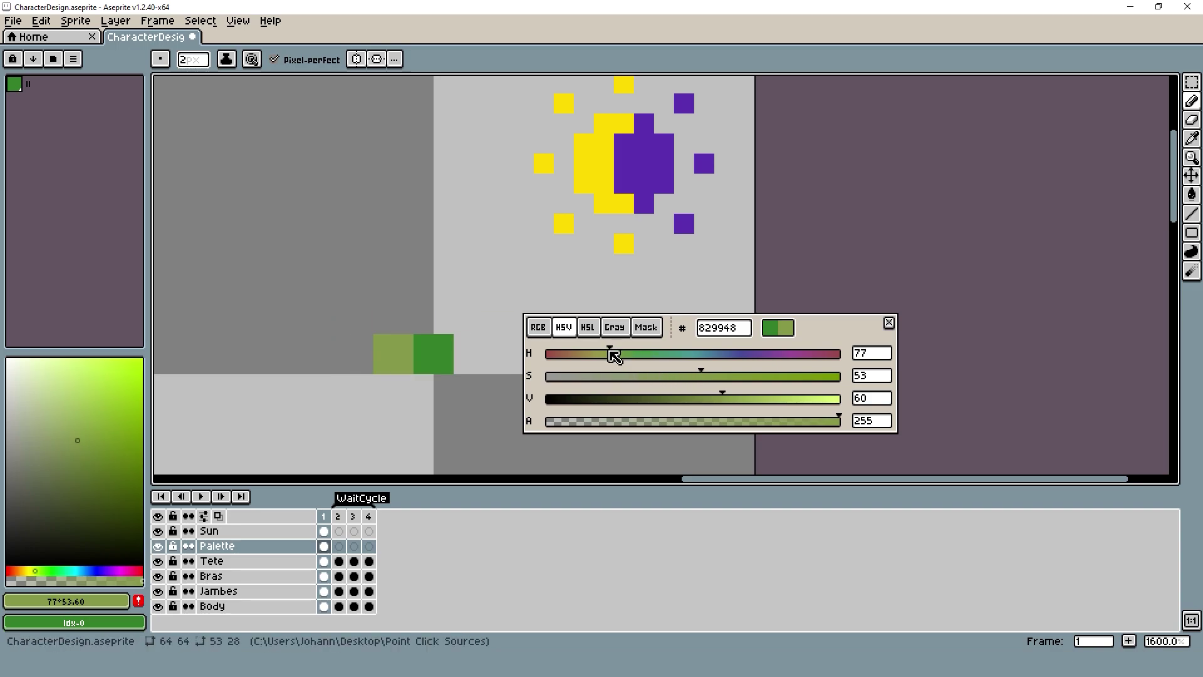
- Mix the yellow-green c0c46e with hue 63, saturation 44 and value 77, and stamp it left of the olive swatch
{"action": "left_click_drag", "start_coordinate": [614, 356], "coordinate": [600, 355]}
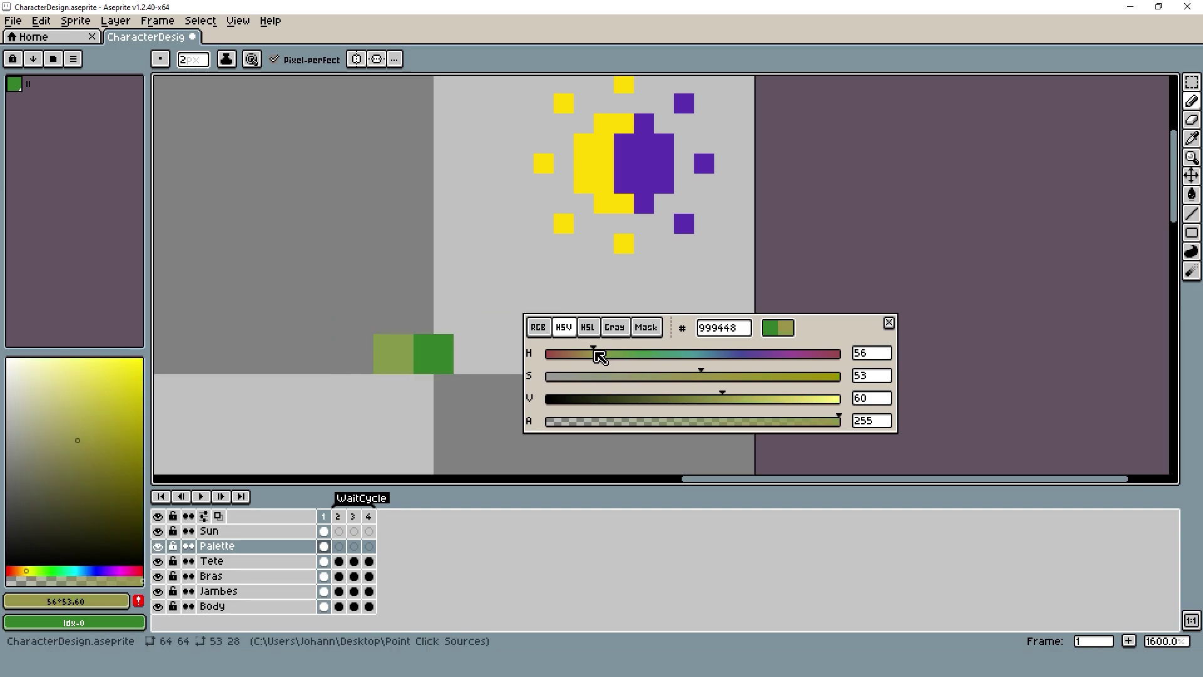
{"action": "left_click_drag", "start_coordinate": [724, 376], "coordinate": [772, 403]}
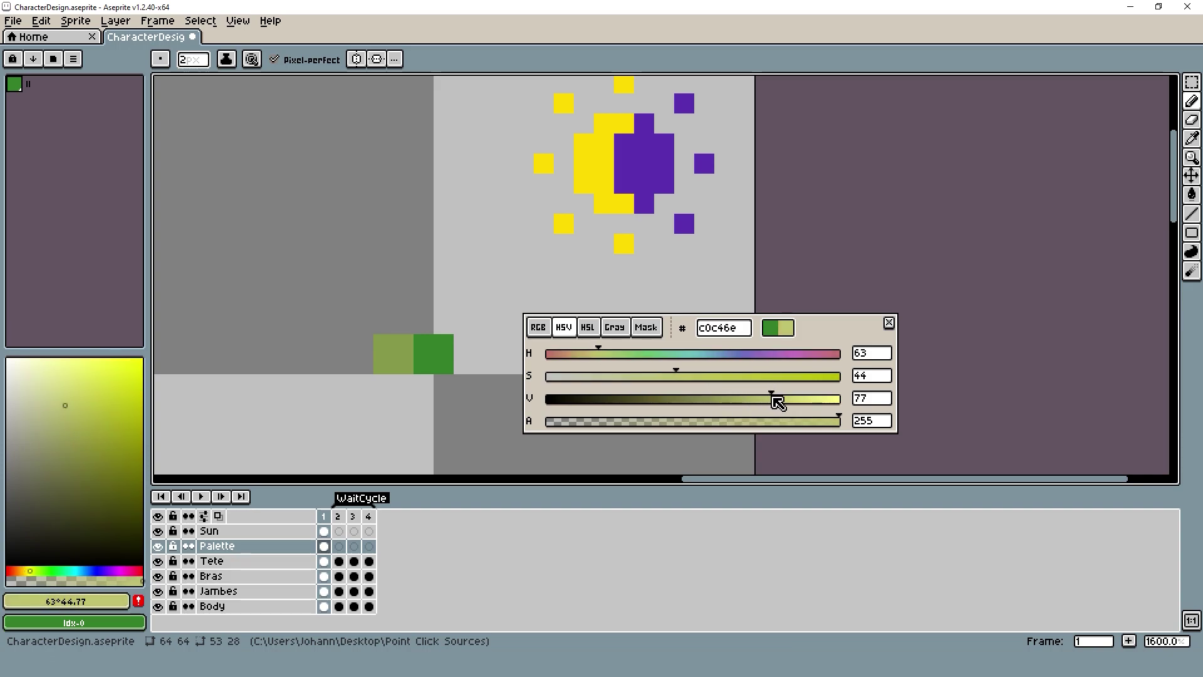
{"action": "left_click", "coordinate": [364, 352]}
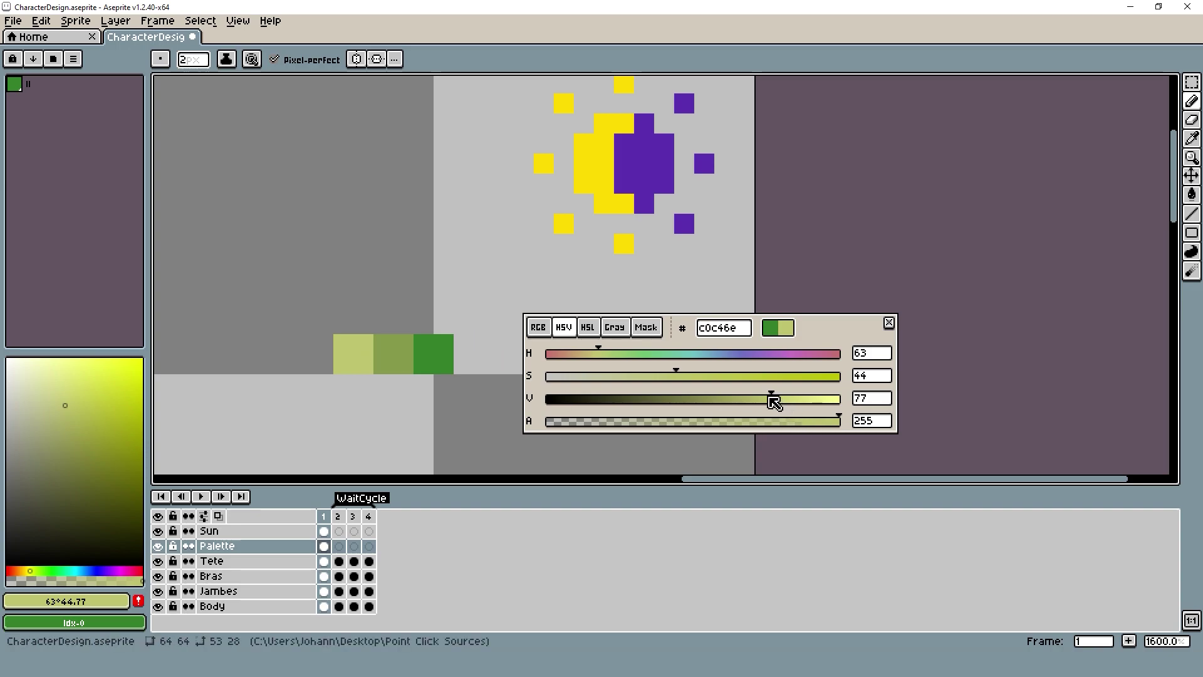
- Mix a pale yellow with hue 59, saturation 34 and value 97, and stamp it left of the yellow-green swatch
{"action": "left_click_drag", "start_coordinate": [772, 401], "coordinate": [805, 404]}
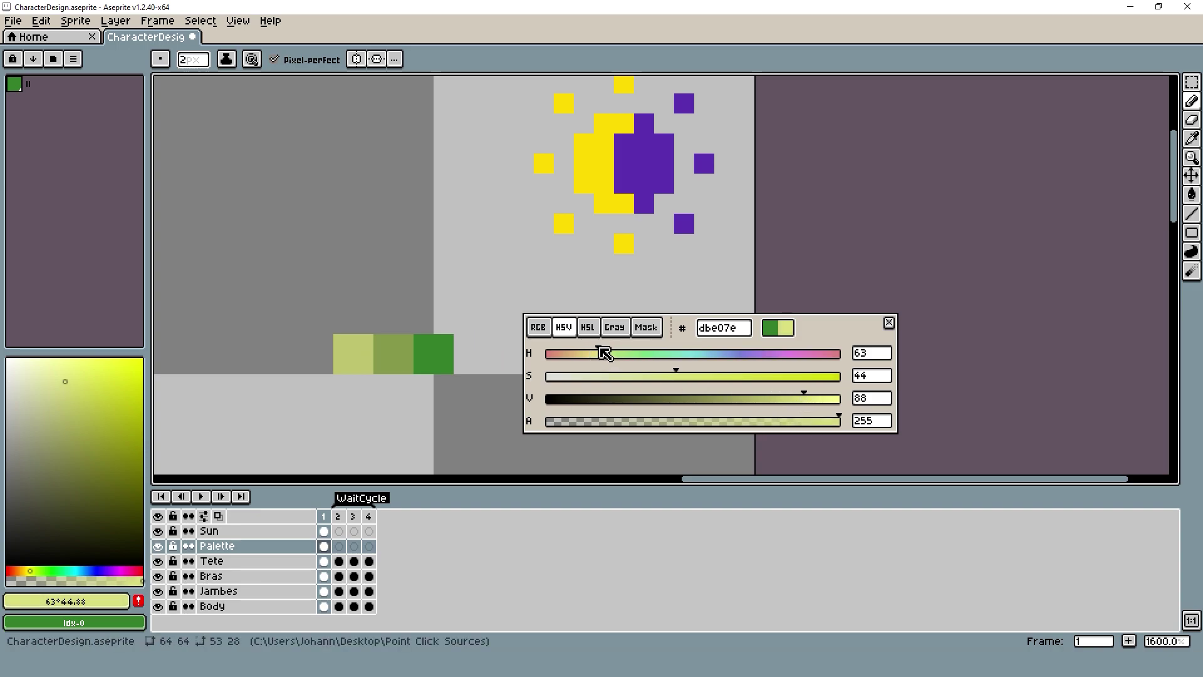
{"action": "left_click_drag", "start_coordinate": [682, 379], "coordinate": [654, 382]}
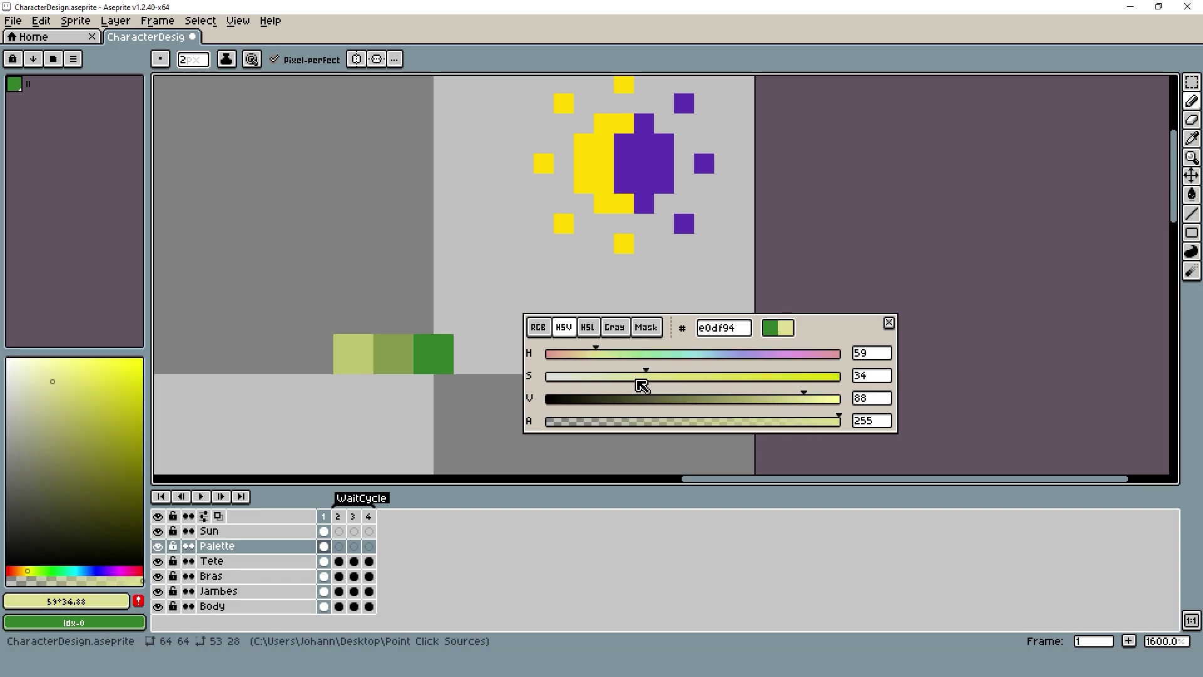
{"action": "left_click_drag", "start_coordinate": [805, 399], "coordinate": [836, 404]}
{"action": "left_click", "coordinate": [314, 354]}
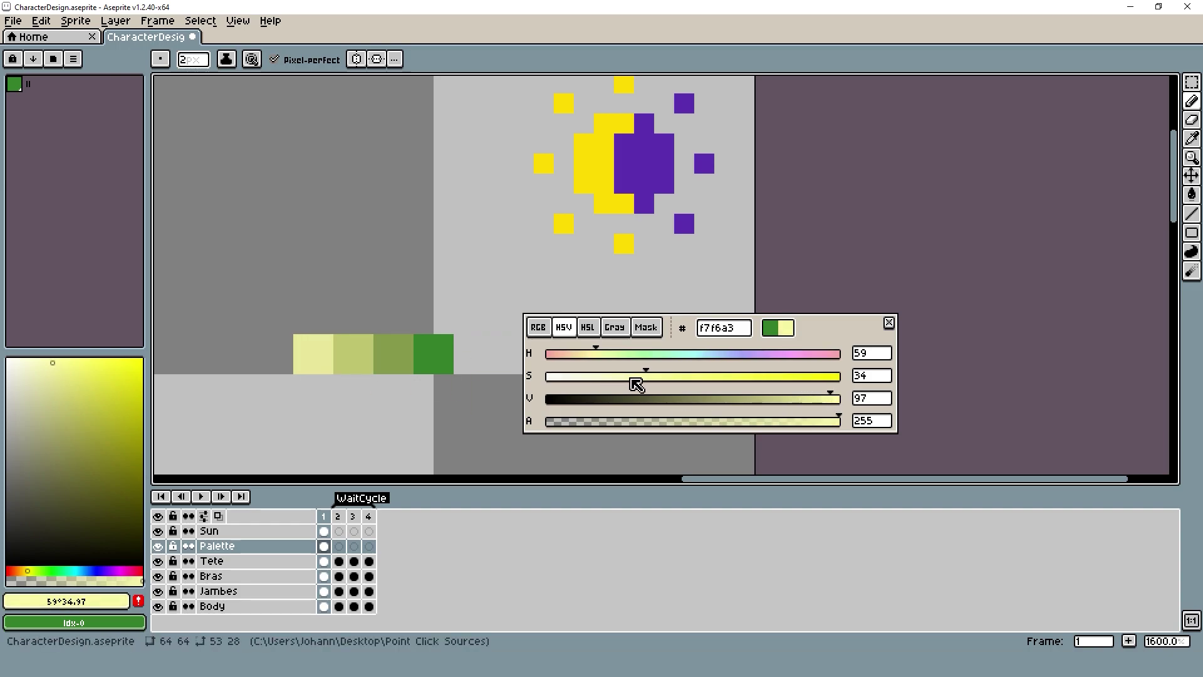
- Mix the cream highlight fffbde with hue 52, saturation 13 and value 100, and stamp it at the light end of the ramp
{"action": "left_click_drag", "start_coordinate": [652, 378], "coordinate": [617, 384]}
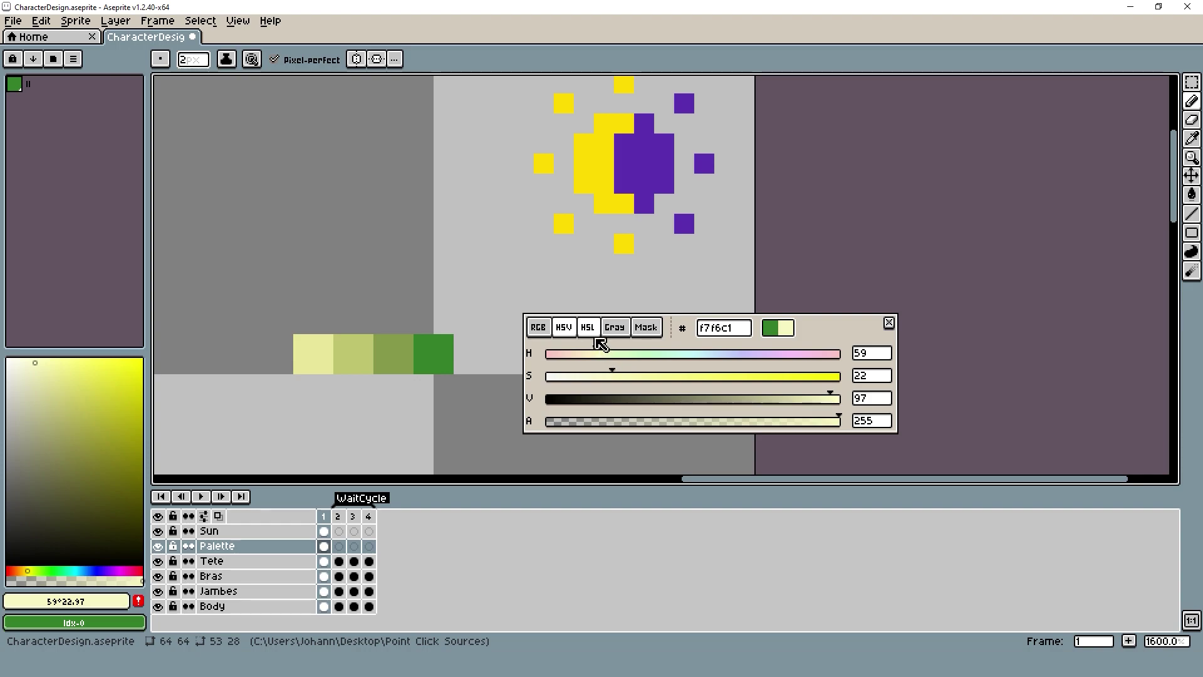
{"action": "left_click_drag", "start_coordinate": [603, 352], "coordinate": [594, 351]}
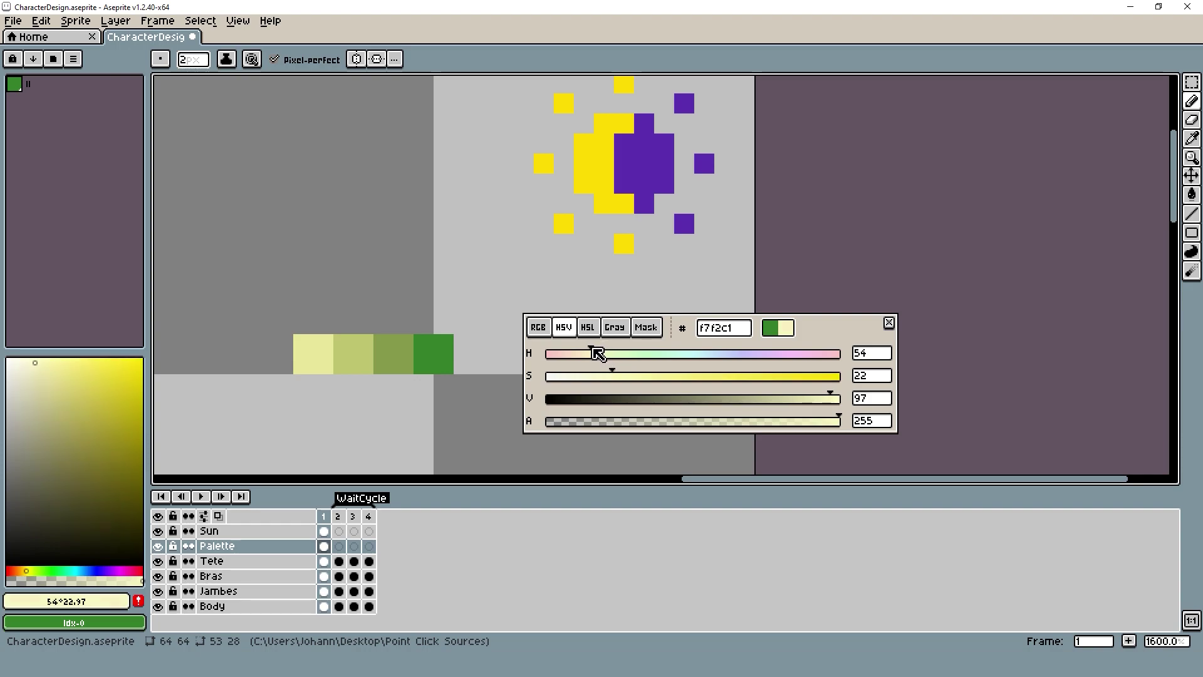
{"action": "left_click_drag", "start_coordinate": [826, 396], "coordinate": [845, 403]}
{"action": "left_click_drag", "start_coordinate": [619, 383], "coordinate": [591, 382]}
{"action": "left_click", "coordinate": [284, 364]}
{"action": "scroll", "coordinate": [284, 364], "scroll_direction": "down", "scroll_amount": 2}
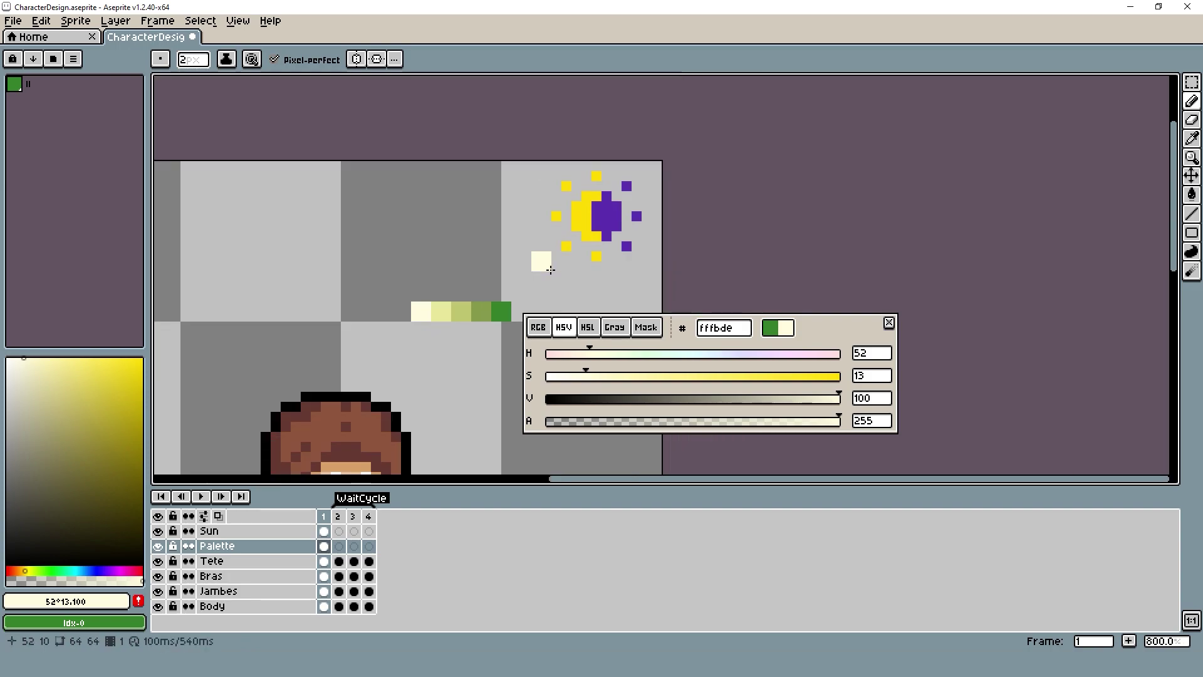
- Sample the base green 35802b again from the darkest swatch of the ramp
{"action": "scroll", "coordinate": [550, 270], "scroll_direction": "down", "scroll_amount": 1}
{"action": "scroll", "coordinate": [577, 235], "scroll_direction": "up", "scroll_amount": 2}
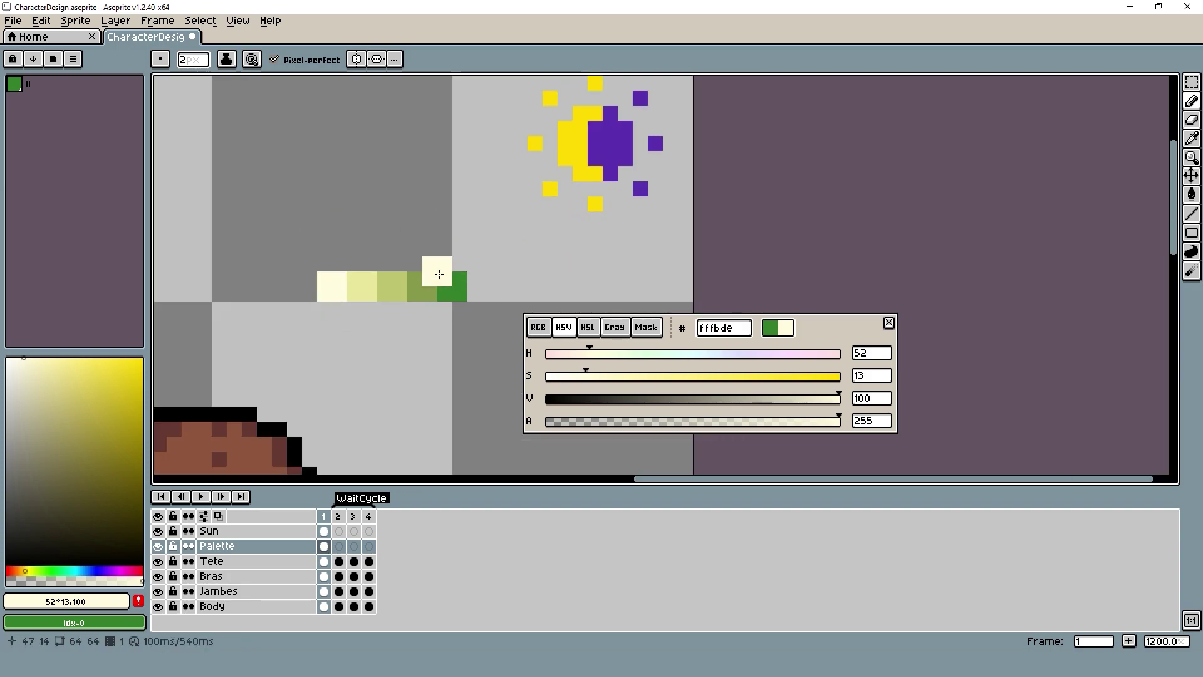
{"action": "left_click", "coordinate": [457, 285], "text": "alt"}
{"action": "left_click", "coordinate": [489, 227]}
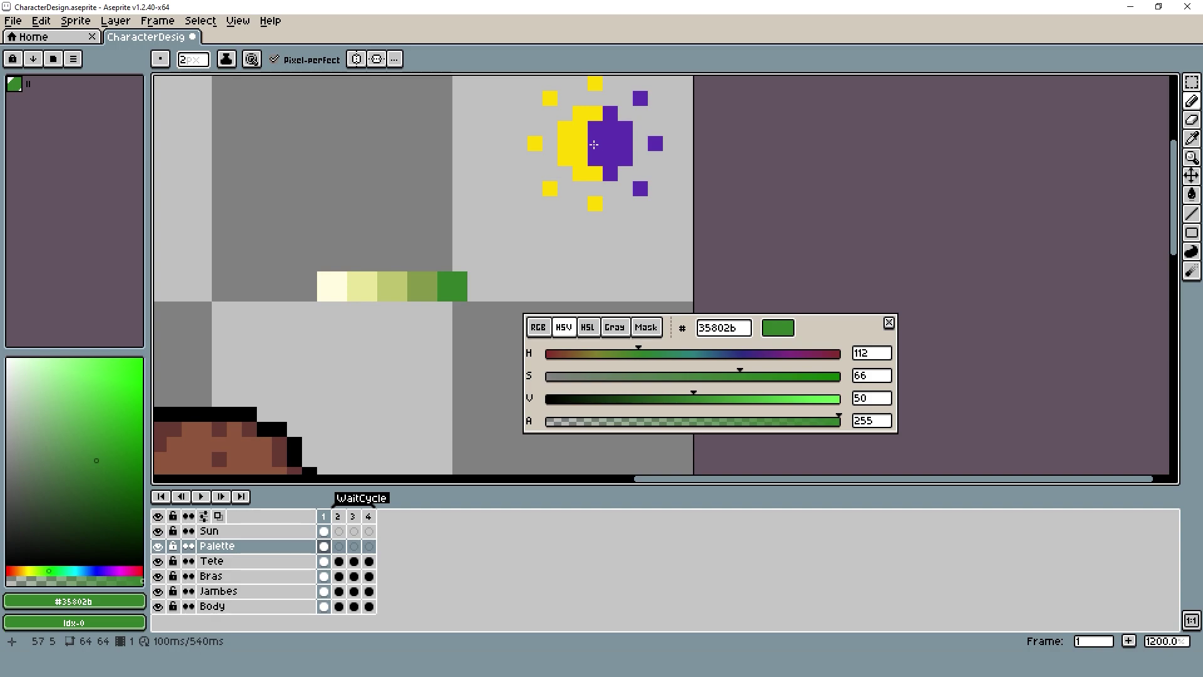
{"action": "scroll", "coordinate": [479, 223], "scroll_direction": "up", "scroll_amount": 1}
{"action": "key", "text": "alt"}
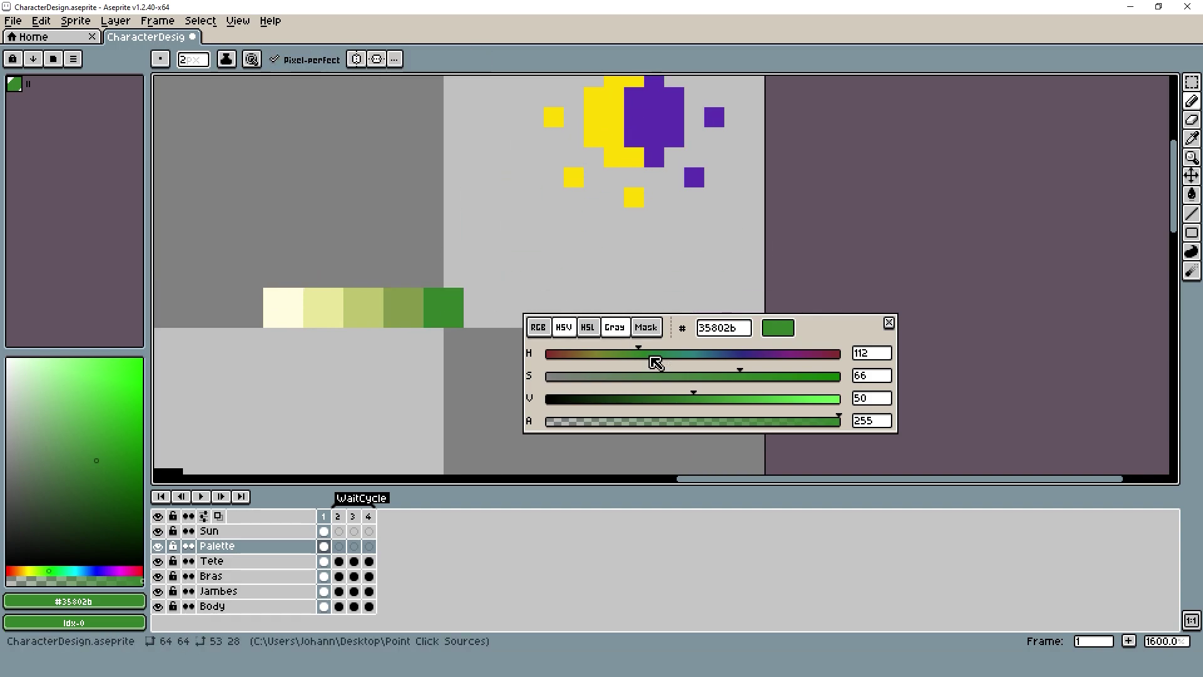
{"action": "left_click_drag", "start_coordinate": [707, 171], "coordinate": [686, 237]}
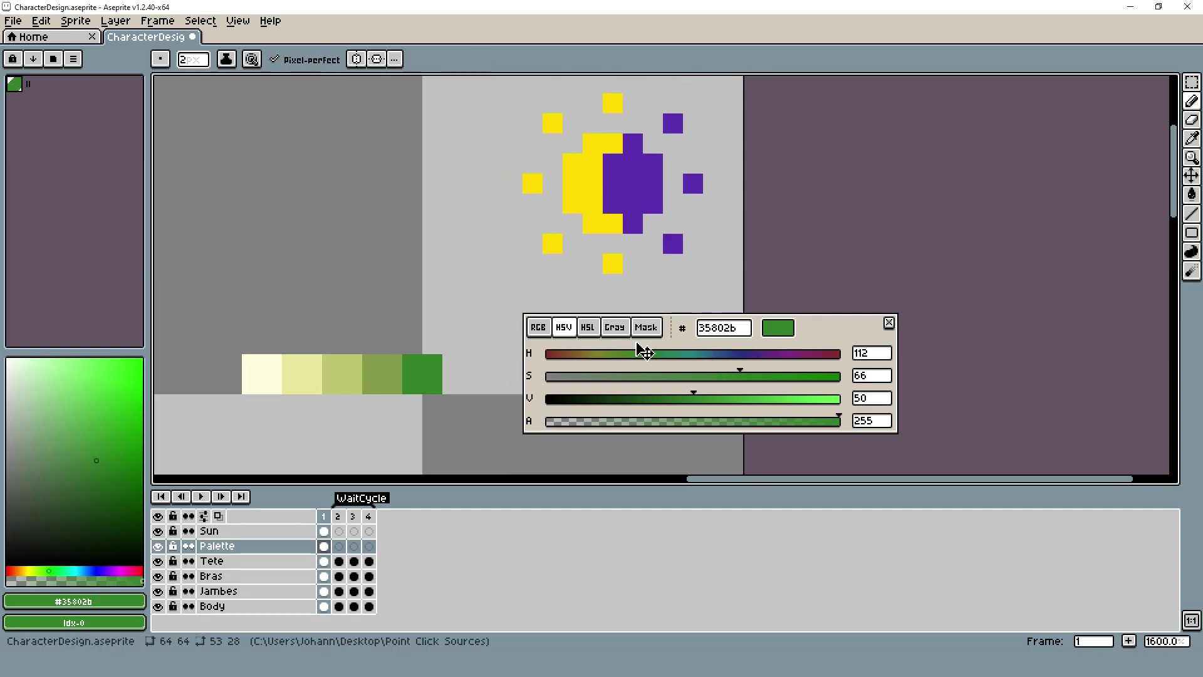
{"action": "left_click_drag", "start_coordinate": [642, 355], "coordinate": [526, 370]}
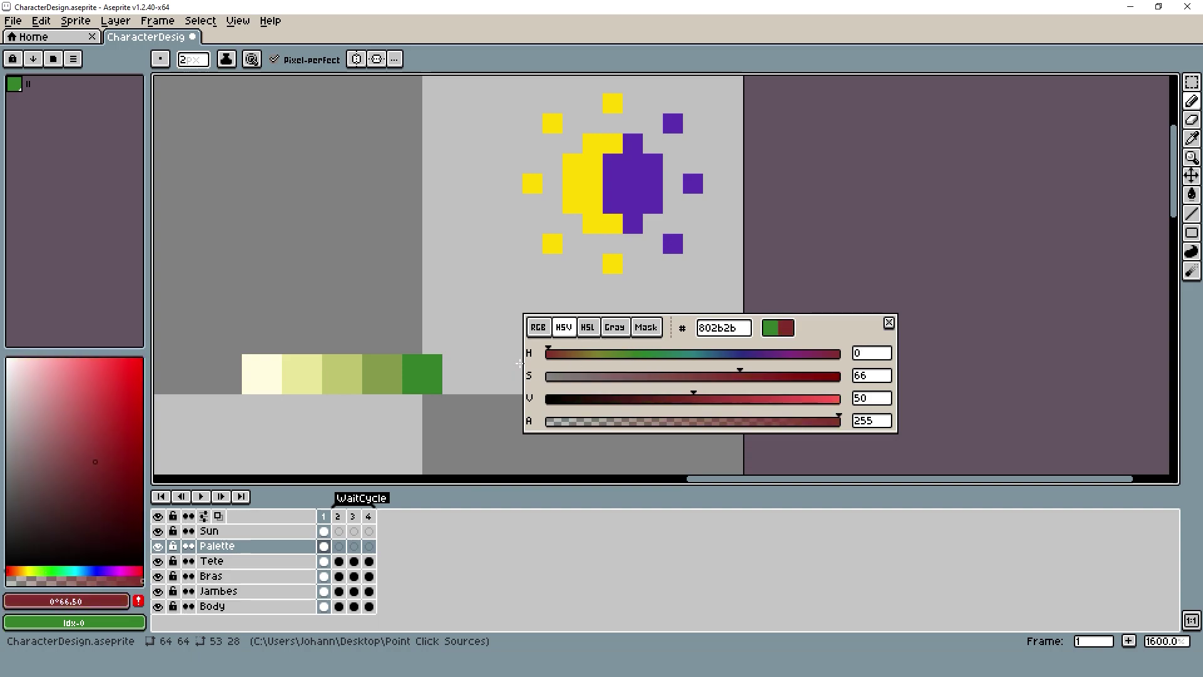
{"action": "key", "text": "ctrl+z"}
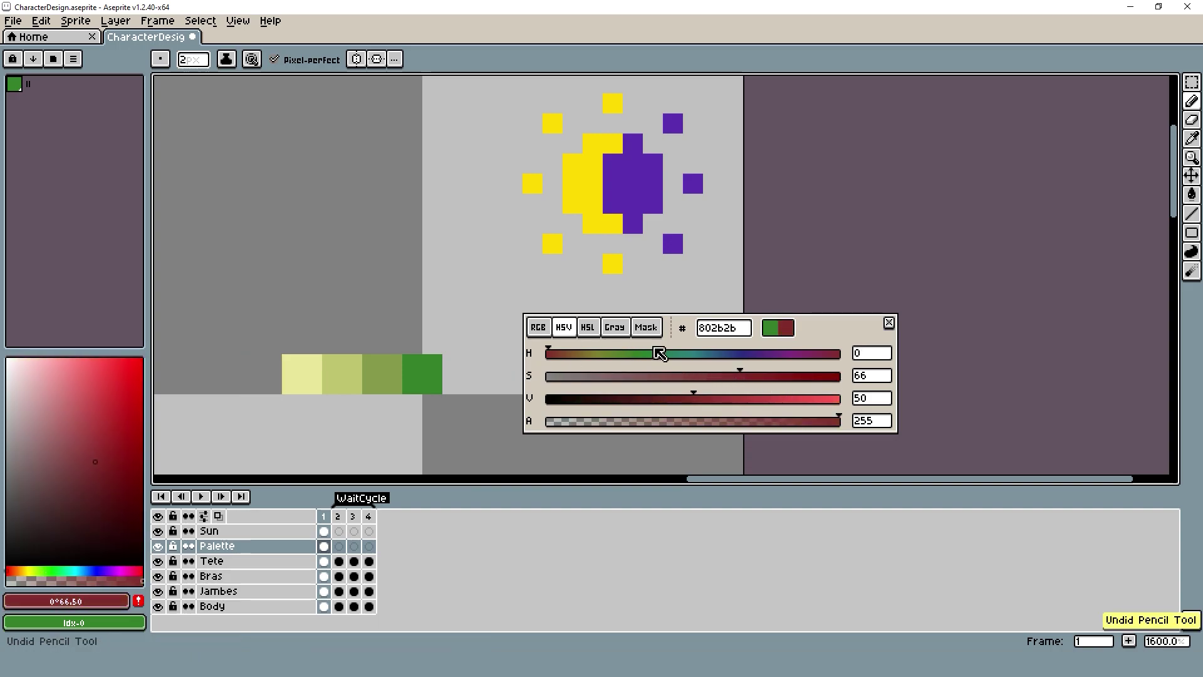
{"action": "key", "text": "ctrl+y"}
{"action": "left_click", "coordinate": [443, 362], "text": "alt"}
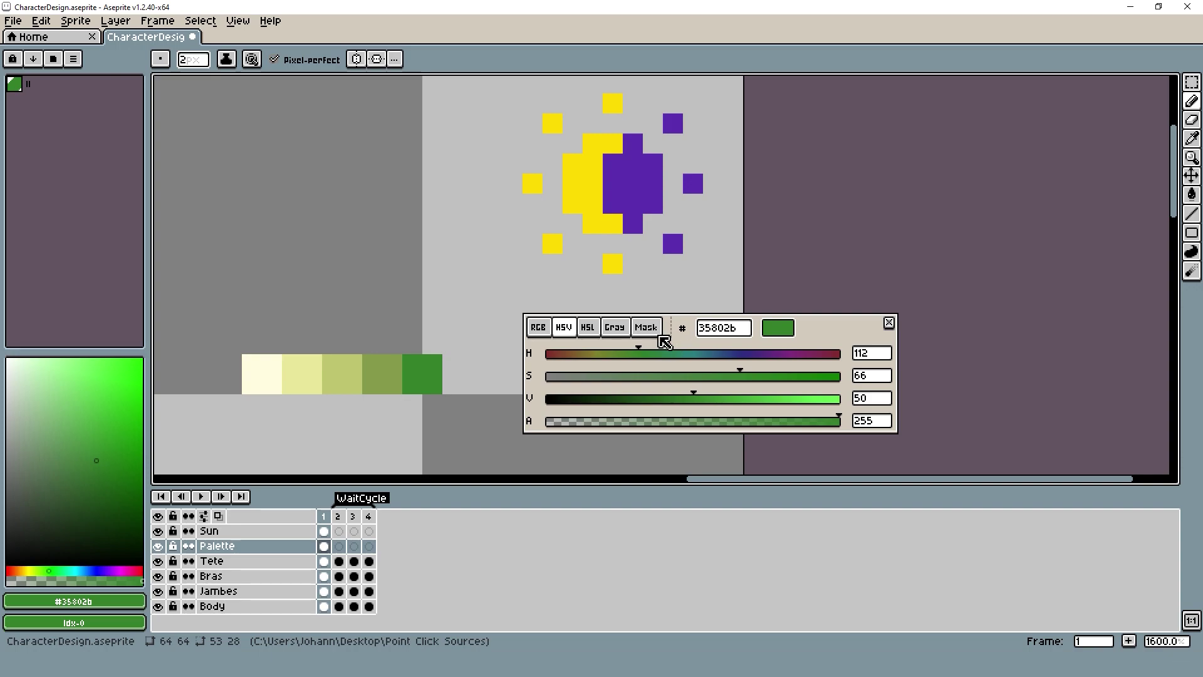
- Mix a darker, cooler green with hue 141, saturation 71 and value 39, and stamp it right of the base green
{"action": "left_click_drag", "start_coordinate": [649, 351], "coordinate": [660, 352]}
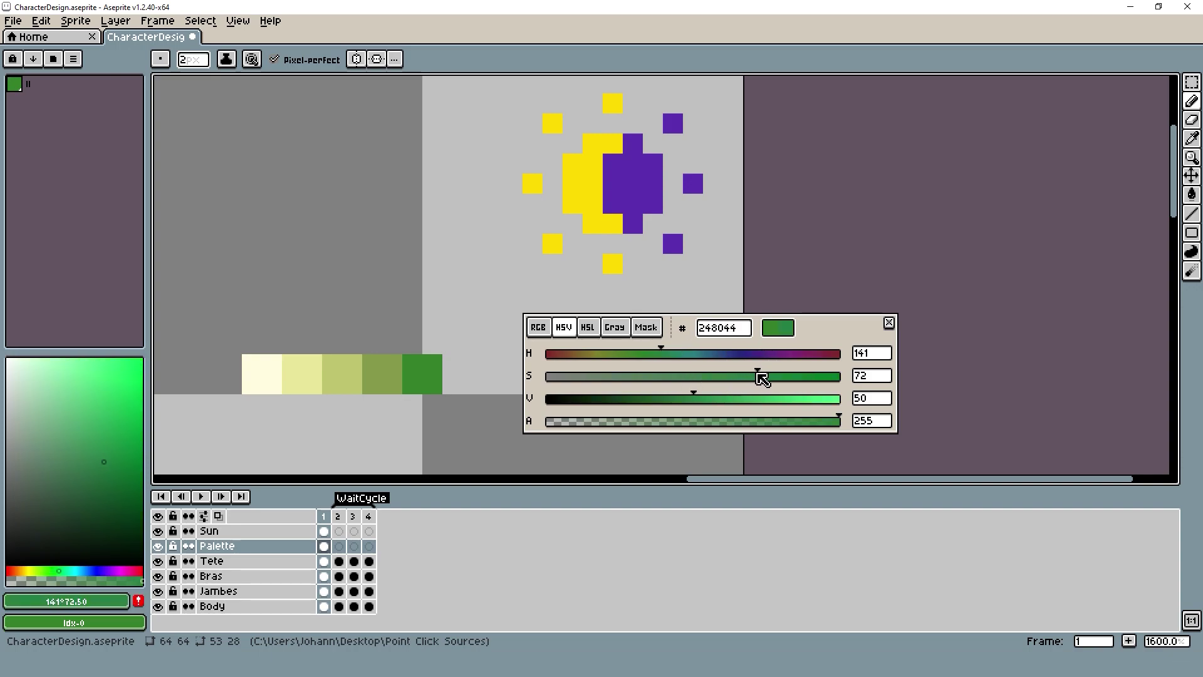
{"action": "left_click_drag", "start_coordinate": [699, 397], "coordinate": [661, 397]}
{"action": "left_click", "coordinate": [471, 385]}
{"action": "left_click", "coordinate": [483, 335]}
{"action": "key", "text": "ctrl+z"}
- Mix the deep green 10523d with hue 161, saturation 80 and value 32, and stamp it as the next darker swatch
{"action": "left_click_drag", "start_coordinate": [663, 352], "coordinate": [685, 354]}
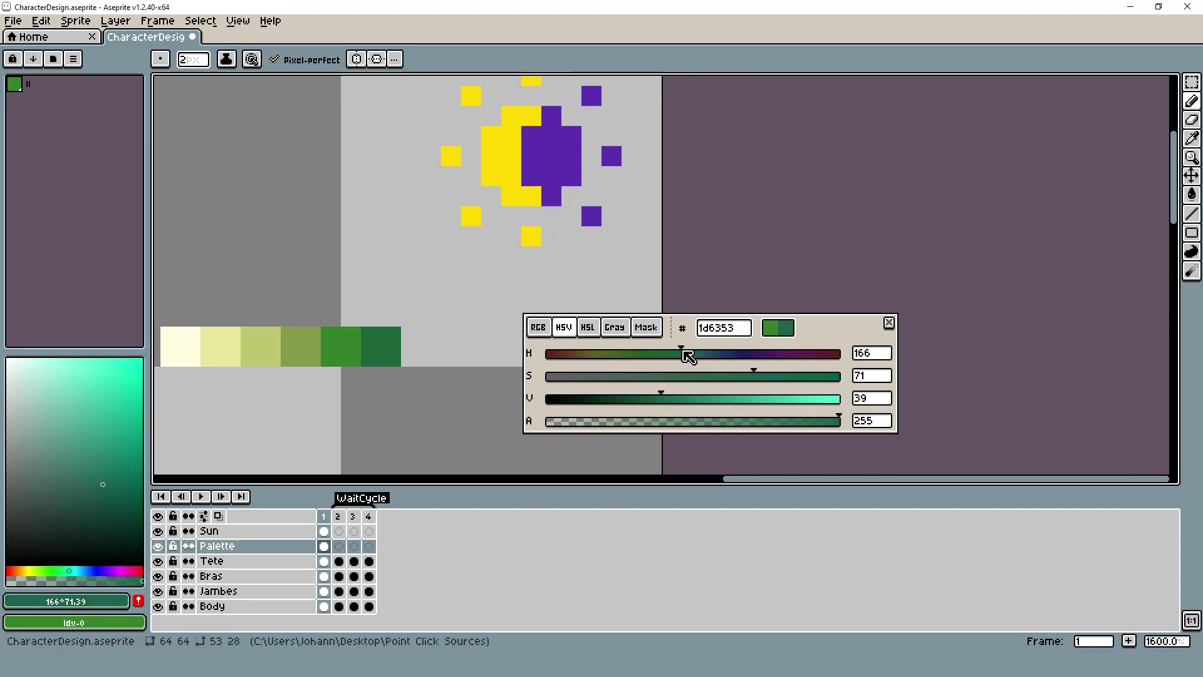
{"action": "left_click_drag", "start_coordinate": [756, 377], "coordinate": [788, 377]}
{"action": "left_click_drag", "start_coordinate": [669, 401], "coordinate": [647, 406]}
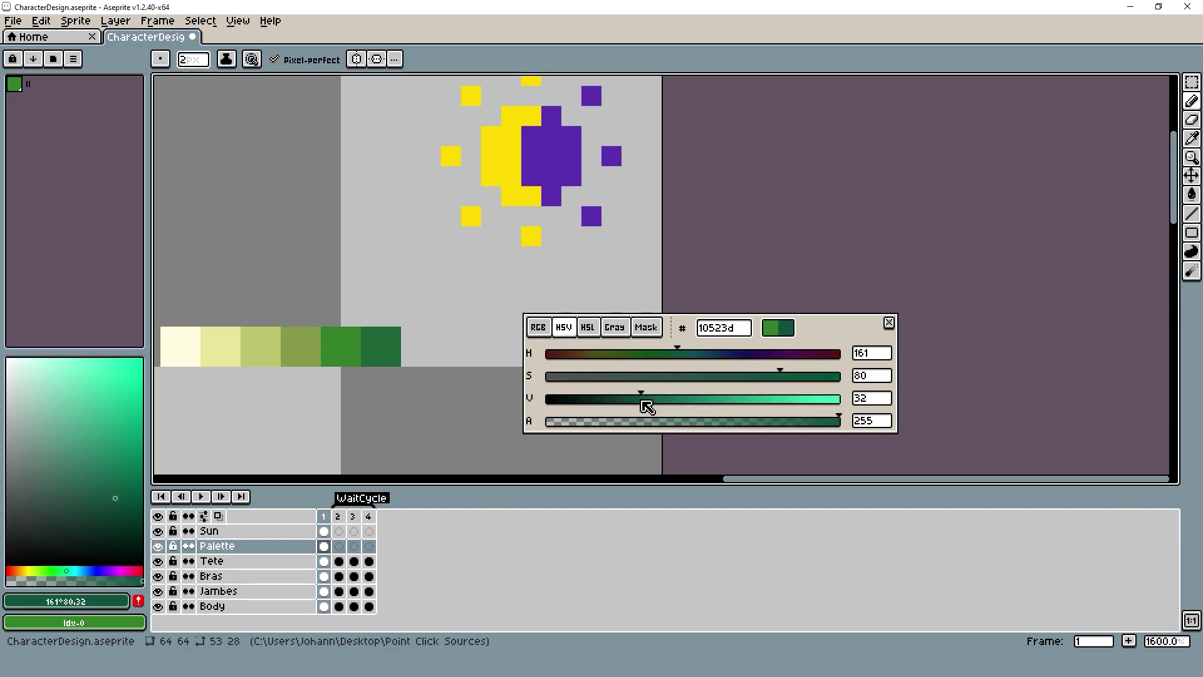
{"action": "left_click", "coordinate": [437, 355]}
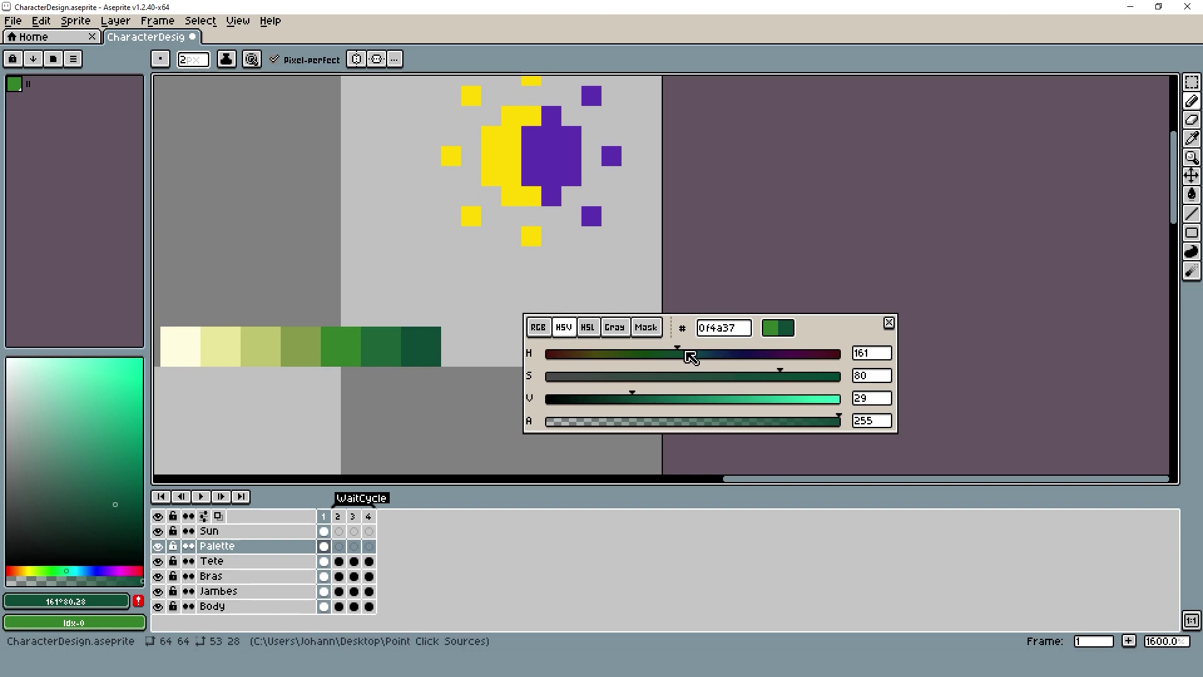
- Mix a more saturated dark teal with hue 191 and value 22, and stamp it right of the deep green swatch
{"action": "left_click_drag", "start_coordinate": [686, 352], "coordinate": [703, 353]}
{"action": "left_click_drag", "start_coordinate": [788, 377], "coordinate": [805, 380]}
{"action": "left_click_drag", "start_coordinate": [622, 400], "coordinate": [610, 398]}
{"action": "left_click_drag", "start_coordinate": [492, 338], "coordinate": [473, 348]}
- Mix the near-black navy 030e24 with hue 219, saturation 92 and value 14, and stamp it at the dark end of the ramp
{"action": "left_click_drag", "start_coordinate": [802, 377], "coordinate": [816, 375]}
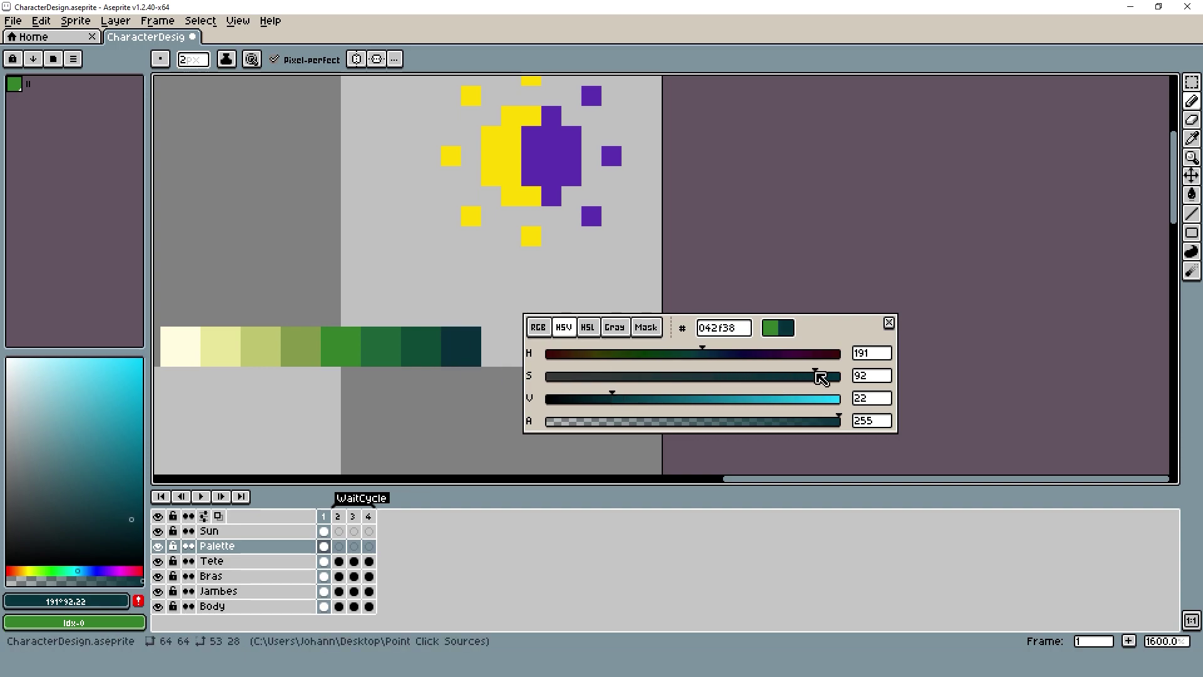
{"action": "left_click_drag", "start_coordinate": [718, 355], "coordinate": [725, 352]}
{"action": "left_click", "coordinate": [506, 351]}
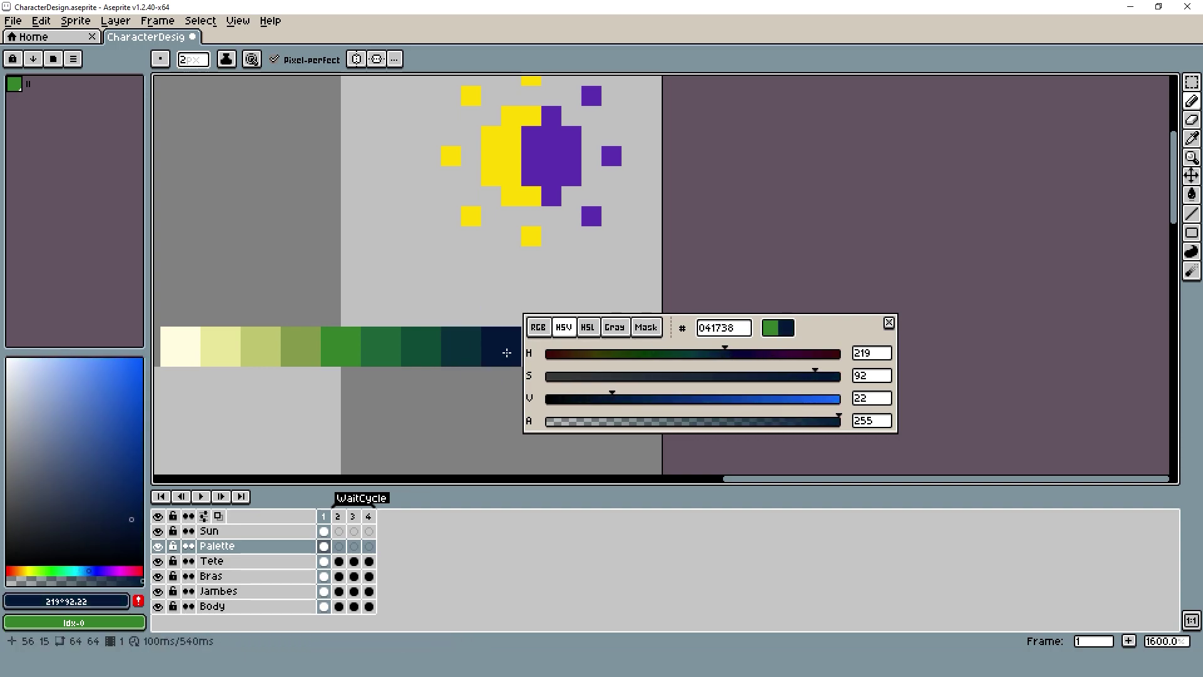
{"action": "left_click_drag", "start_coordinate": [612, 398], "coordinate": [587, 399]}
{"action": "left_click", "coordinate": [508, 352]}
- Try to capture the whole green ramp as a custom brush and stamp a copy of it
{"action": "scroll", "coordinate": [509, 352], "scroll_direction": "down", "scroll_amount": 4}
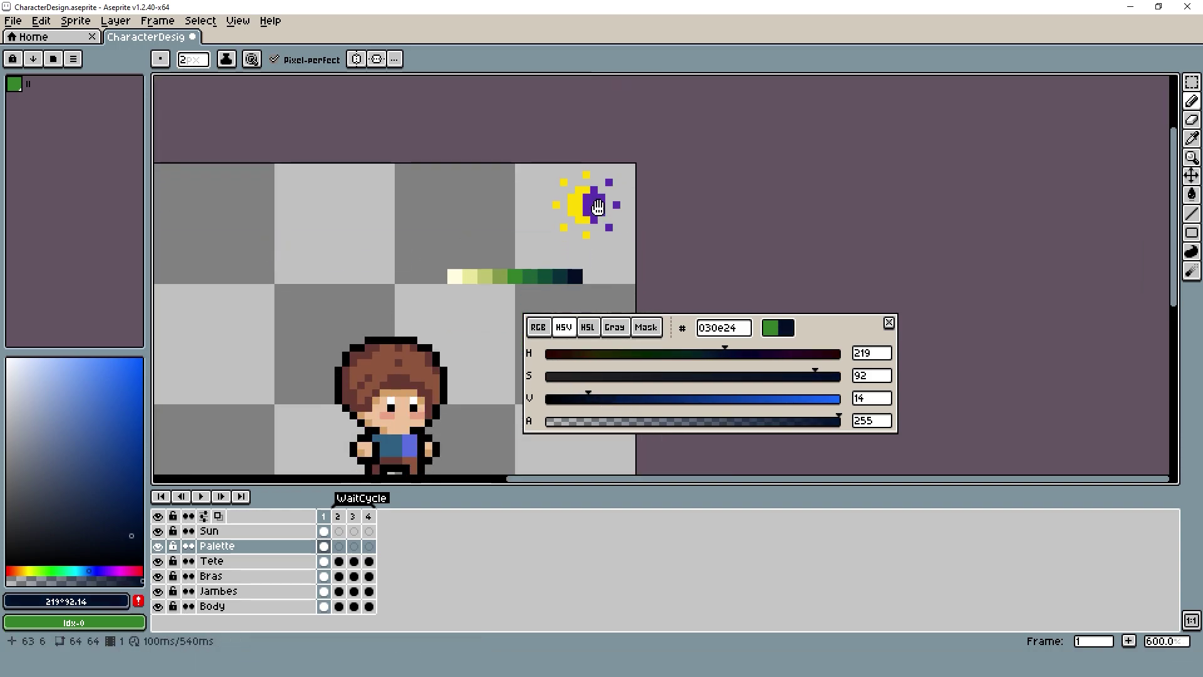
{"action": "left_click_drag", "start_coordinate": [830, 339], "coordinate": [948, 214]}
{"action": "left_click", "coordinate": [1192, 82]}
{"action": "scroll", "coordinate": [594, 208], "scroll_direction": "up", "scroll_amount": 3}
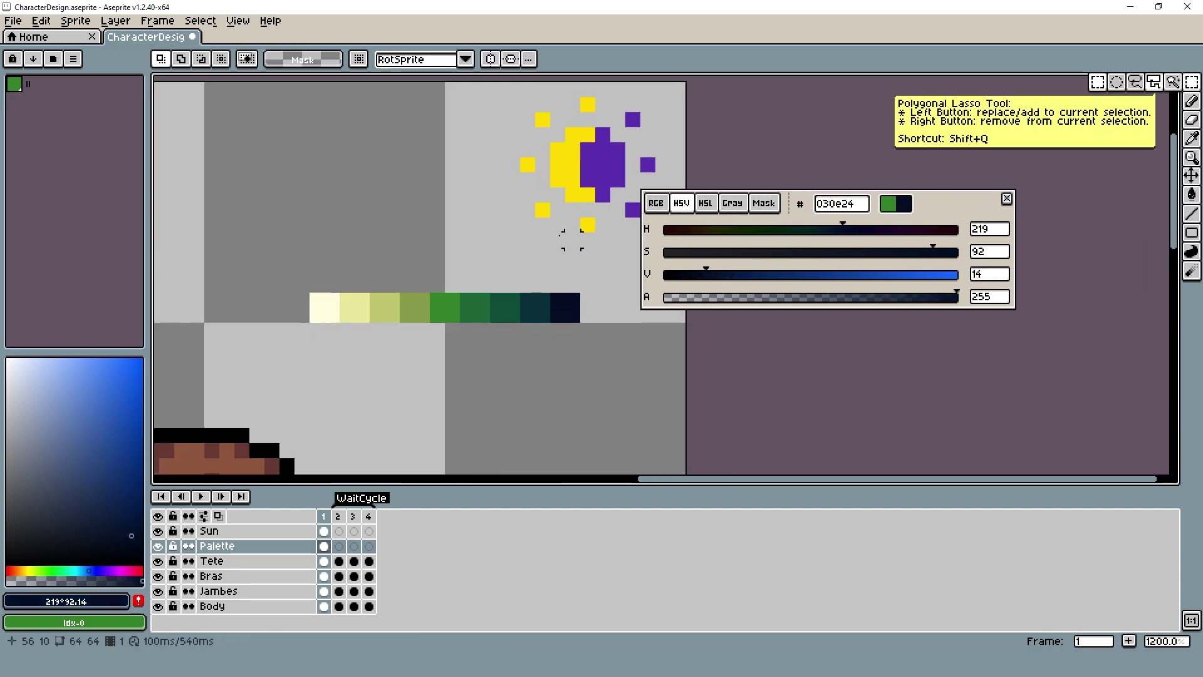
{"action": "left_click_drag", "start_coordinate": [309, 280], "coordinate": [563, 301]}
{"action": "left_click_drag", "start_coordinate": [466, 255], "coordinate": [451, 152]}
{"action": "key", "text": "ctrl+b"}
{"action": "mouse_move", "coordinate": [410, 245]}
{"action": "left_mouse_down"}
{"action": "mouse_move", "coordinate": [437, 283]}
{"action": "mouse_move", "coordinate": [433, 439]}
{"action": "left_mouse_up"}
{"action": "scroll", "coordinate": [566, 251], "scroll_direction": "down", "scroll_amount": 4}
{"action": "key", "text": "ctrl+z"}
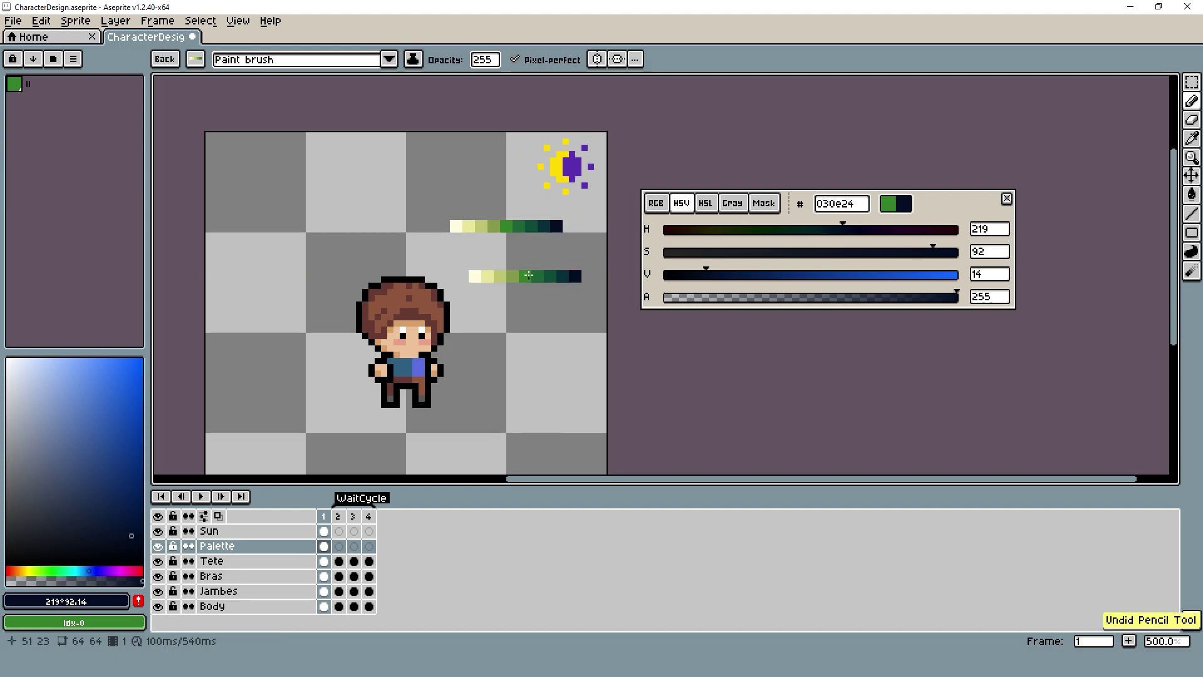
{"action": "scroll", "coordinate": [550, 250], "scroll_direction": "up", "scroll_amount": 4}
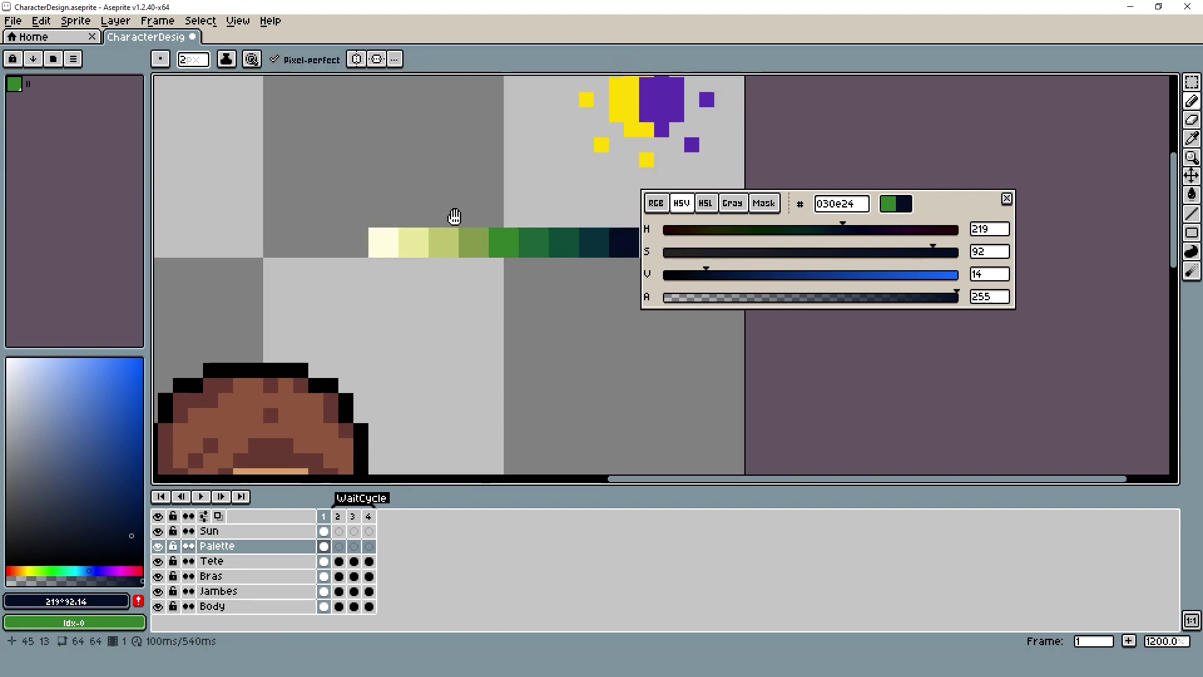
{"action": "scroll", "coordinate": [455, 386], "scroll_direction": "down", "scroll_amount": 2}
{"action": "scroll", "coordinate": [454, 386], "scroll_direction": "down", "scroll_amount": 2}
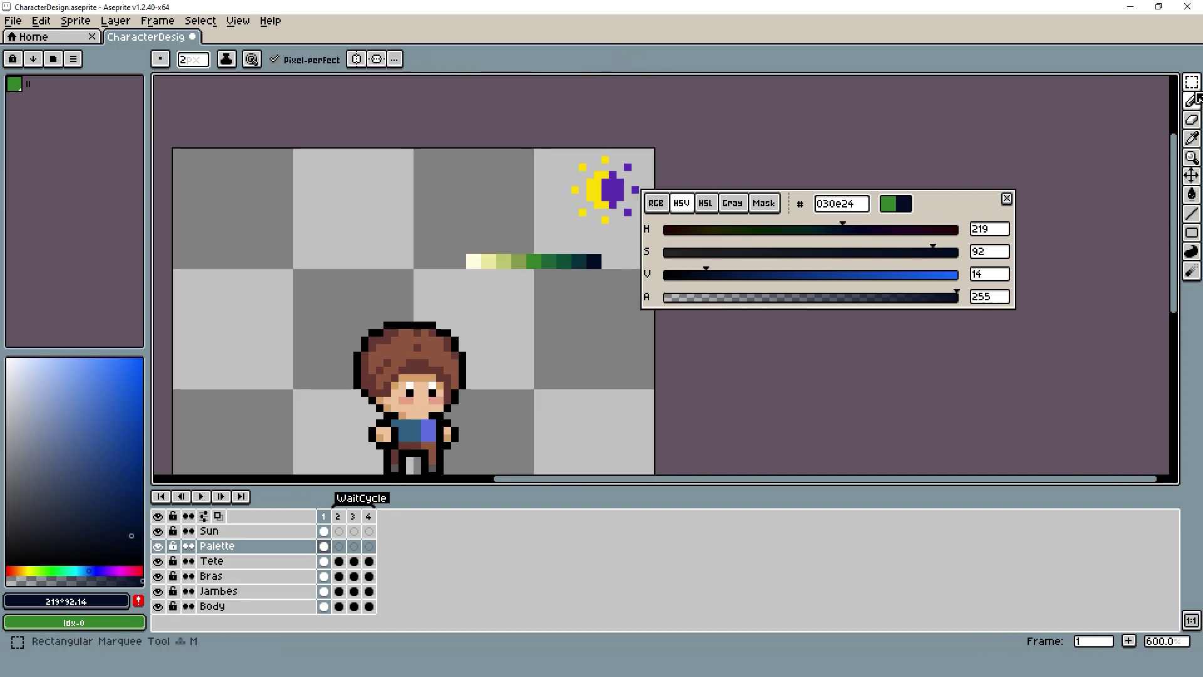
{"action": "scroll", "coordinate": [495, 263], "scroll_direction": "up", "scroll_amount": 3}
{"action": "scroll", "coordinate": [463, 244], "scroll_direction": "down", "scroll_amount": 2}
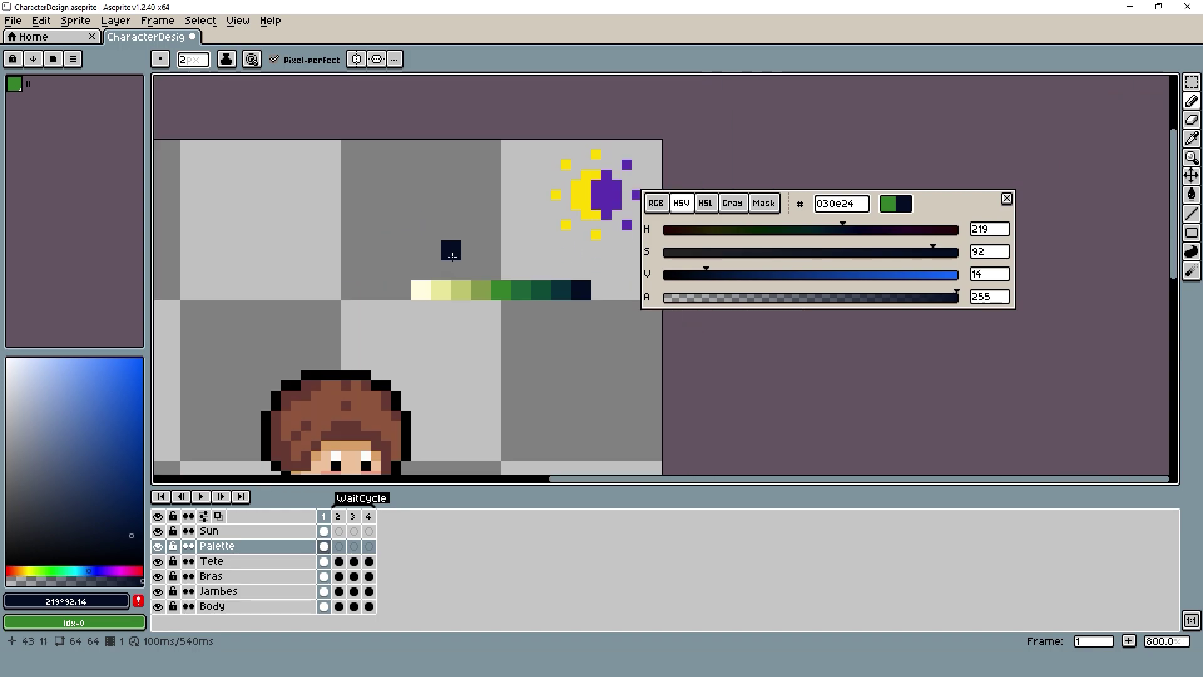
- Sample the base green, turn it into the crimson 8f2525 with hue 360, saturation 74 and value 56, and stamp it below the base green
{"action": "left_click_drag", "start_coordinate": [986, 209], "coordinate": [1012, 163]}
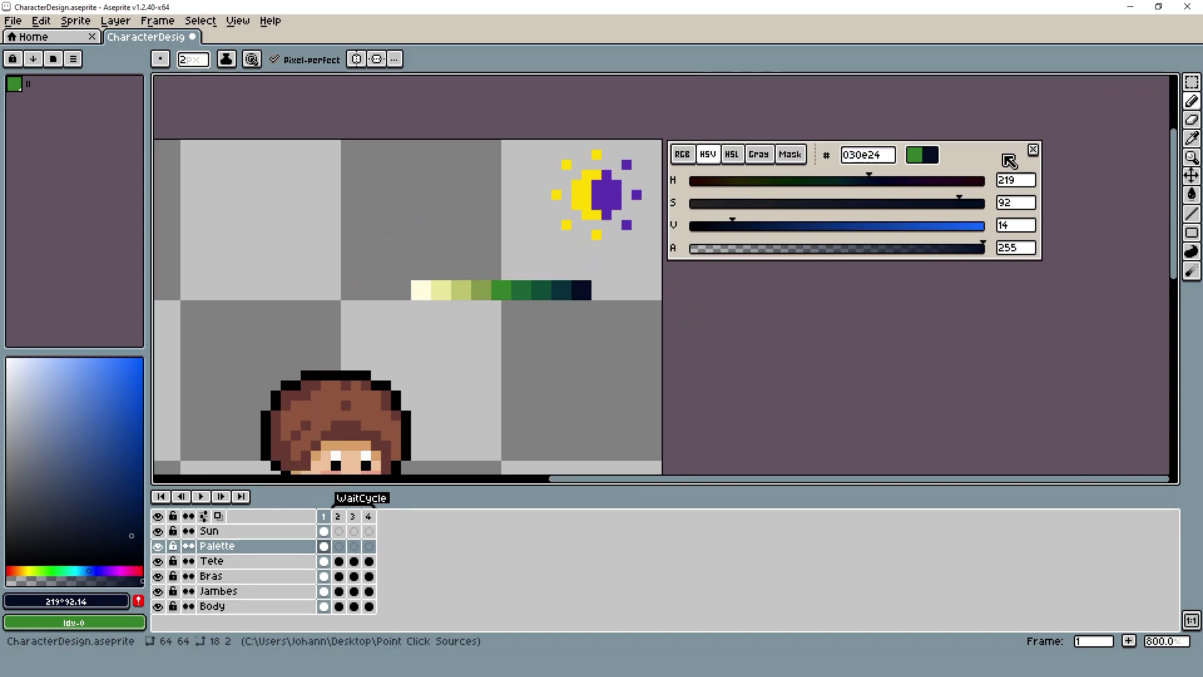
{"action": "left_click", "coordinate": [504, 289], "text": "alt"}
{"action": "left_click_drag", "start_coordinate": [749, 182], "coordinate": [682, 181]}
{"action": "left_click", "coordinate": [271, 299]}
{"action": "scroll", "coordinate": [530, 320], "scroll_direction": "up", "scroll_amount": 3}
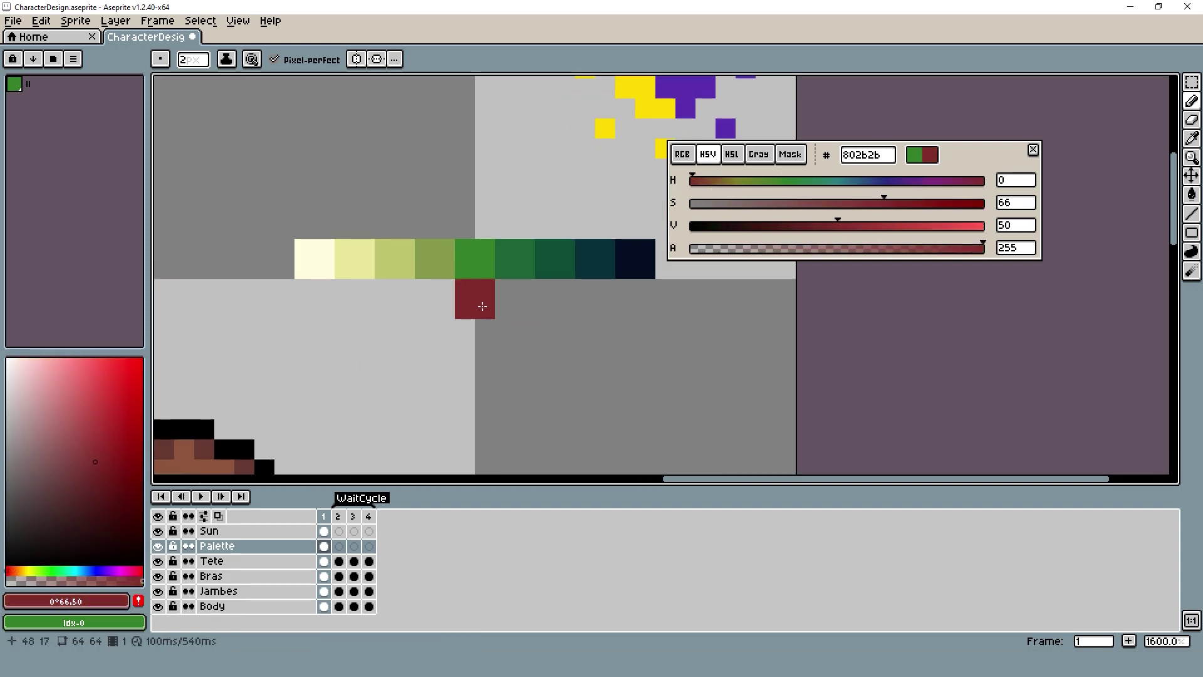
{"action": "left_click_drag", "start_coordinate": [889, 209], "coordinate": [908, 203]}
{"action": "left_click_drag", "start_coordinate": [838, 227], "coordinate": [863, 232]}
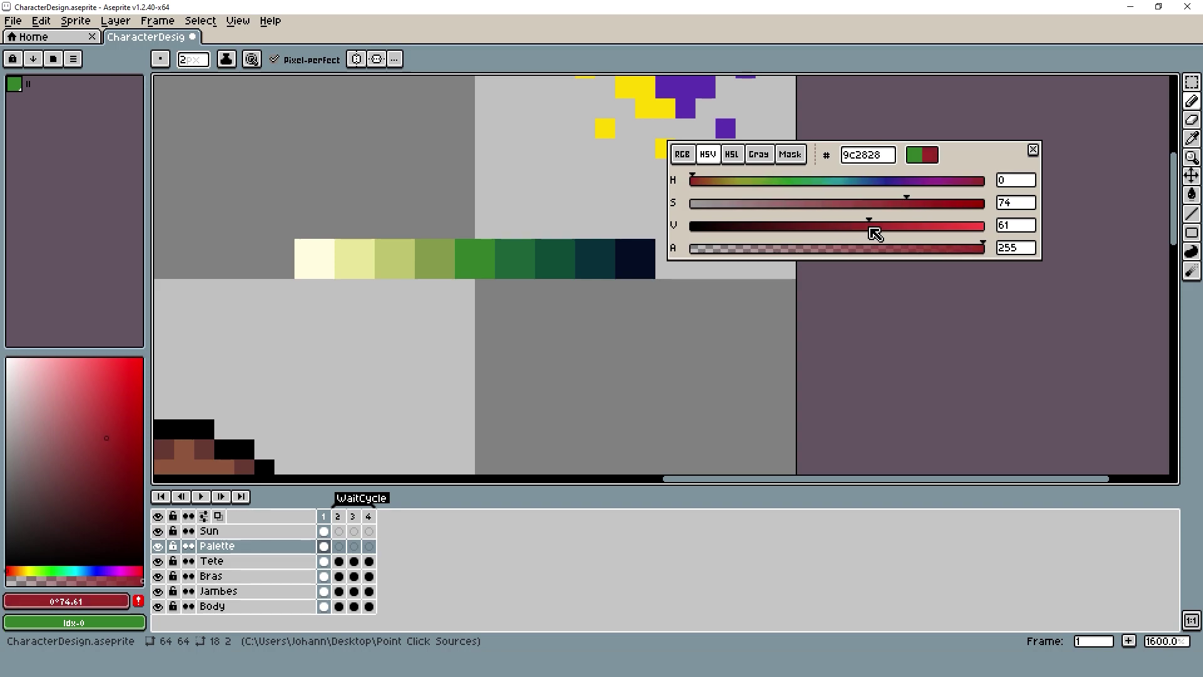
{"action": "left_click_drag", "start_coordinate": [959, 187], "coordinate": [976, 183]}
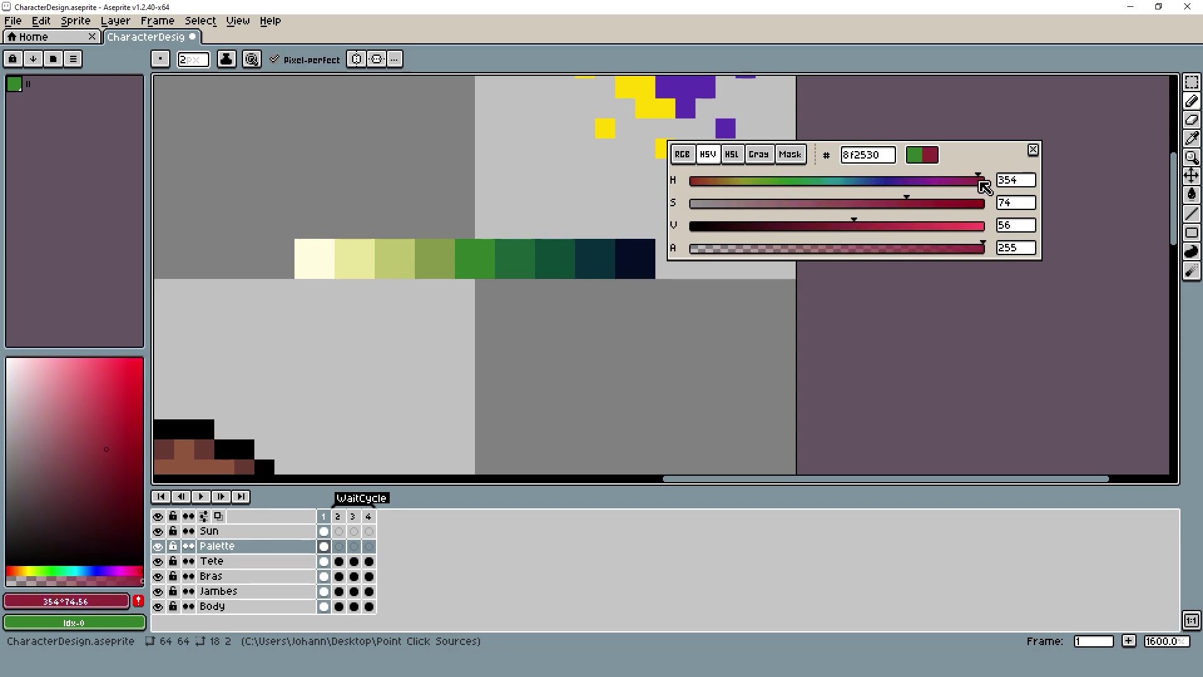
{"action": "left_click", "coordinate": [475, 298]}
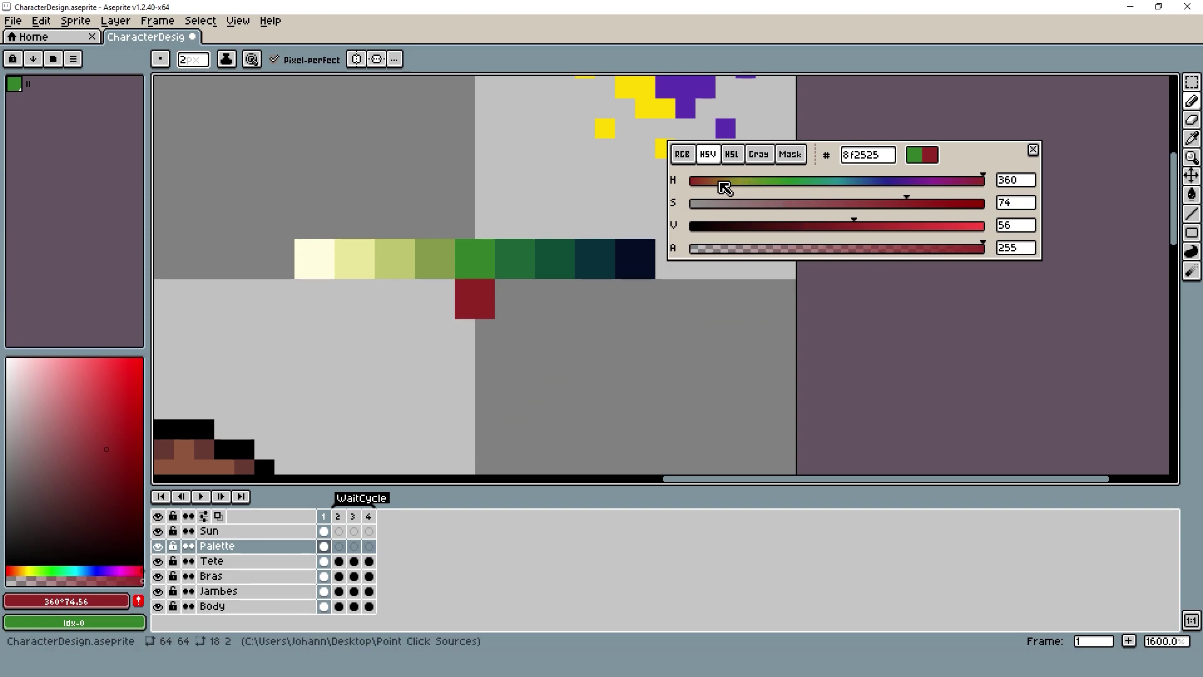
{"action": "left_click_drag", "start_coordinate": [726, 182], "coordinate": [720, 182]}
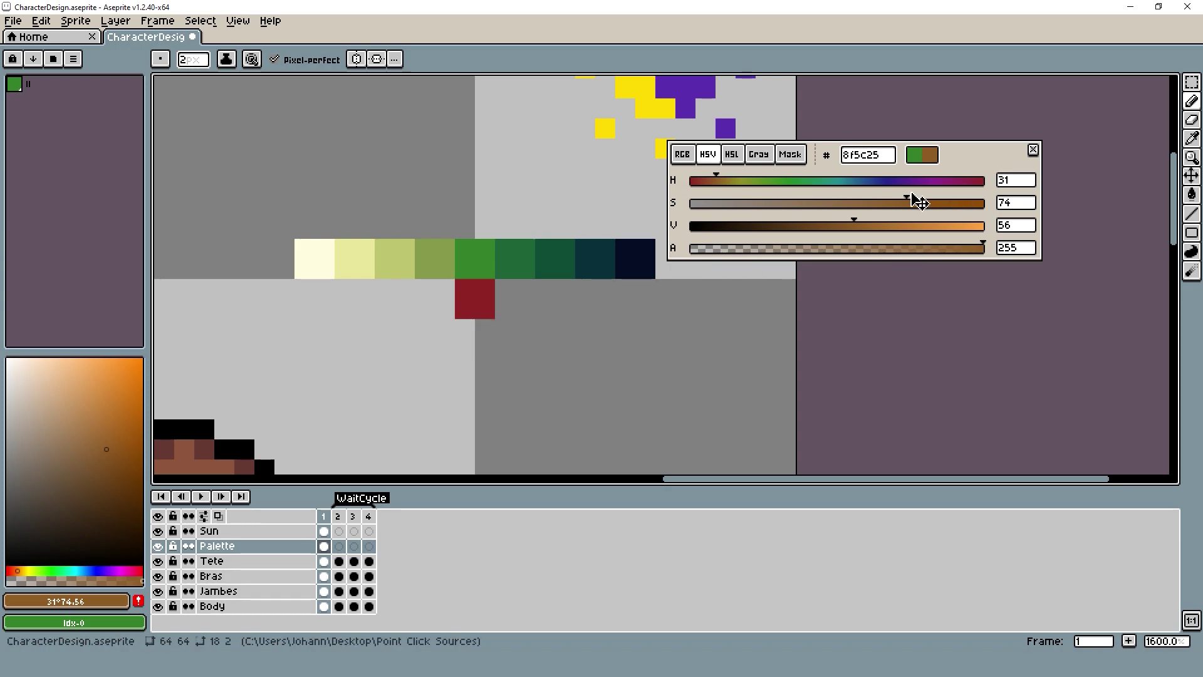
{"action": "left_click_drag", "start_coordinate": [719, 182], "coordinate": [735, 183]}
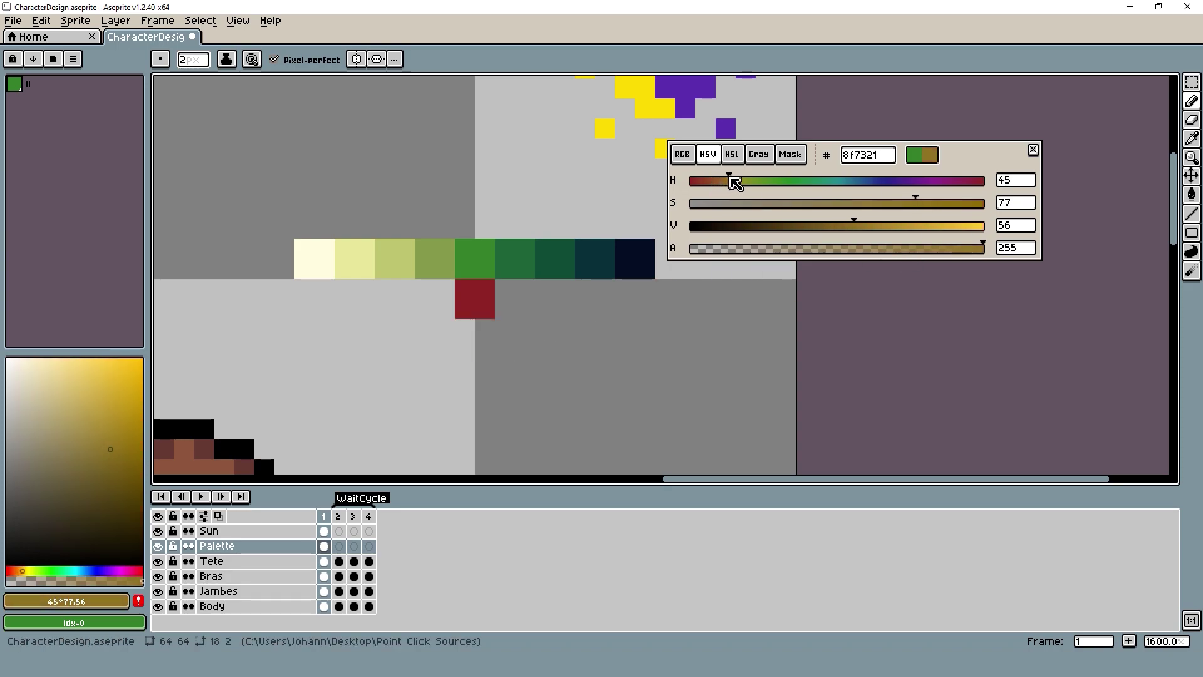
{"action": "left_click", "coordinate": [728, 182]}
{"action": "left_click_drag", "start_coordinate": [728, 181], "coordinate": [718, 182]}
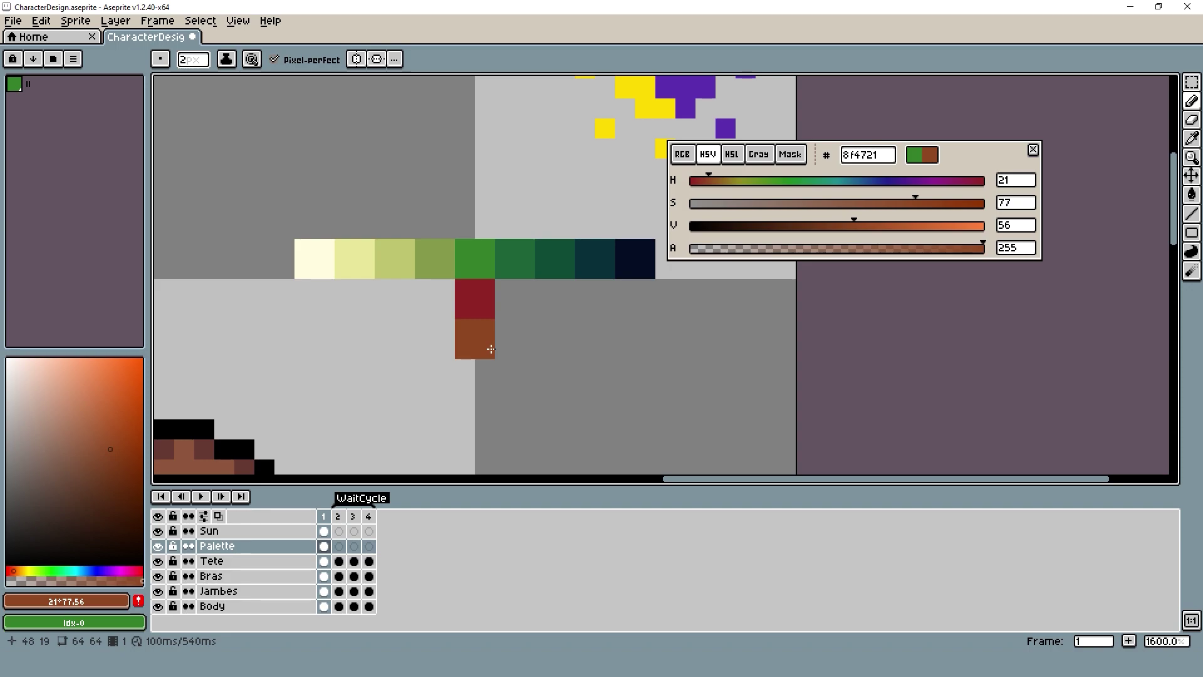
{"action": "left_click_drag", "start_coordinate": [312, 403], "coordinate": [397, 341]}
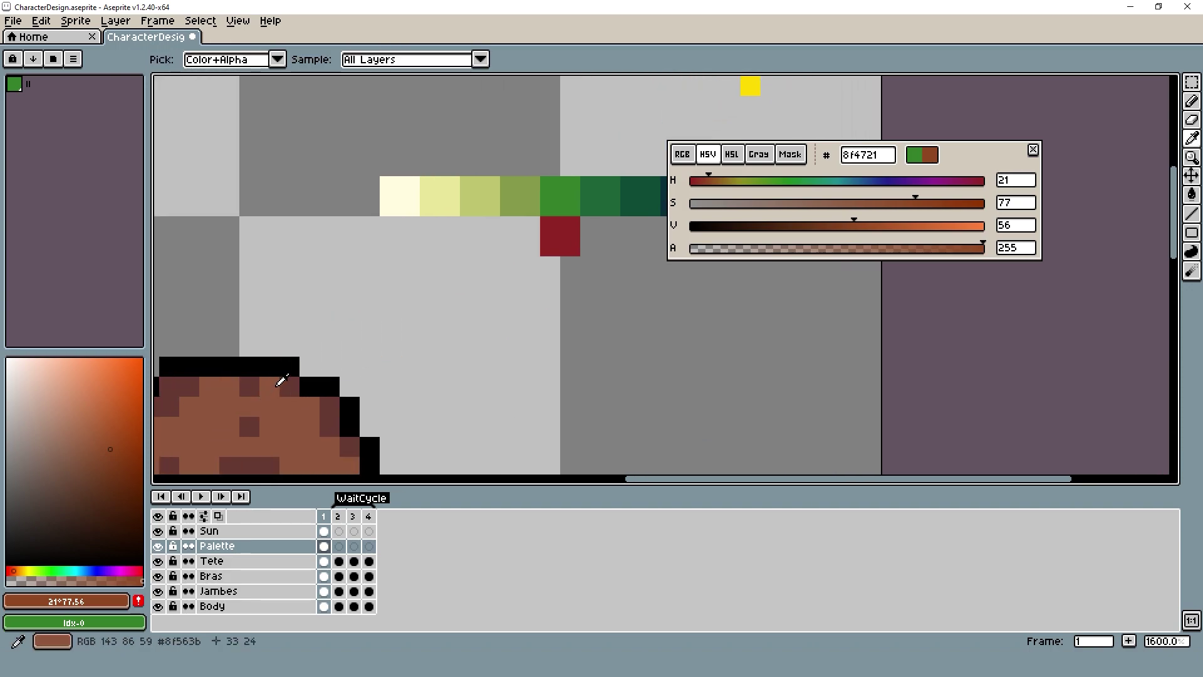
{"action": "left_click", "coordinate": [279, 382], "text": "alt"}
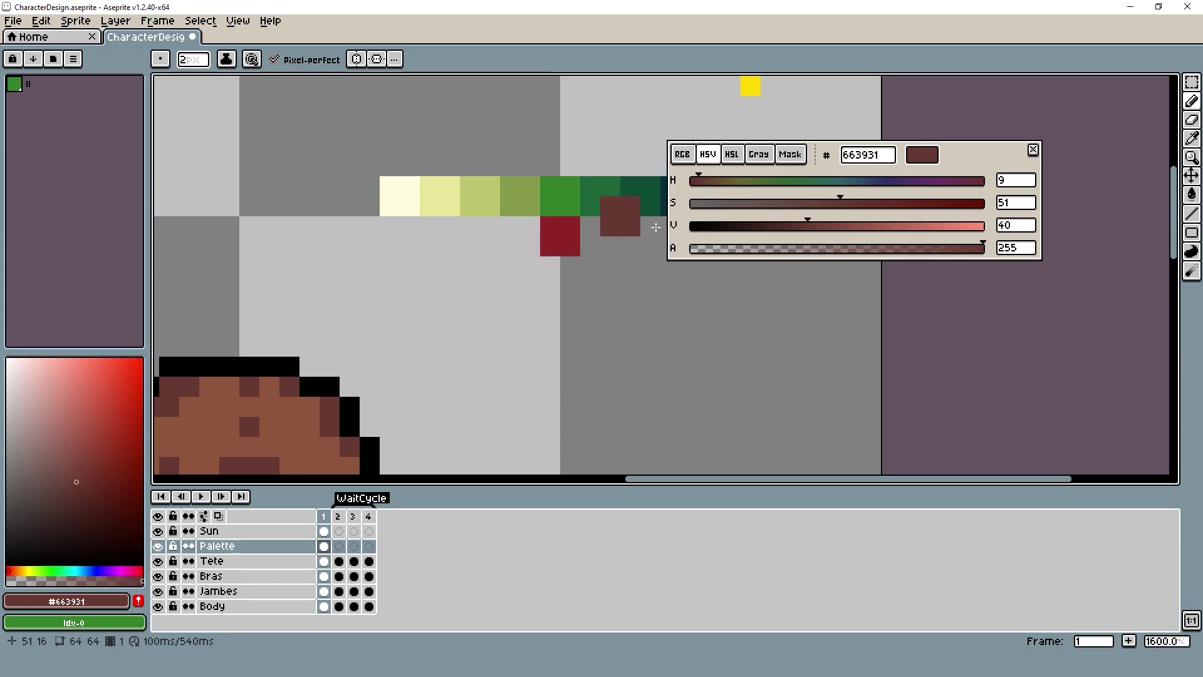
{"action": "left_click", "coordinate": [560, 236], "text": "alt"}
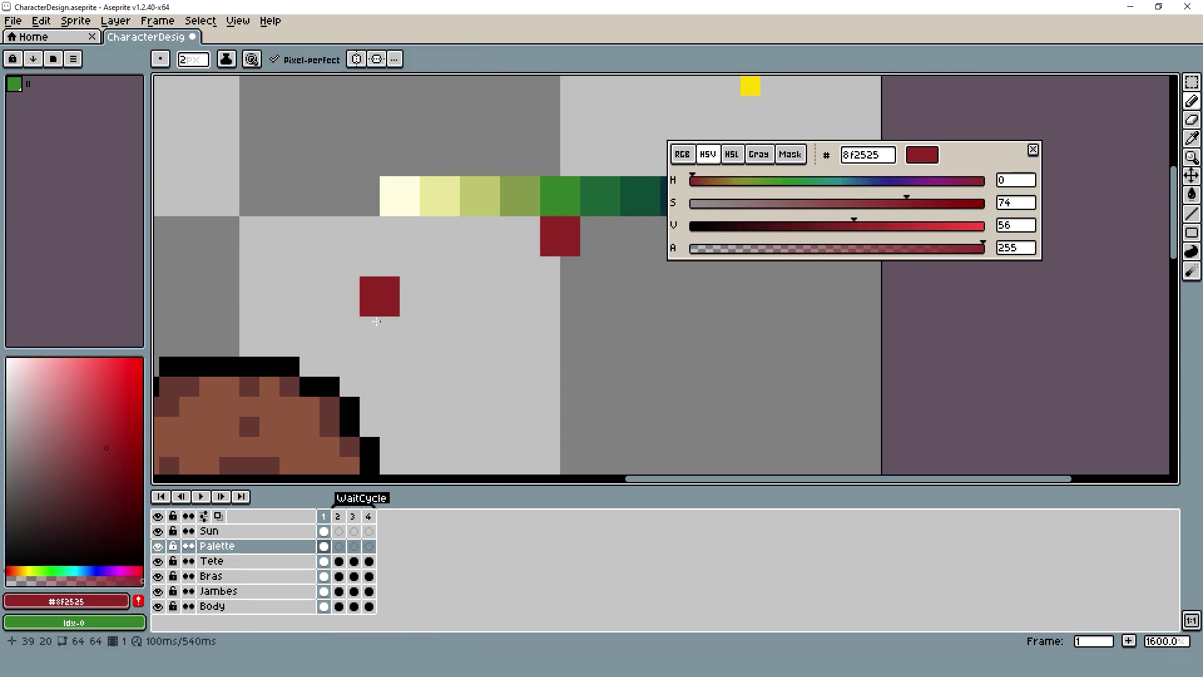
- Shift the crimson to the blue 255a8f with hue 210, and stamp it directly below the crimson swatch
{"action": "left_click", "coordinate": [22, 569]}
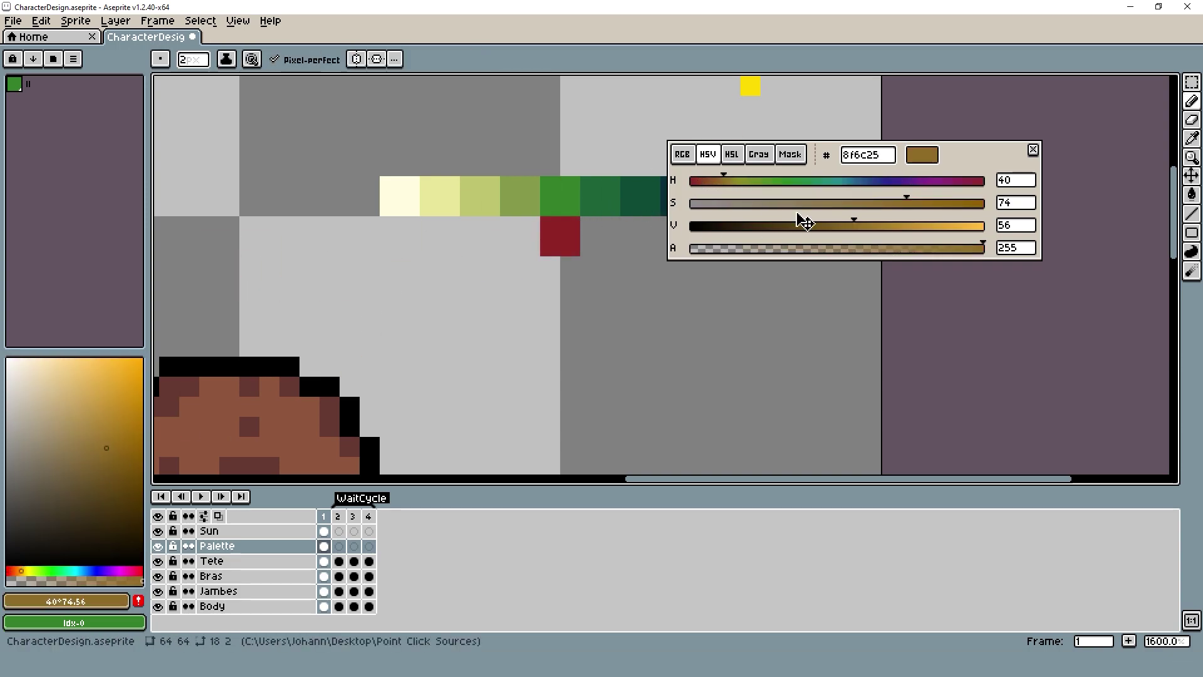
{"action": "left_click_drag", "start_coordinate": [731, 180], "coordinate": [863, 183]}
{"action": "left_click", "coordinate": [560, 276]}
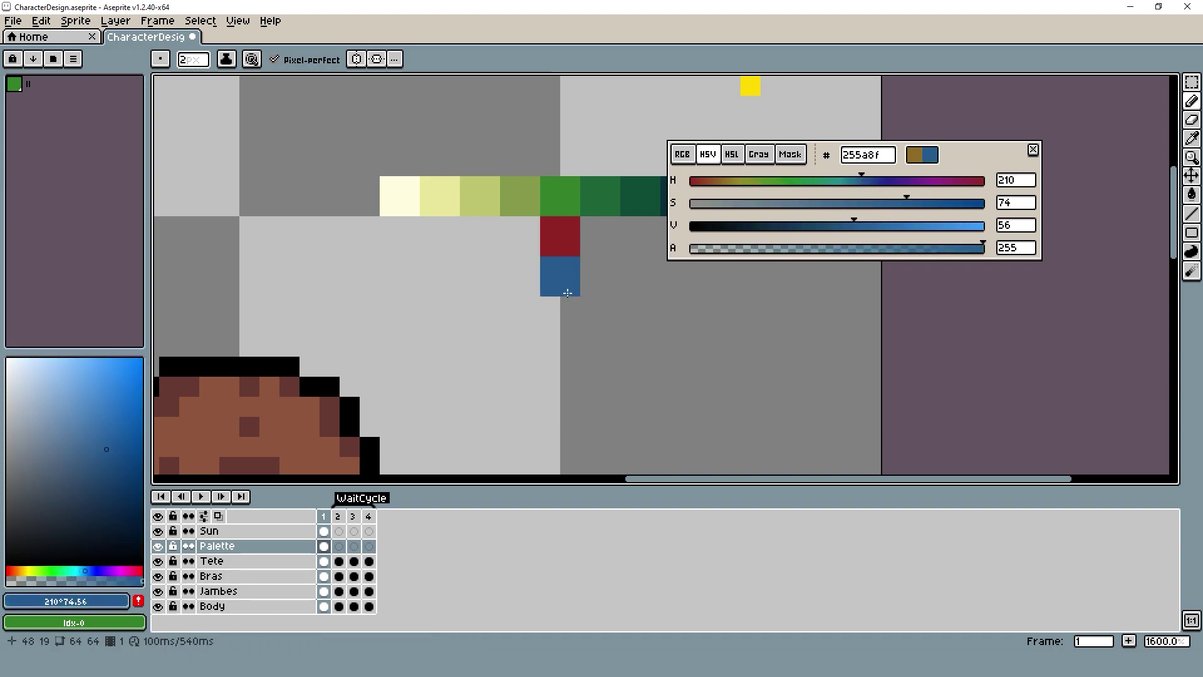
- Mix the ochre ad883d with hue 40, saturation 65 and value 68, and stamp it left of the brown swatch
{"action": "left_click_drag", "start_coordinate": [620, 370], "coordinate": [497, 374]}
{"action": "left_click_drag", "start_coordinate": [871, 182], "coordinate": [775, 197]}
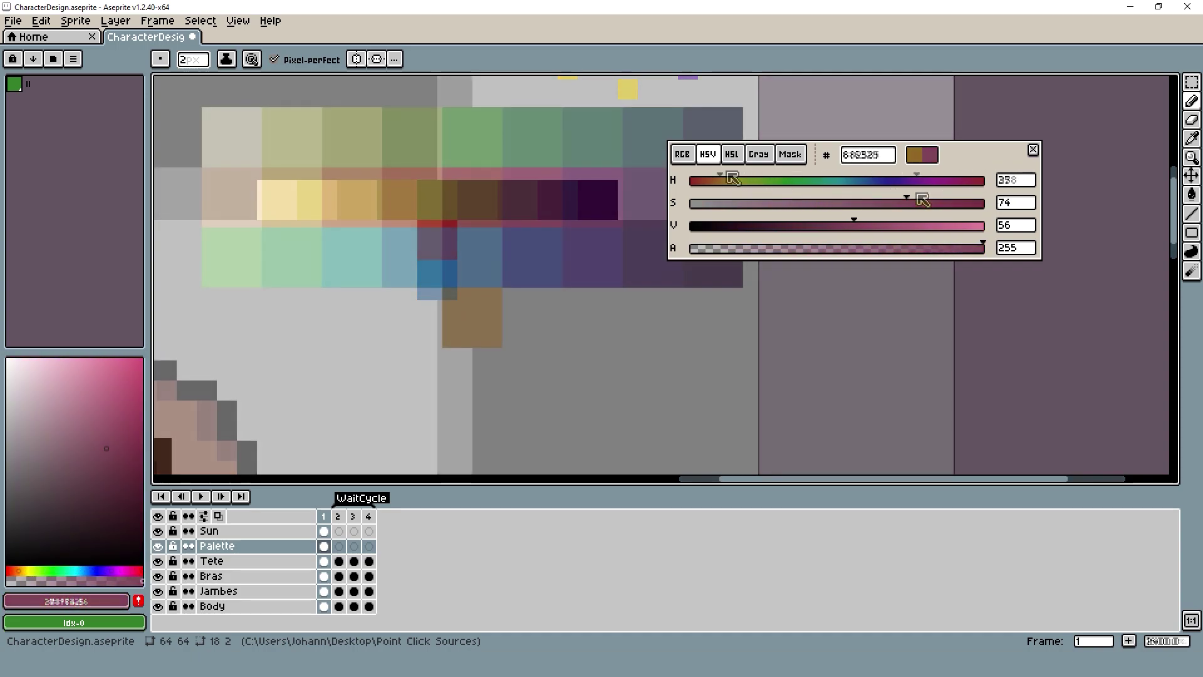
{"action": "left_click_drag", "start_coordinate": [933, 181], "coordinate": [723, 181]}
{"action": "mouse_move", "coordinate": [914, 203]}
{"action": "left_mouse_down"}
{"action": "mouse_move", "coordinate": [888, 212]}
{"action": "mouse_move", "coordinate": [889, 225]}
{"action": "left_mouse_up"}
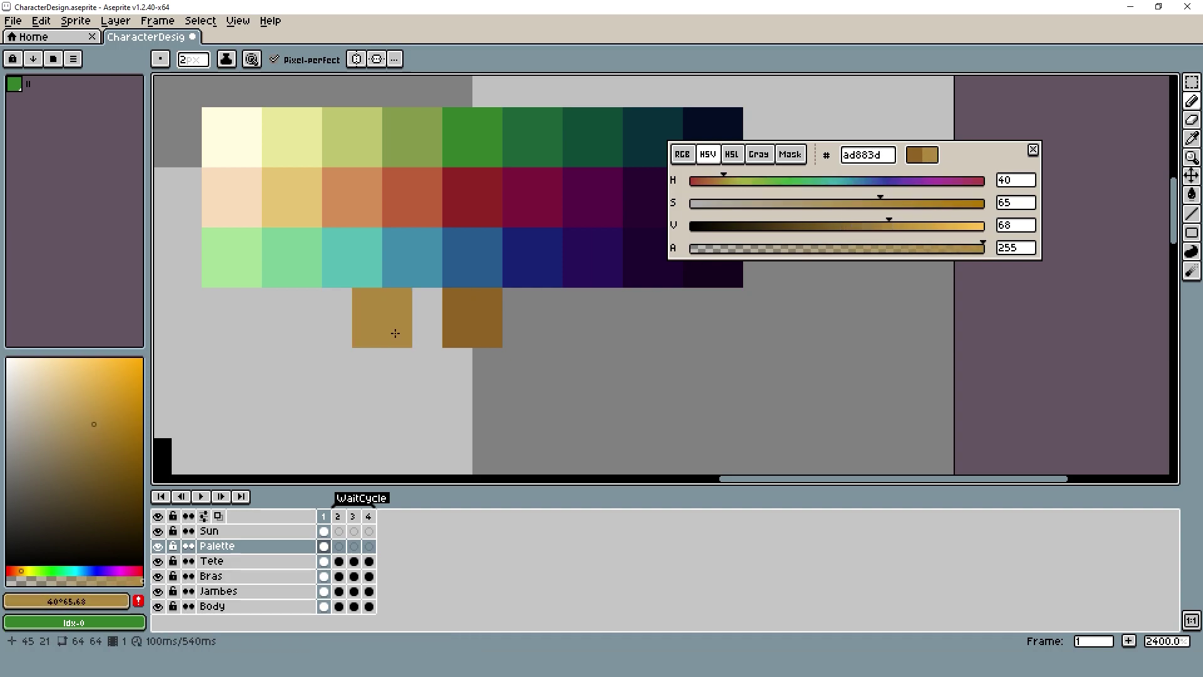
{"action": "left_click", "coordinate": [425, 329]}
- Mix the golden yellow c9b55b with hue 49, saturation 55 and value 79, and stamp it left of the ochre swatch
{"action": "left_click", "coordinate": [730, 180]}
{"action": "mouse_move", "coordinate": [888, 206]}
{"action": "left_mouse_down"}
{"action": "mouse_move", "coordinate": [872, 206]}
{"action": "mouse_move", "coordinate": [927, 226]}
{"action": "left_mouse_up"}
{"action": "left_click", "coordinate": [352, 332]}
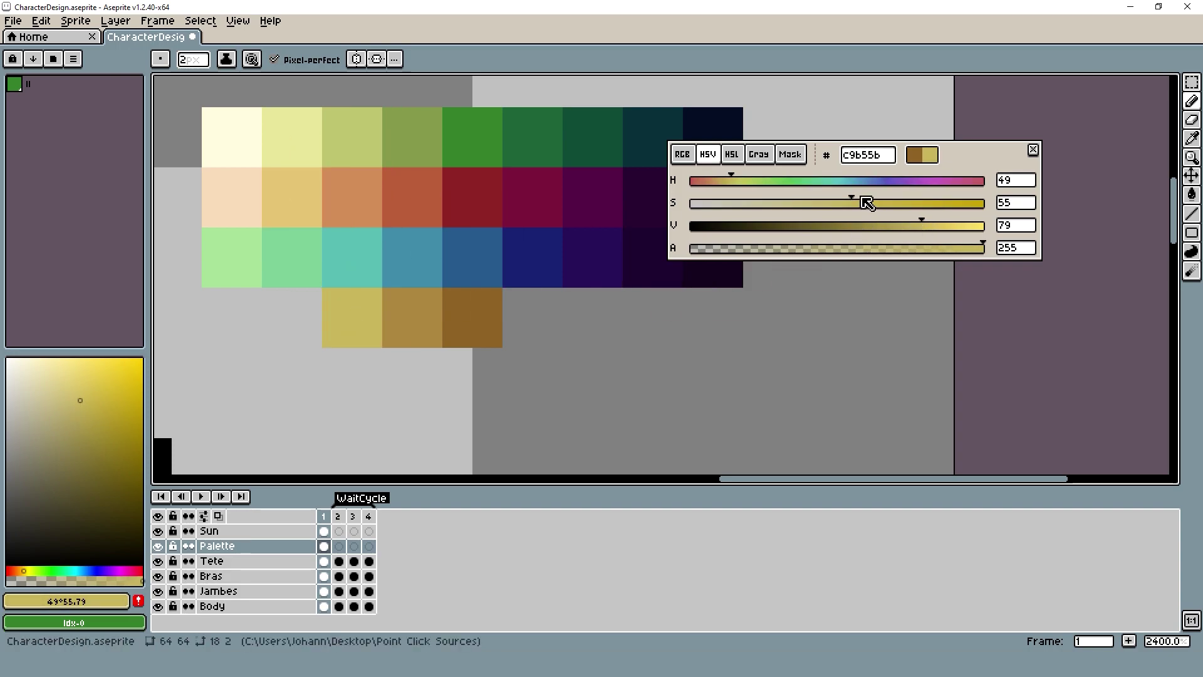
- Mix the pale yellow dbd688 with hue 56, saturation 38 and value 86, and stamp it left of the golden yellow swatch
{"action": "left_click_drag", "start_coordinate": [859, 204], "coordinate": [837, 212]}
{"action": "left_click_drag", "start_coordinate": [928, 228], "coordinate": [943, 230]}
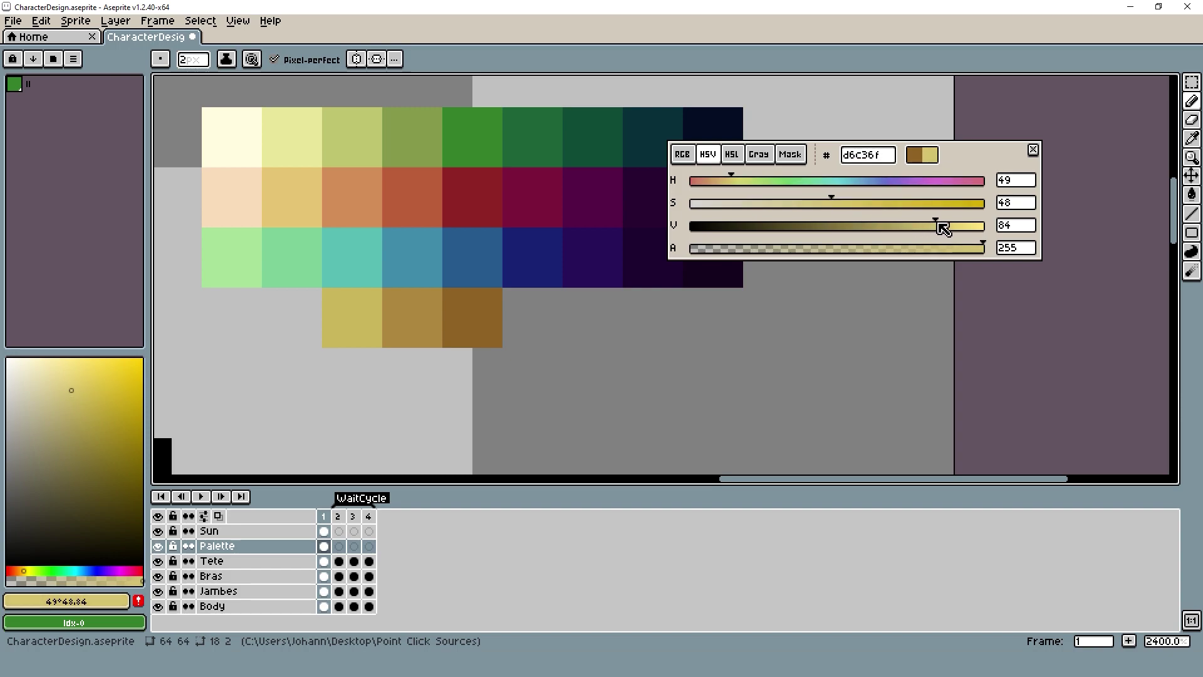
{"action": "left_click_drag", "start_coordinate": [740, 182], "coordinate": [744, 183]}
{"action": "left_click", "coordinate": [318, 344]}
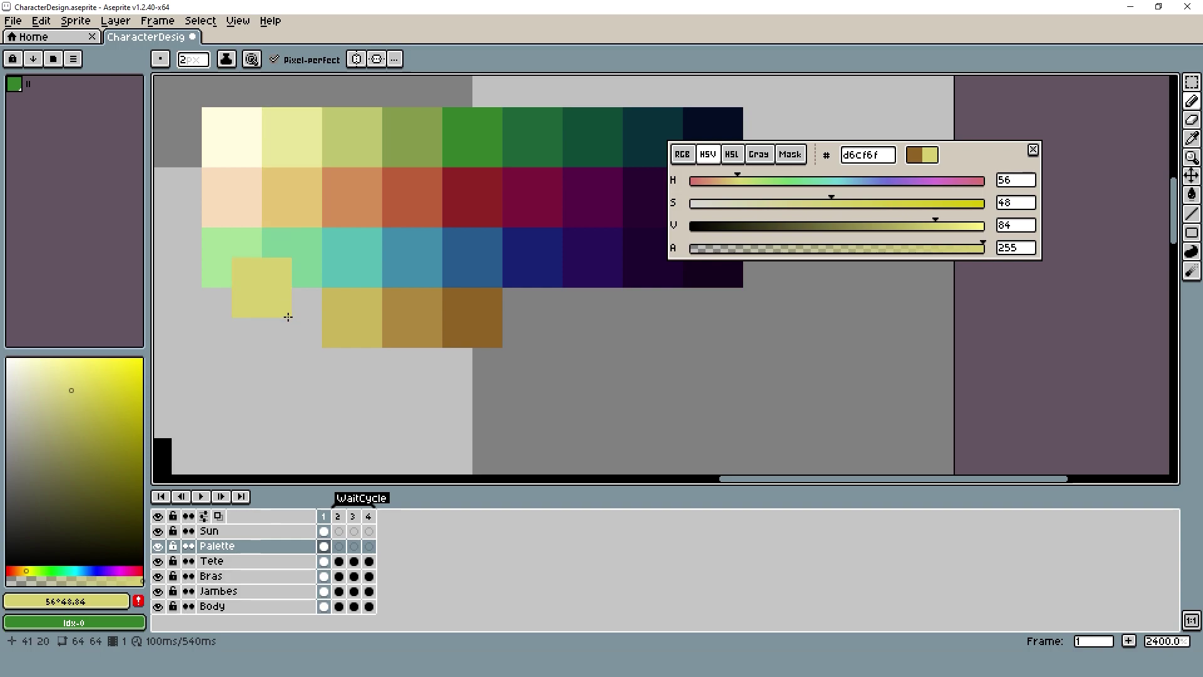
{"action": "left_click", "coordinate": [942, 226]}
{"action": "left_click_drag", "start_coordinate": [822, 203], "coordinate": [804, 204]}
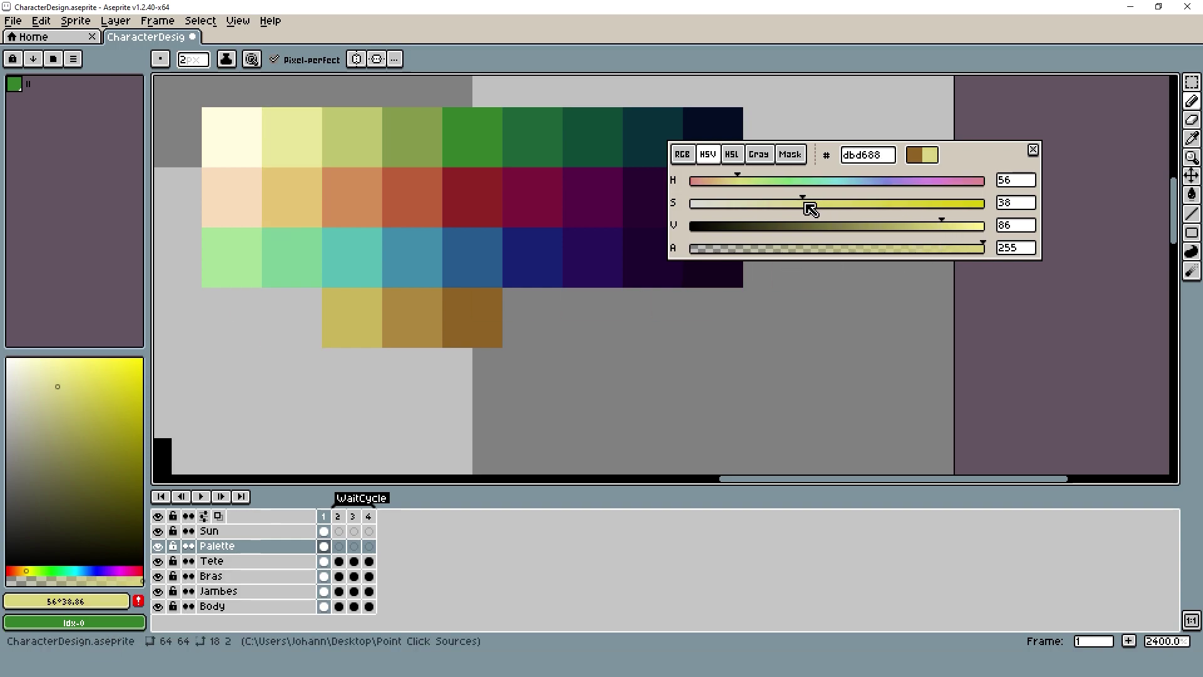
{"action": "left_click", "coordinate": [314, 333]}
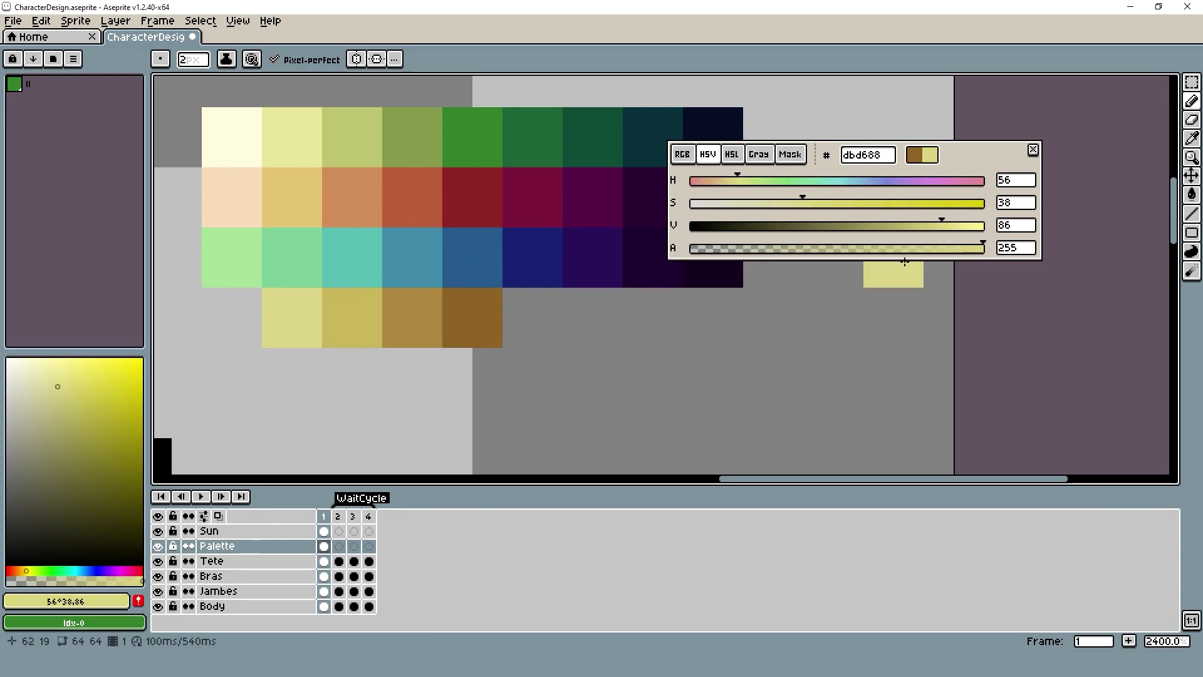
- Mix the cream f0efb6 with hue 59, saturation 24 and value 94, and stamp it left of the pale yellow swatch
{"action": "left_click", "coordinate": [967, 226]}
{"action": "mouse_move", "coordinate": [803, 209]}
{"action": "left_mouse_down"}
{"action": "mouse_move", "coordinate": [777, 209]}
{"action": "mouse_move", "coordinate": [744, 182]}
{"action": "left_mouse_up"}
{"action": "left_click", "coordinate": [244, 333]}
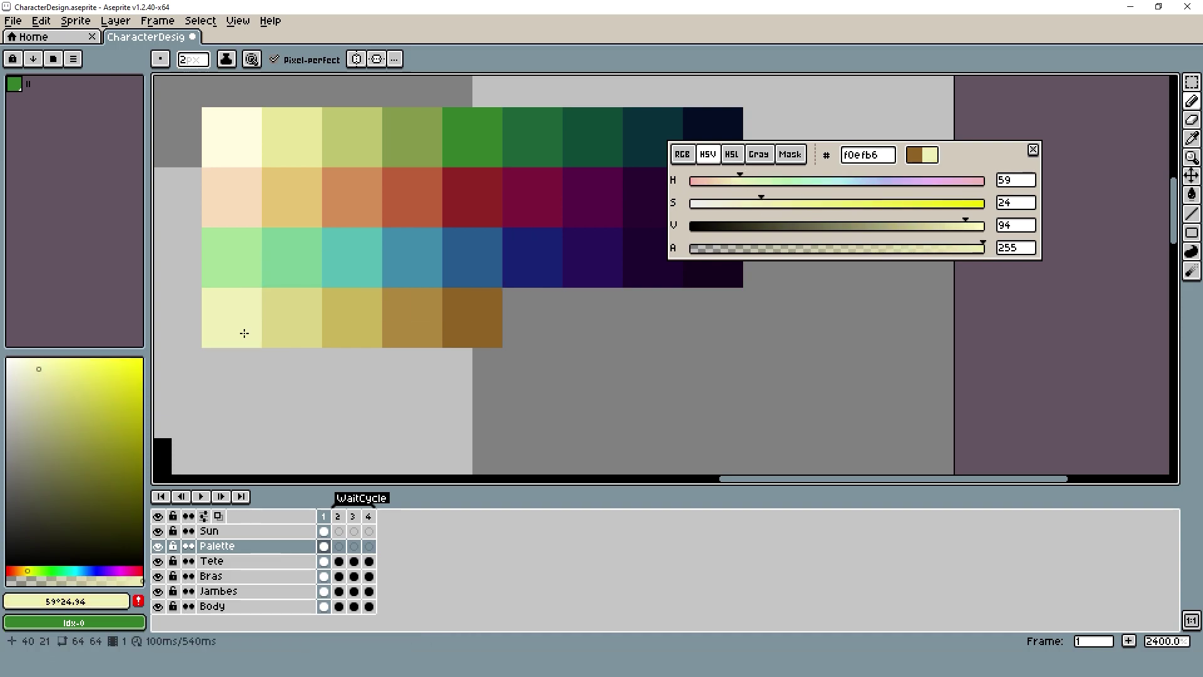
- Sample the brown 8f6325, shift it to a redder, more saturated brown with value 49, and stamp it right of the brown swatch
{"action": "scroll", "coordinate": [456, 250], "scroll_direction": "down", "scroll_amount": 5}
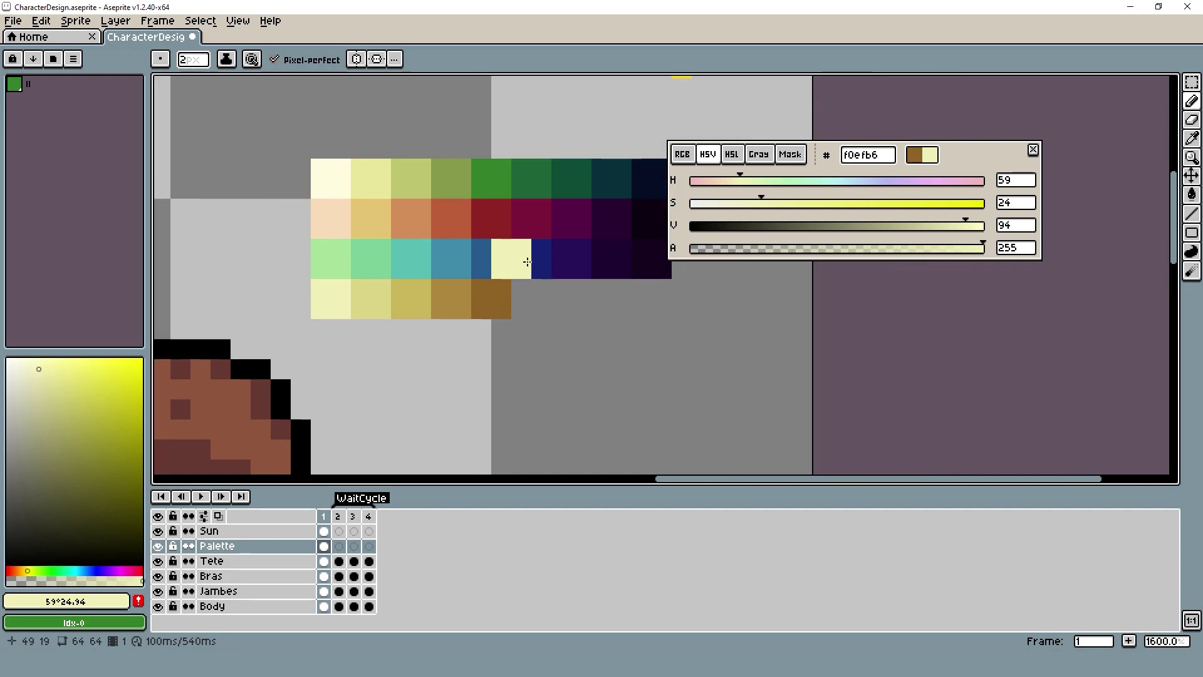
{"action": "scroll", "coordinate": [457, 249], "scroll_direction": "up", "scroll_amount": 1}
{"action": "left_click", "coordinate": [551, 290], "text": "alt"}
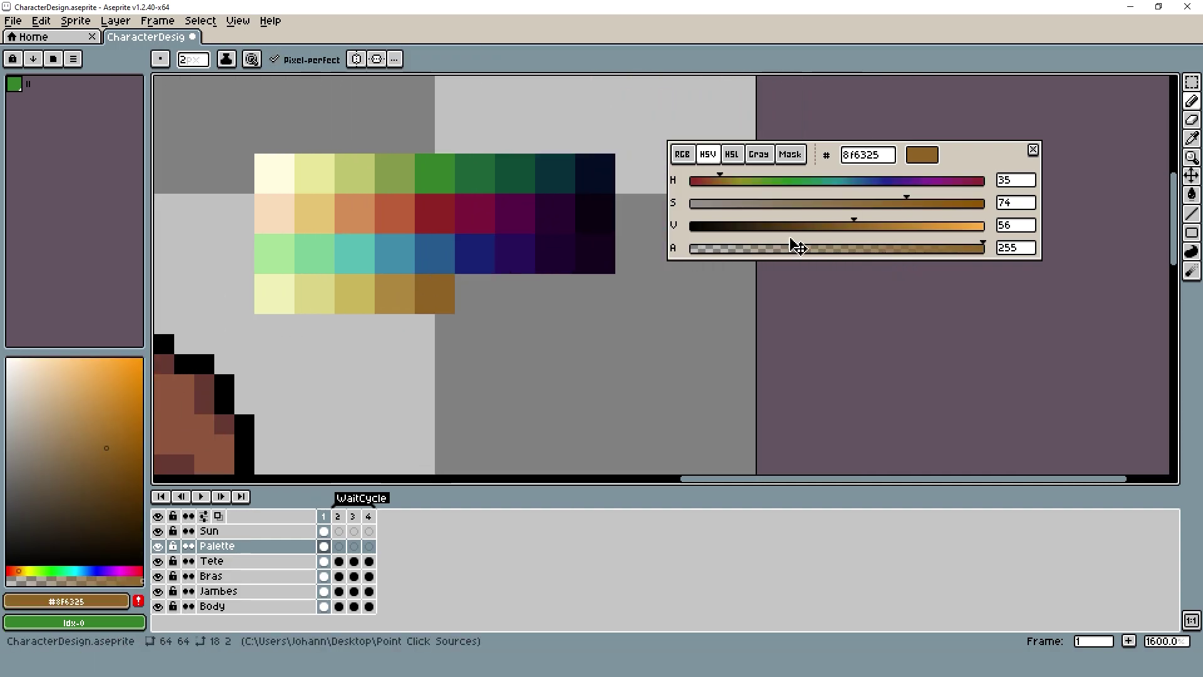
{"action": "left_click_drag", "start_coordinate": [860, 227], "coordinate": [834, 226]}
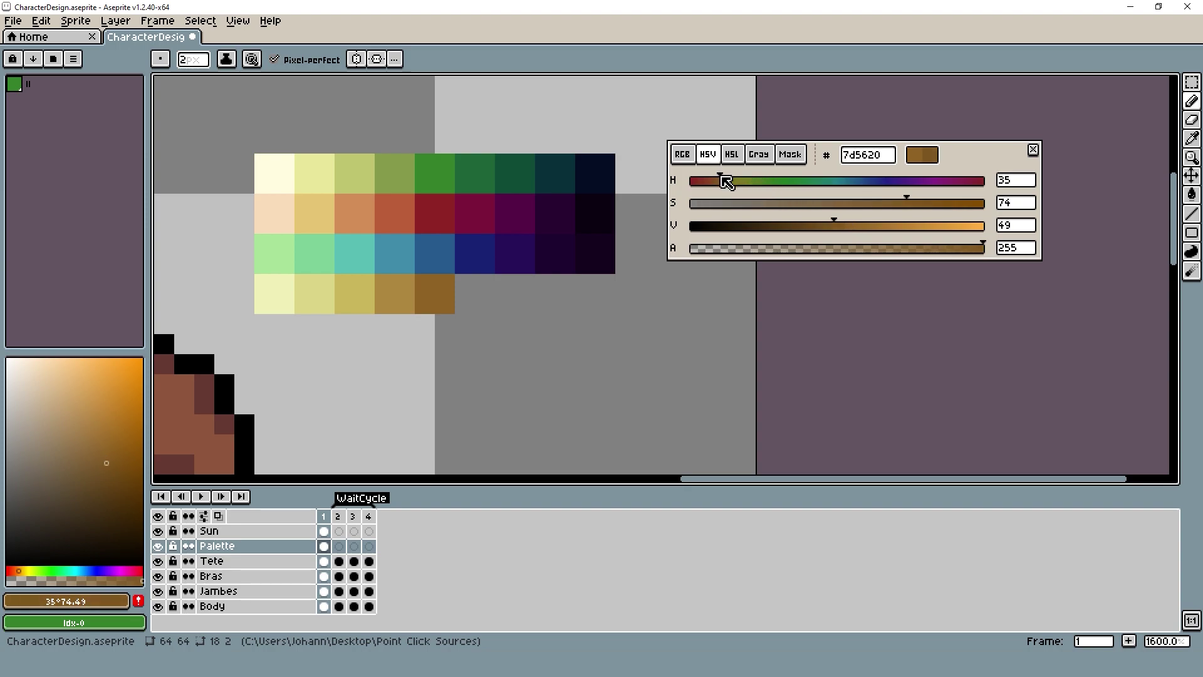
{"action": "left_click_drag", "start_coordinate": [726, 183], "coordinate": [715, 182]}
{"action": "left_click_drag", "start_coordinate": [921, 206], "coordinate": [932, 204]}
{"action": "left_click_drag", "start_coordinate": [465, 284], "coordinate": [483, 301]}
- Mix the dark red 690d0c with hue 1, saturation 89 and value 41, and stamp it right of the reddish brown swatch
{"action": "left_click_drag", "start_coordinate": [946, 205], "coordinate": [956, 206]}
{"action": "left_click_drag", "start_coordinate": [714, 182], "coordinate": [693, 182]}
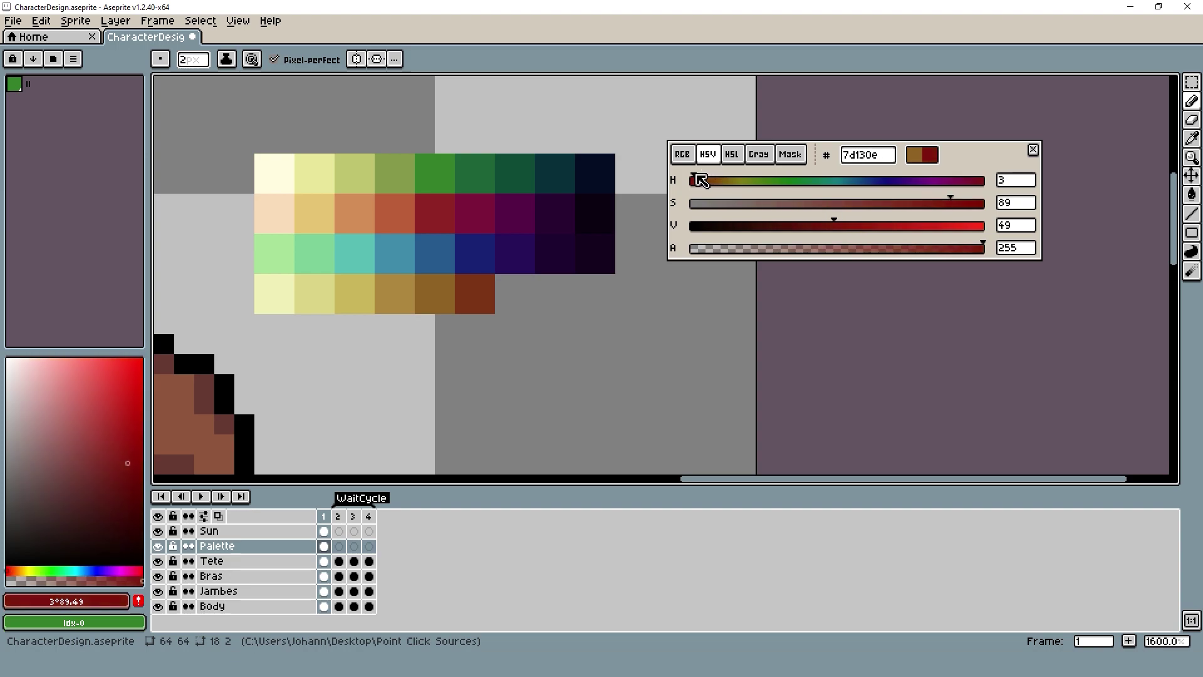
{"action": "left_click_drag", "start_coordinate": [831, 226], "coordinate": [813, 224]}
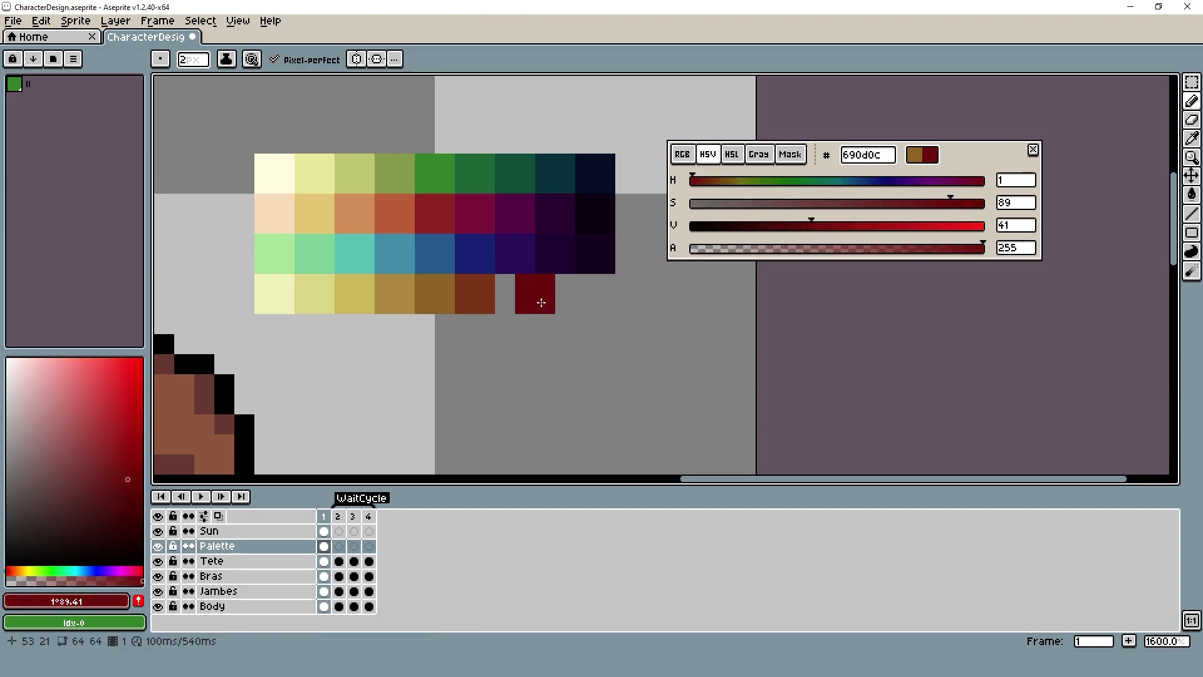
{"action": "left_click", "coordinate": [523, 299]}
- Mix the burgundy 520721 with hue 339, saturation 92 and value 32, and stamp it right of the dark red swatch
{"action": "left_click_drag", "start_coordinate": [693, 186], "coordinate": [974, 182]}
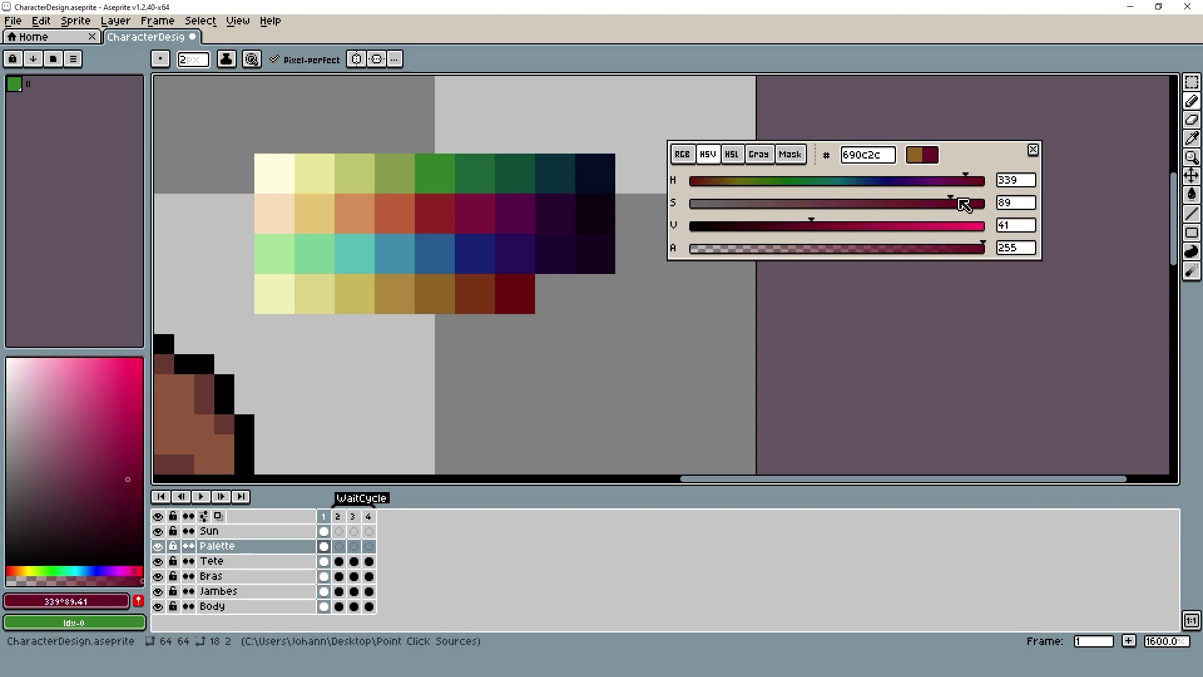
{"action": "left_click_drag", "start_coordinate": [818, 226], "coordinate": [787, 225]}
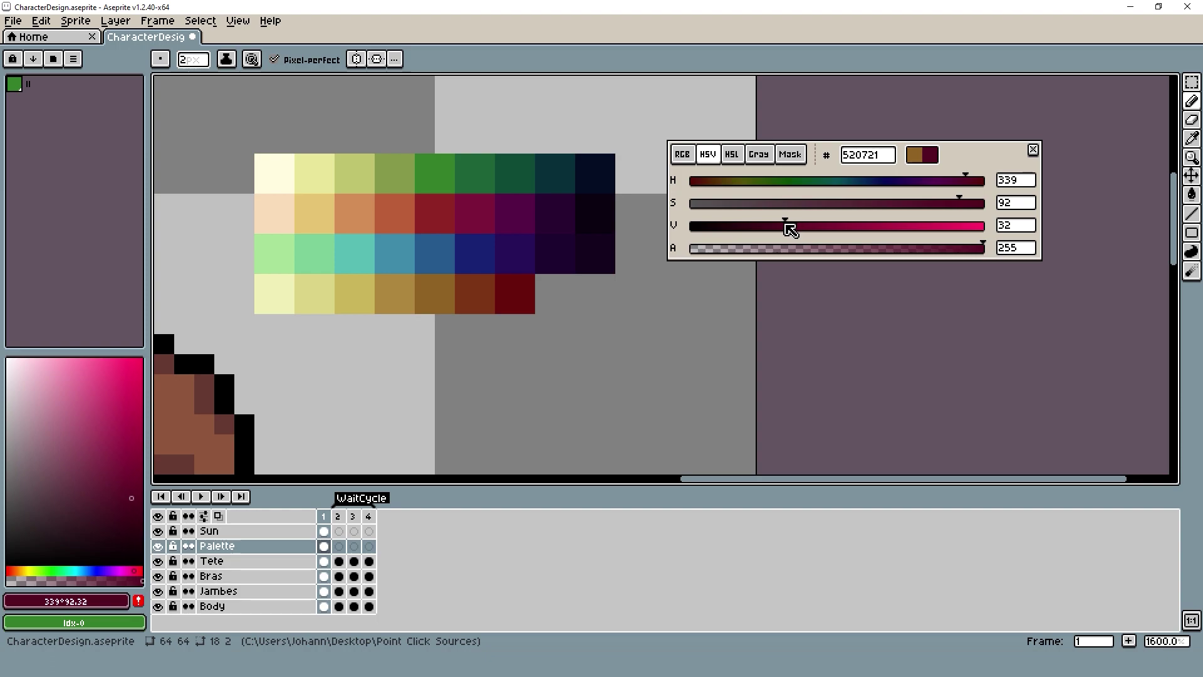
{"action": "left_click", "coordinate": [596, 293]}
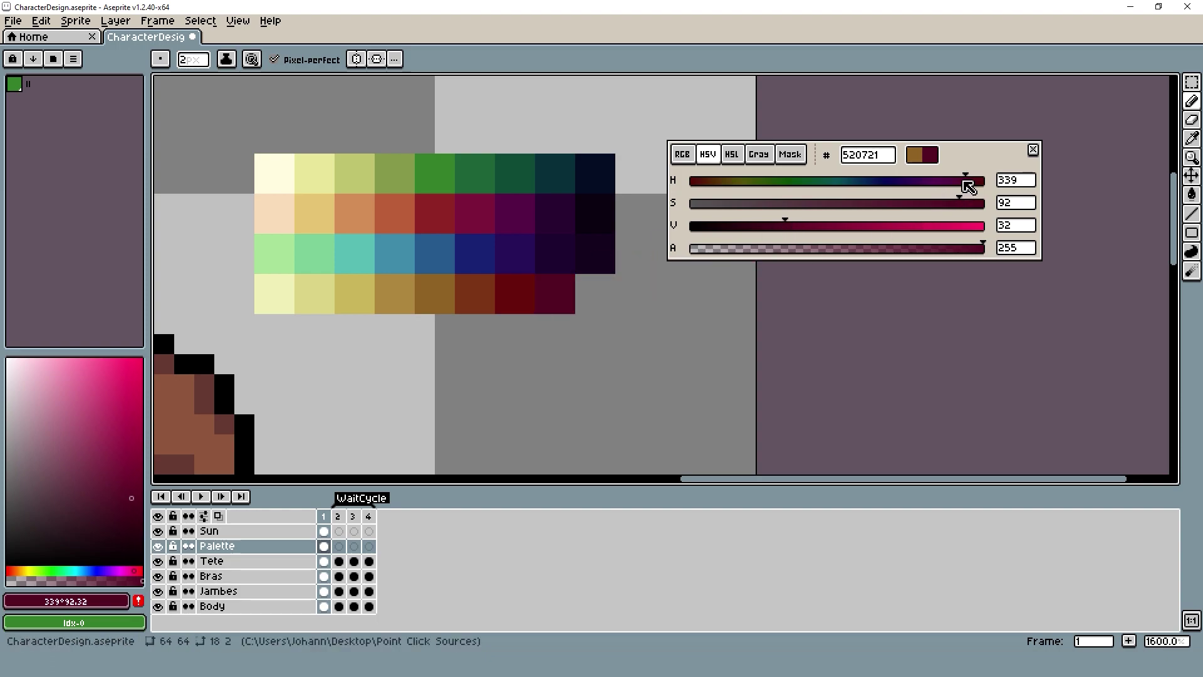
- Mix a darker, more saturated shade from the burgundy for the last swatch of the brown ramp
{"action": "left_click_drag", "start_coordinate": [959, 199], "coordinate": [971, 200]}
{"action": "left_click_drag", "start_coordinate": [793, 229], "coordinate": [753, 225]}
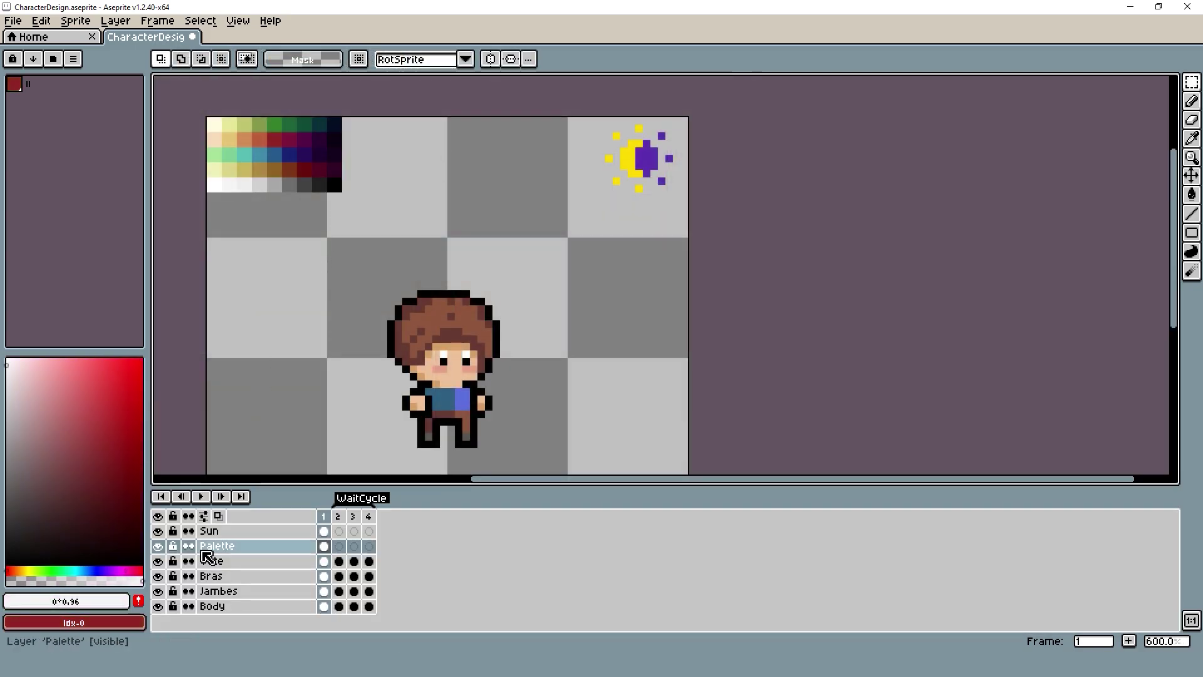
{"action": "double_click", "coordinate": [158, 532]}
{"action": "left_click_drag", "start_coordinate": [373, 197], "coordinate": [500, 301]}
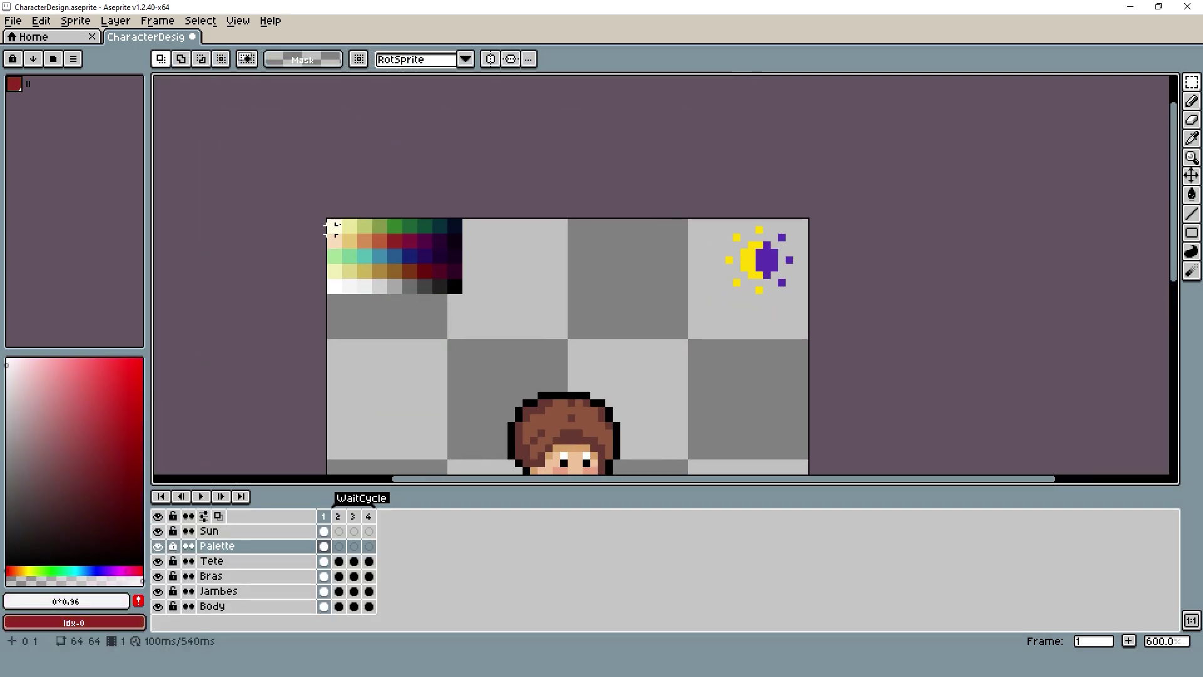
- Try extending the one-colour palette with a row of empty black entries, and shrink it back to the single red entry
{"action": "left_click", "coordinate": [19, 83]}
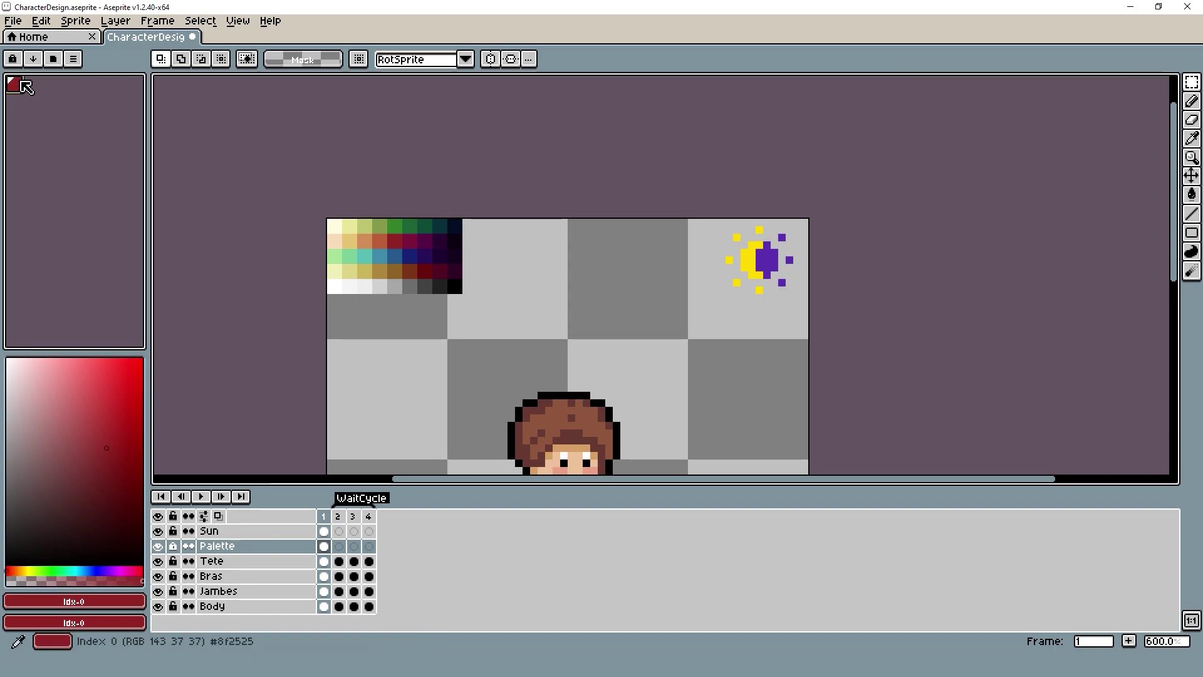
{"action": "left_click_drag", "start_coordinate": [29, 86], "coordinate": [12, 99]}
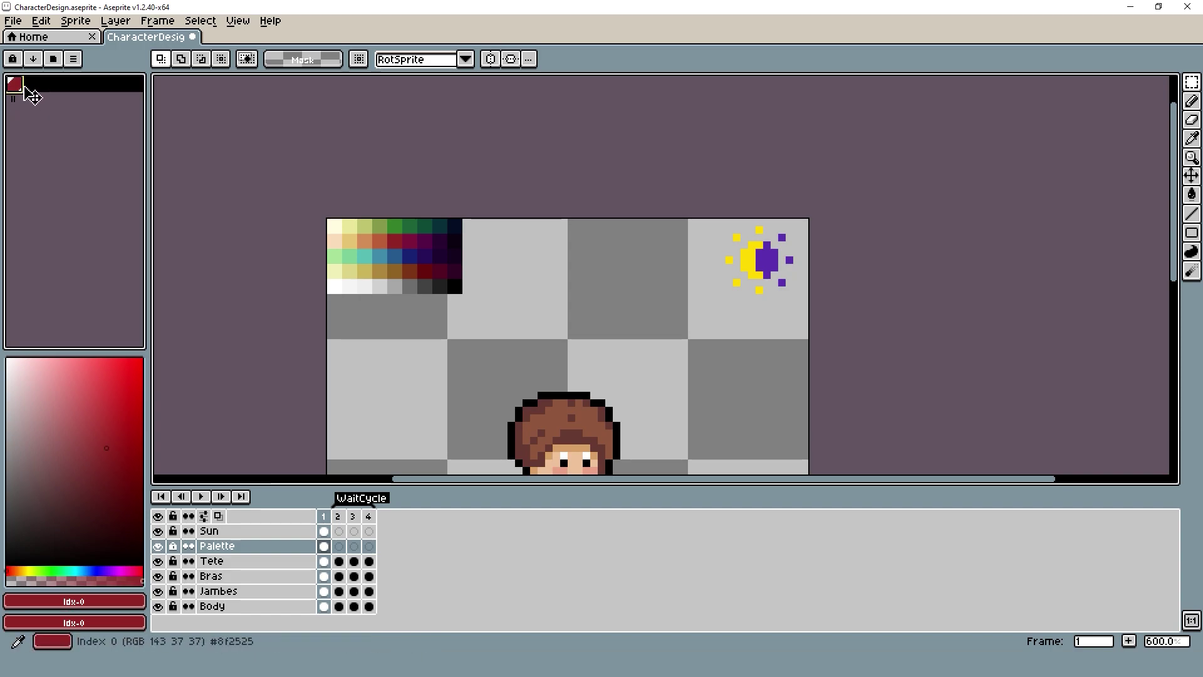
{"action": "left_click", "coordinate": [27, 84]}
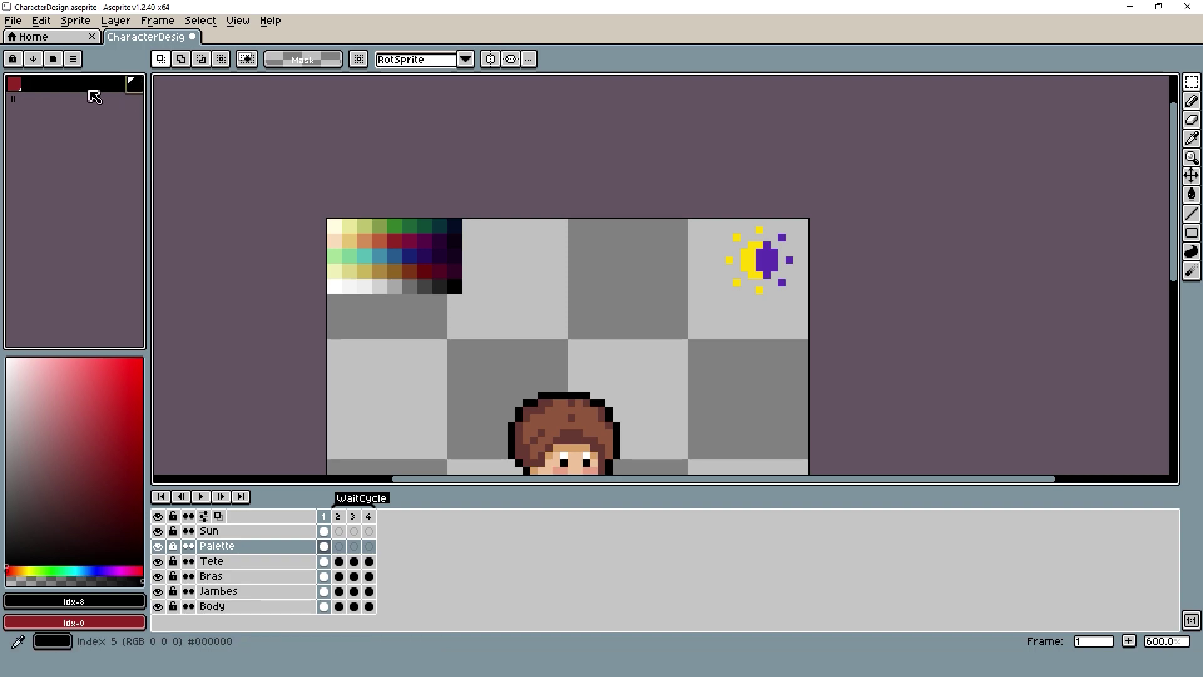
{"action": "left_click_drag", "start_coordinate": [13, 103], "coordinate": [11, 87]}
- Try adding the sampled black, 212121 and 424242 to the colour palette one by one, and shrink it back to the red entry
{"action": "left_click_drag", "start_coordinate": [326, 172], "coordinate": [305, 217]}
{"action": "scroll", "coordinate": [332, 251], "scroll_direction": "up", "scroll_amount": 1}
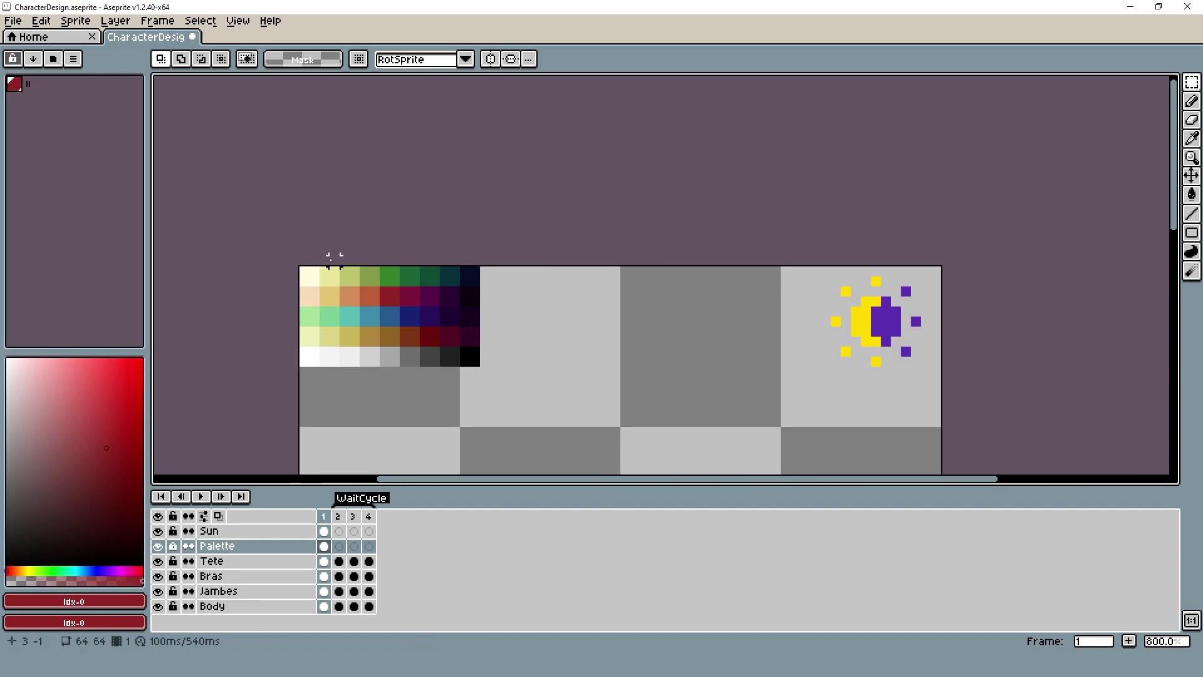
{"action": "key", "text": "i"}
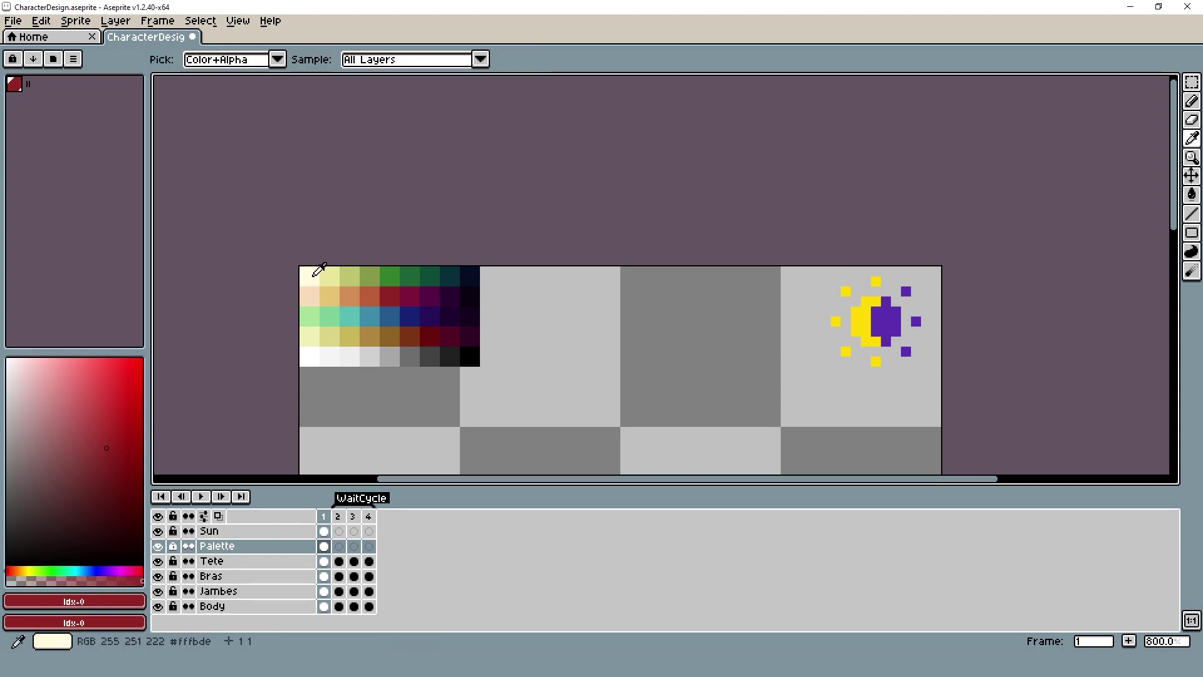
{"action": "left_click", "coordinate": [479, 355], "text": "alt"}
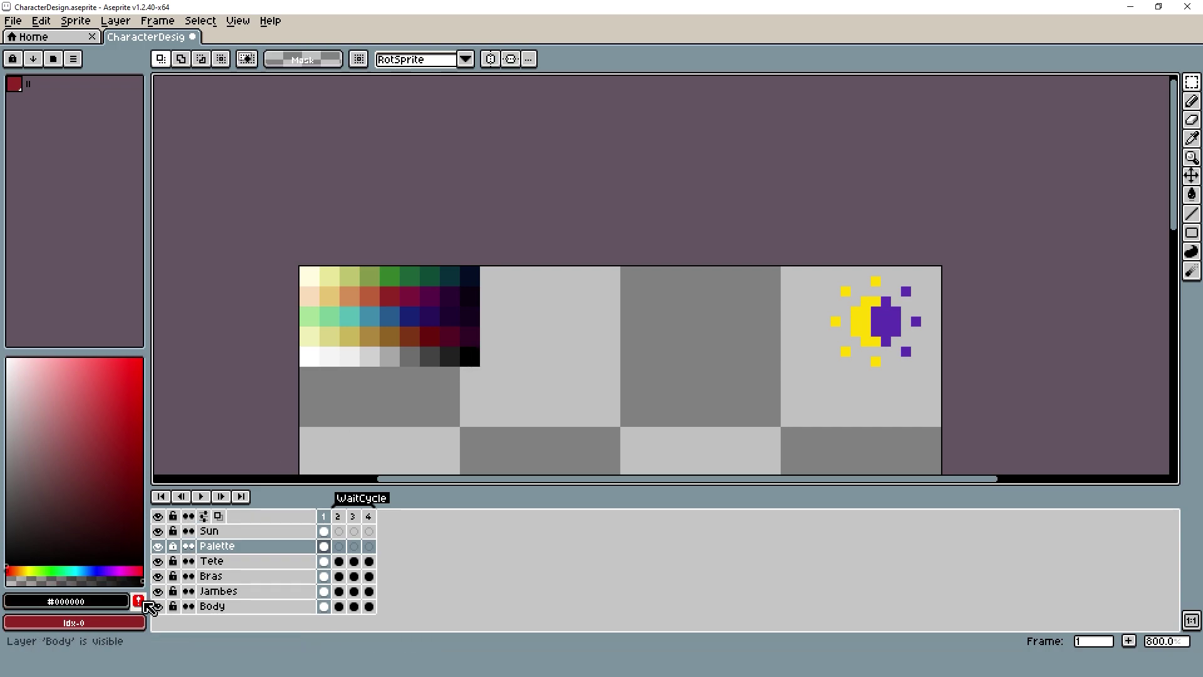
{"action": "left_click", "coordinate": [139, 601]}
{"action": "left_click", "coordinate": [443, 357], "text": "alt"}
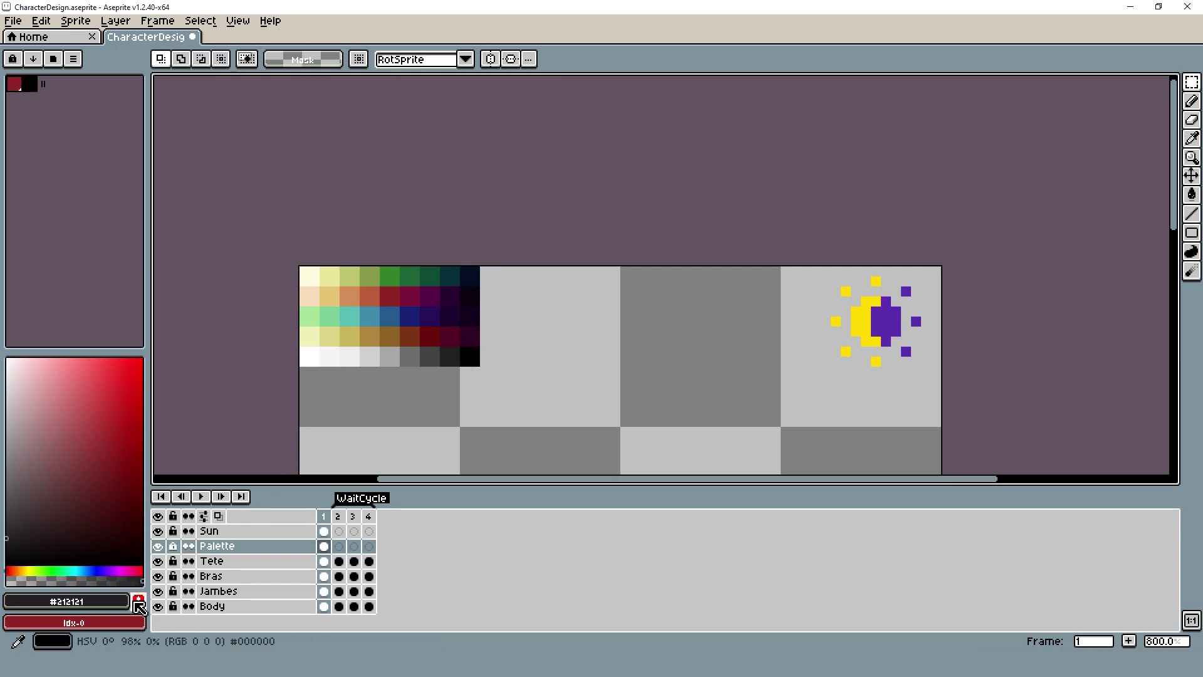
{"action": "left_click", "coordinate": [139, 601]}
{"action": "left_click", "coordinate": [431, 356], "text": "alt"}
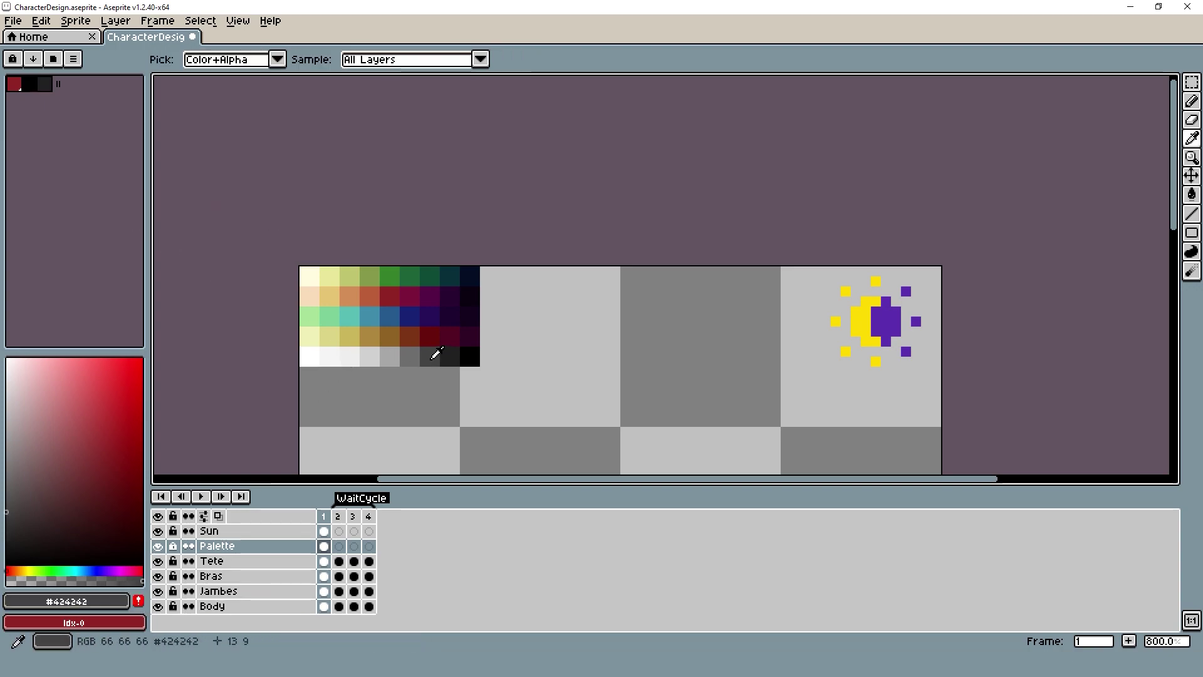
{"action": "left_click", "coordinate": [140, 602]}
{"action": "left_click", "coordinate": [407, 354], "text": "alt"}
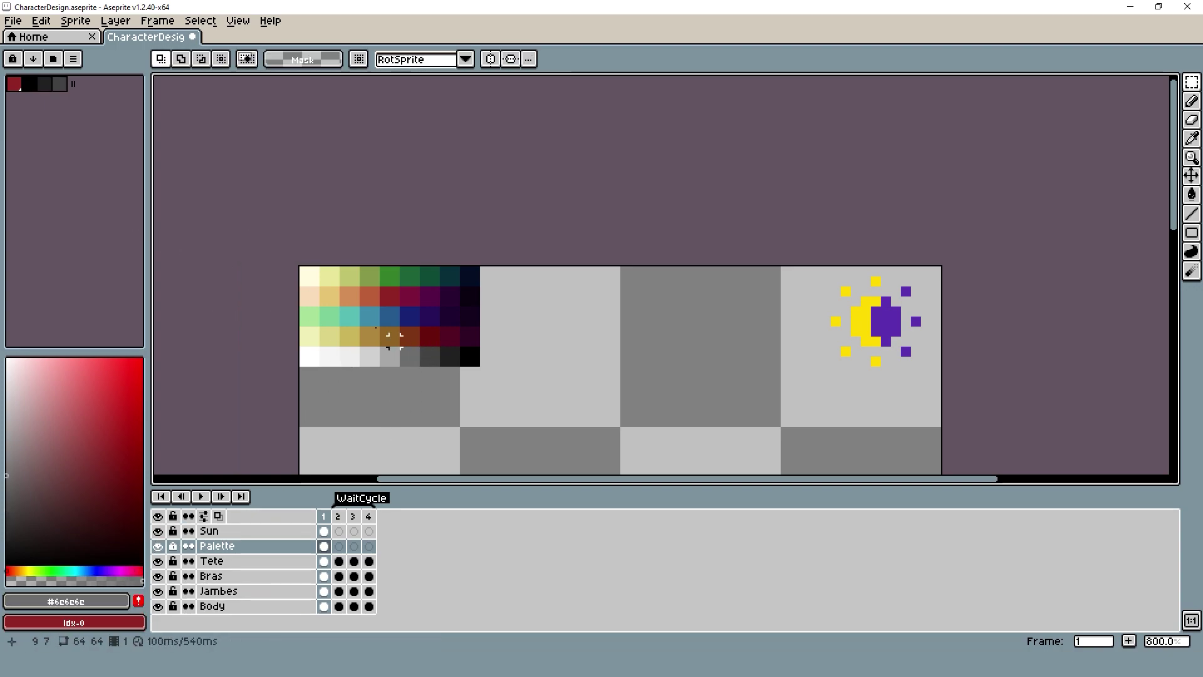
{"action": "left_click_drag", "start_coordinate": [73, 82], "coordinate": [9, 84]}
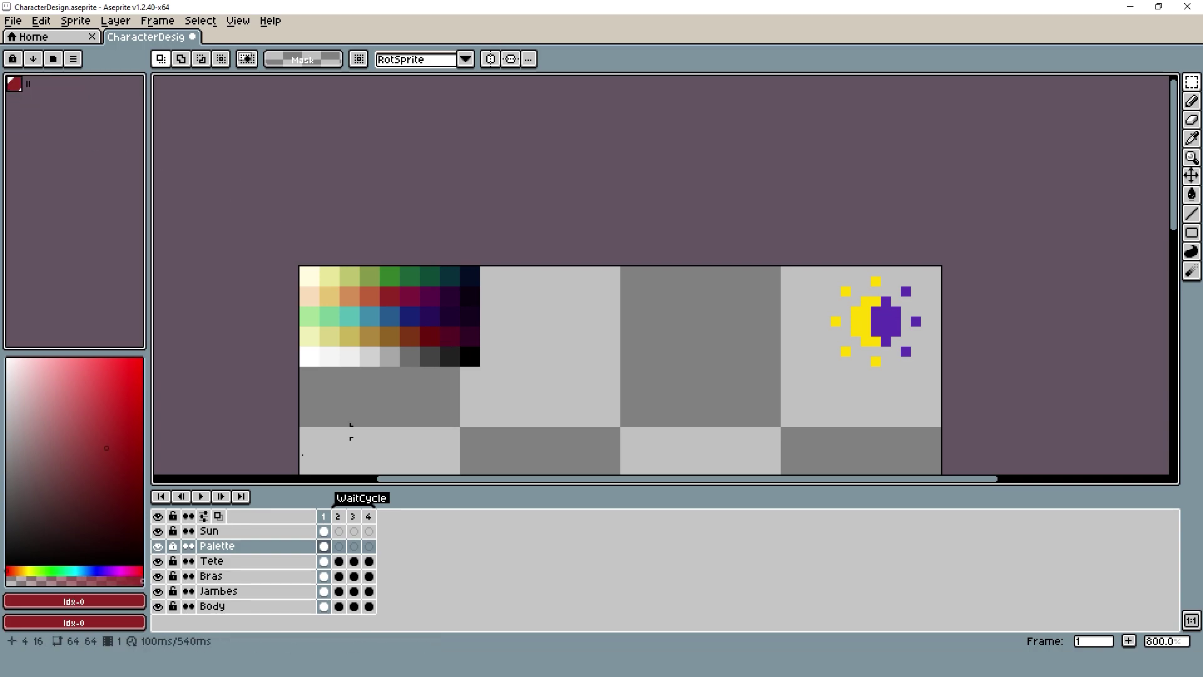
- Hide the Tete, Bras, Jambes, Body and Sun layers so only the Palette layer is displayed
{"action": "key", "text": "w"}
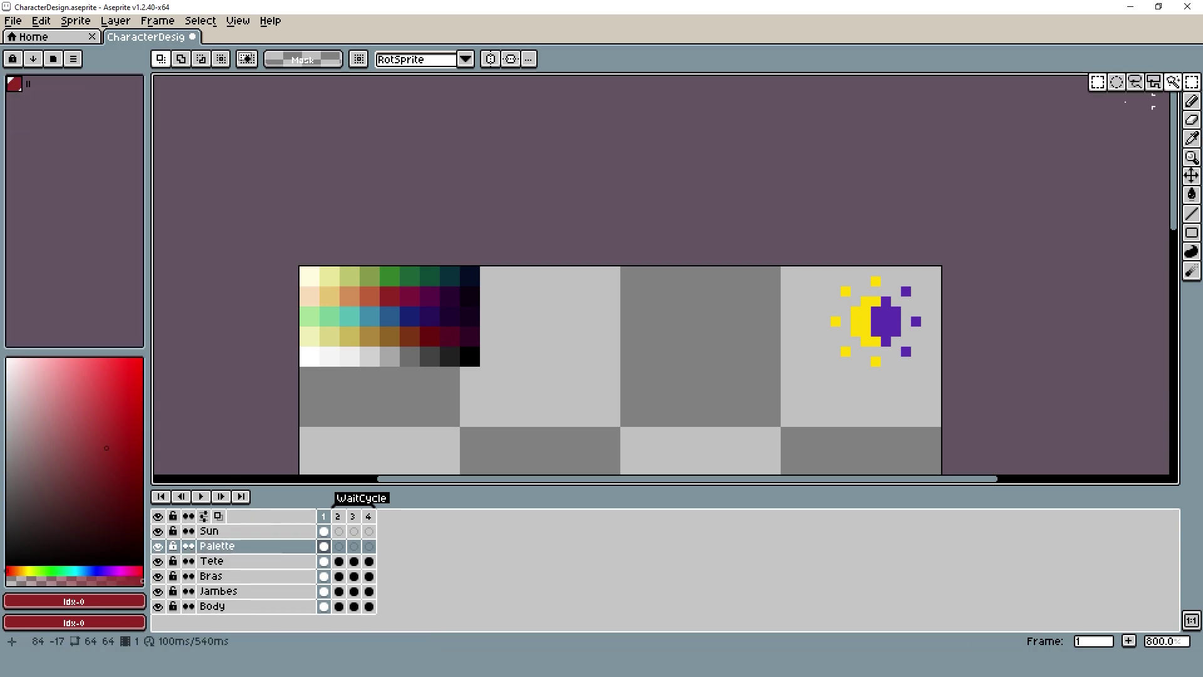
{"action": "left_click_drag", "start_coordinate": [158, 561], "coordinate": [158, 605]}
{"action": "left_click", "coordinate": [158, 531]}
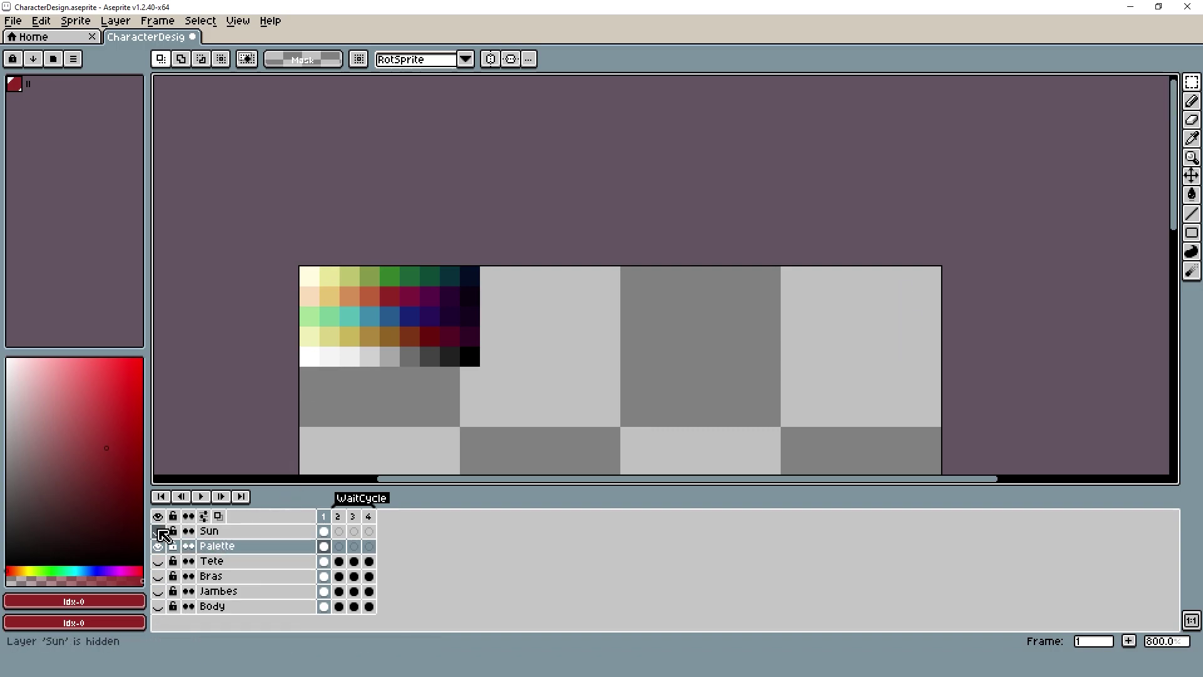
{"action": "scroll", "coordinate": [395, 291], "scroll_direction": "down", "scroll_amount": 4}
{"action": "scroll", "coordinate": [395, 292], "scroll_direction": "up", "scroll_amount": 1}
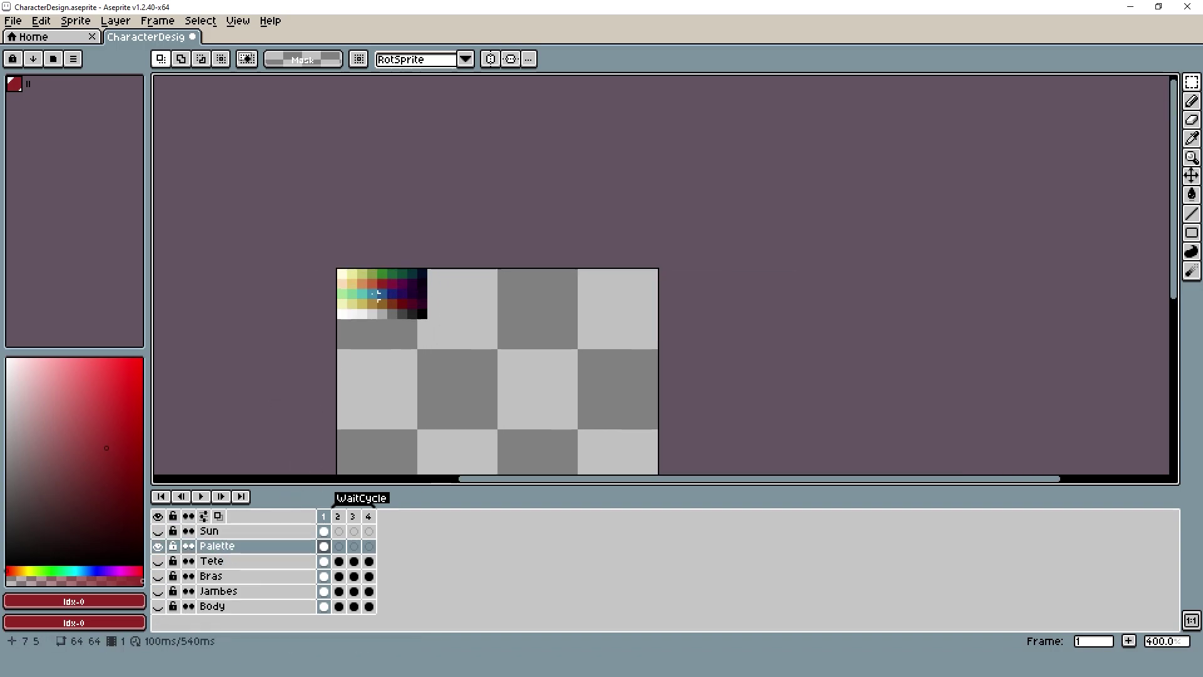
- Create a new colour palette from the sprite with up to 256 colours and entries with alpha component
{"action": "scroll", "coordinate": [370, 282], "scroll_direction": "up", "scroll_amount": 1}
{"action": "left_click", "coordinate": [73, 59]}
{"action": "left_click", "coordinate": [121, 306]}
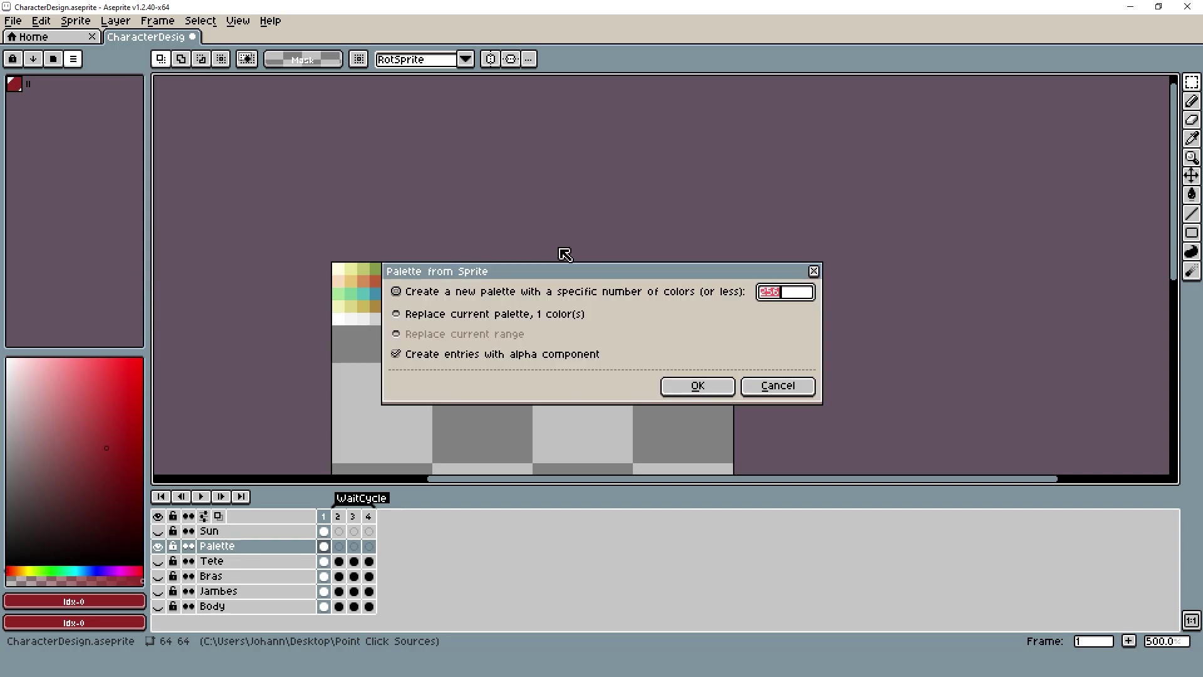
{"action": "left_click", "coordinate": [510, 316]}
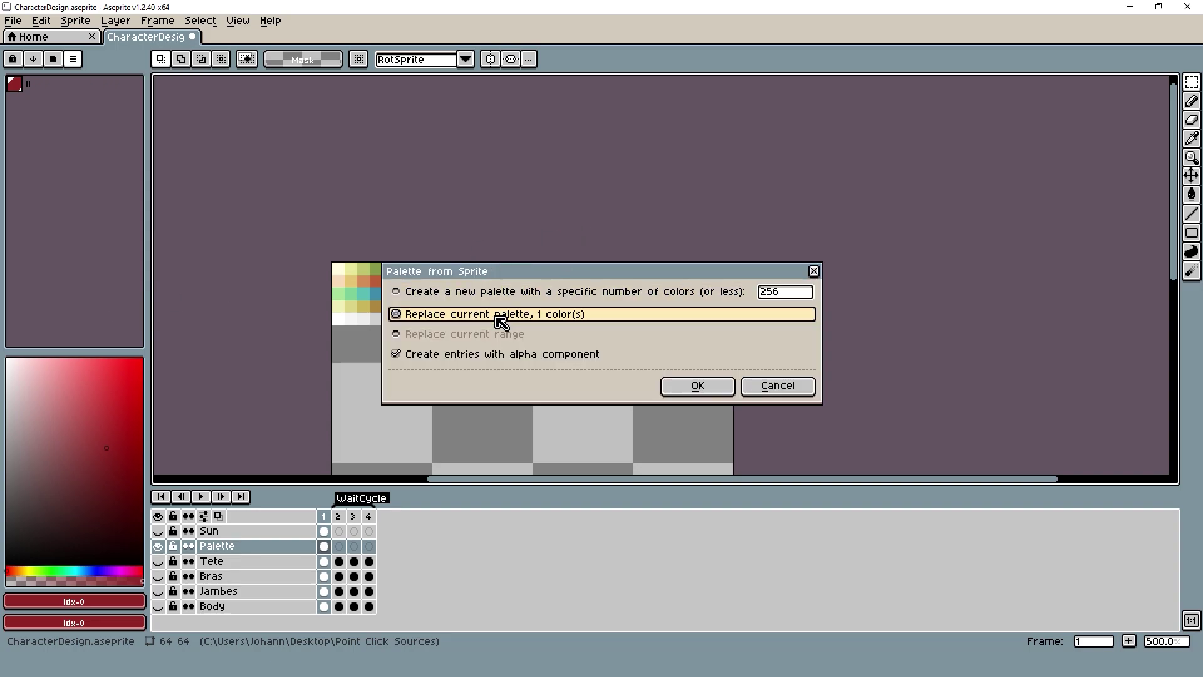
{"action": "left_click", "coordinate": [470, 295]}
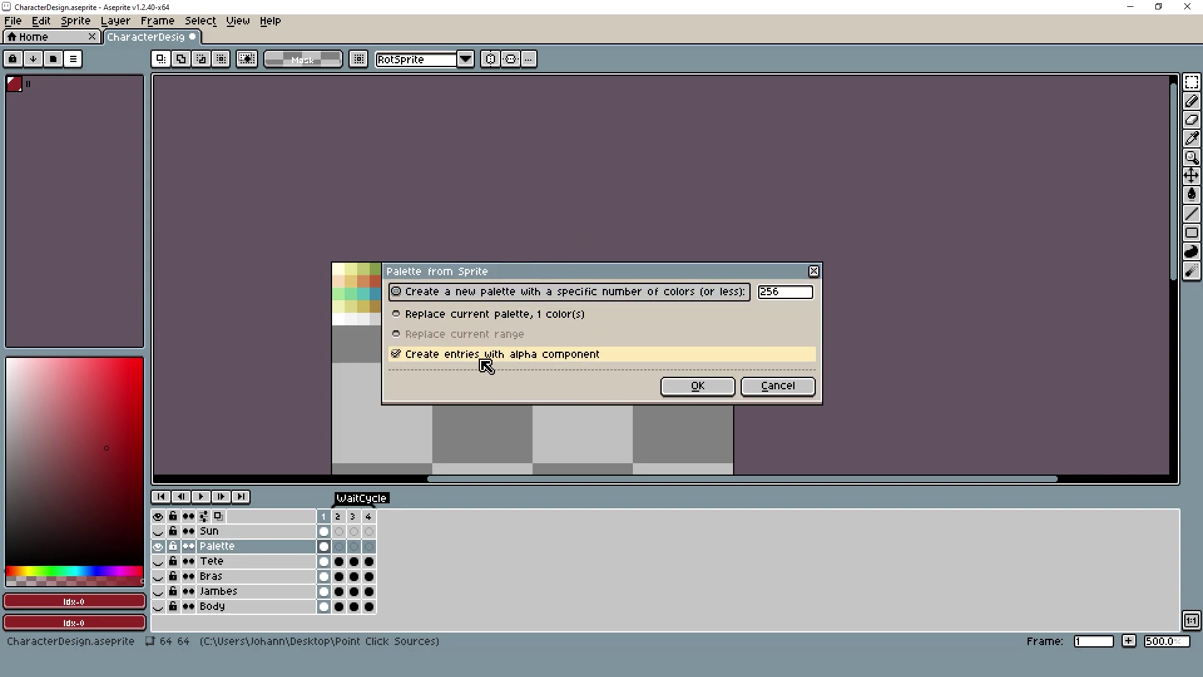
{"action": "left_click", "coordinate": [694, 385]}
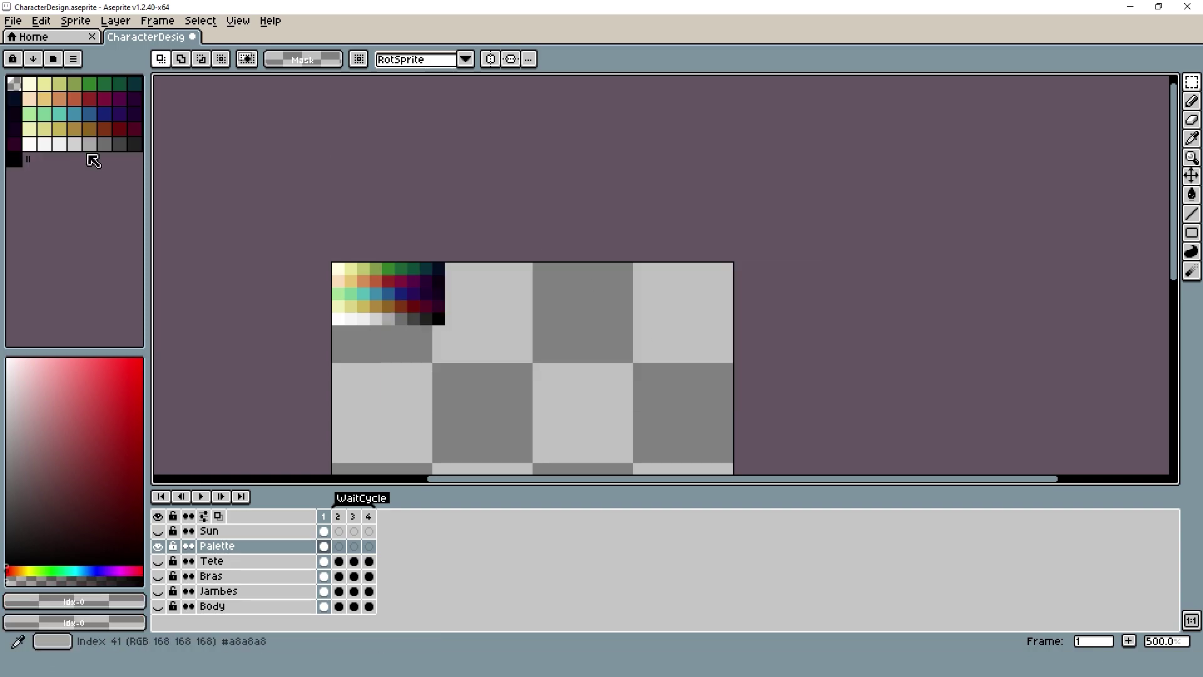
- Remove the transparent first entry from the generated palette so its colours line up in rows of nine
{"action": "mouse_move", "coordinate": [146, 149]}
{"action": "left_mouse_down"}
{"action": "mouse_move", "coordinate": [169, 145]}
{"action": "mouse_move", "coordinate": [105, 145]}
{"action": "mouse_move", "coordinate": [144, 147]}
{"action": "left_mouse_up"}
{"action": "left_click", "coordinate": [81, 178]}
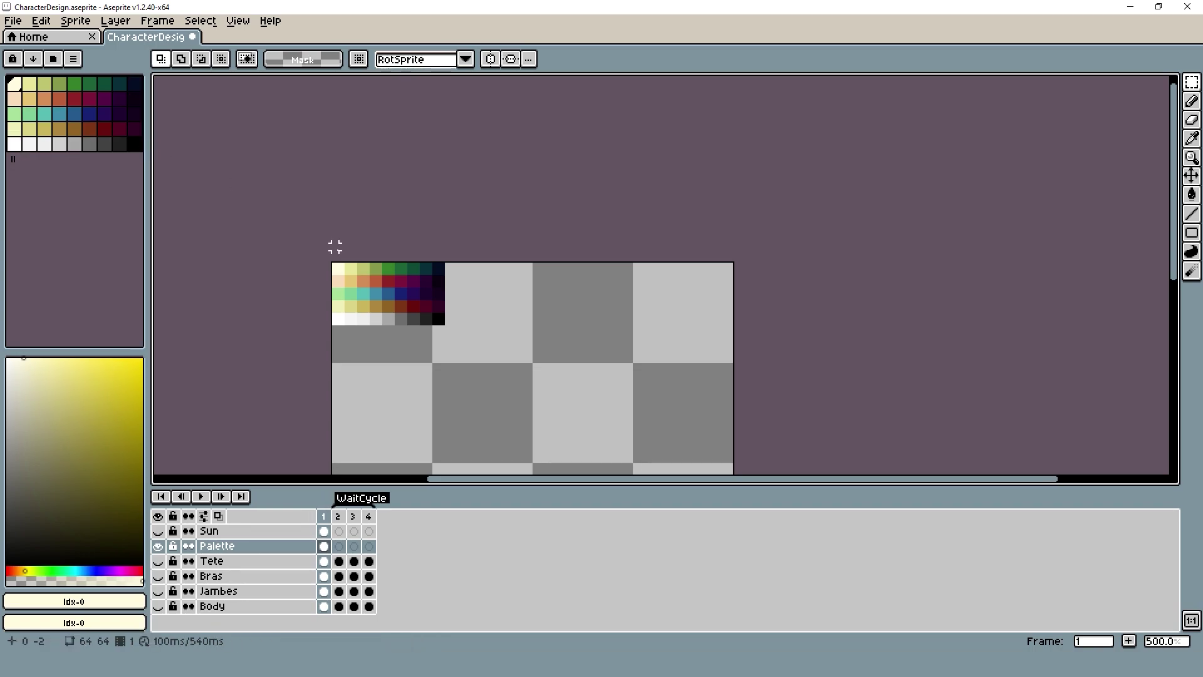
- Hide the Palette layer and move it above the Sun layer
{"action": "scroll", "coordinate": [276, 186], "scroll_direction": "up", "scroll_amount": 1}
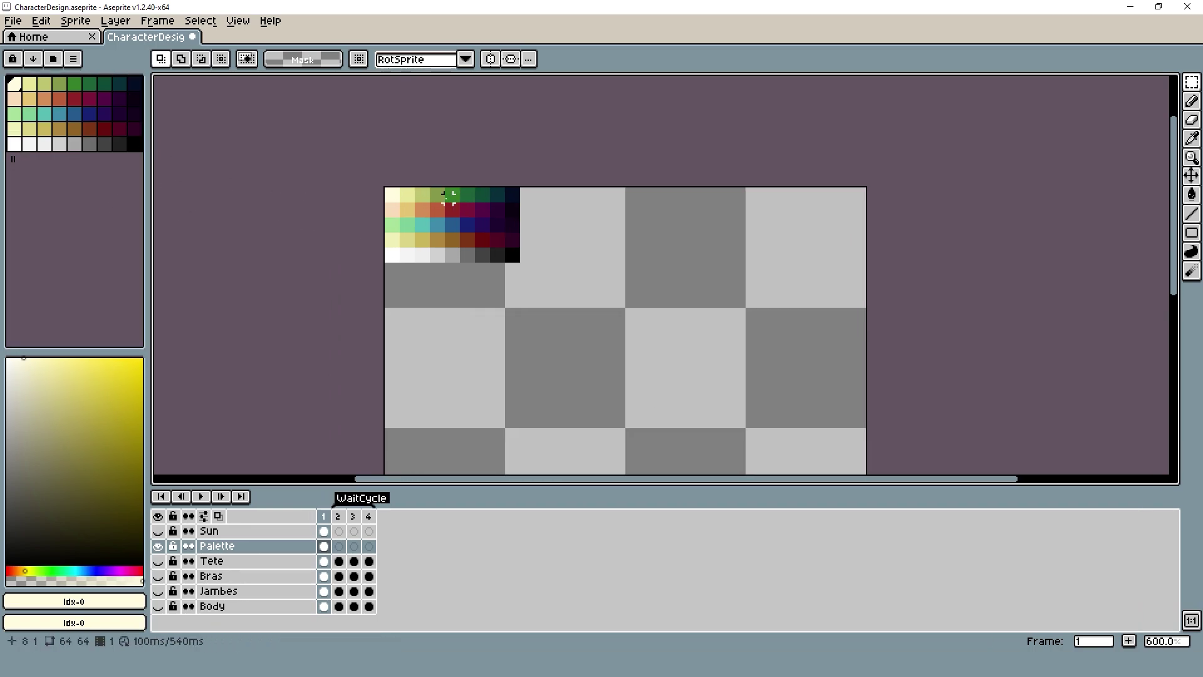
{"action": "left_click", "coordinate": [158, 546]}
{"action": "left_click_drag", "start_coordinate": [229, 545], "coordinate": [182, 533]}
{"action": "scroll", "coordinate": [298, 310], "scroll_direction": "down", "scroll_amount": 1}
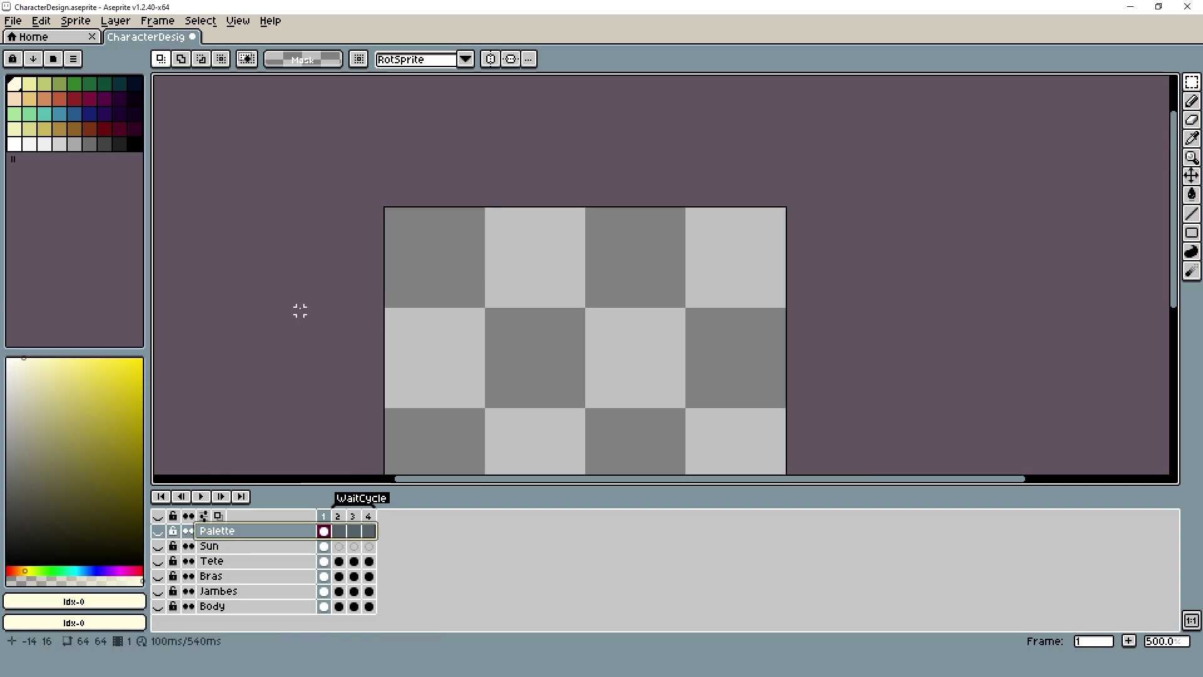
- Show every layer except Palette and save the sprite file
{"action": "left_click", "coordinate": [161, 516]}
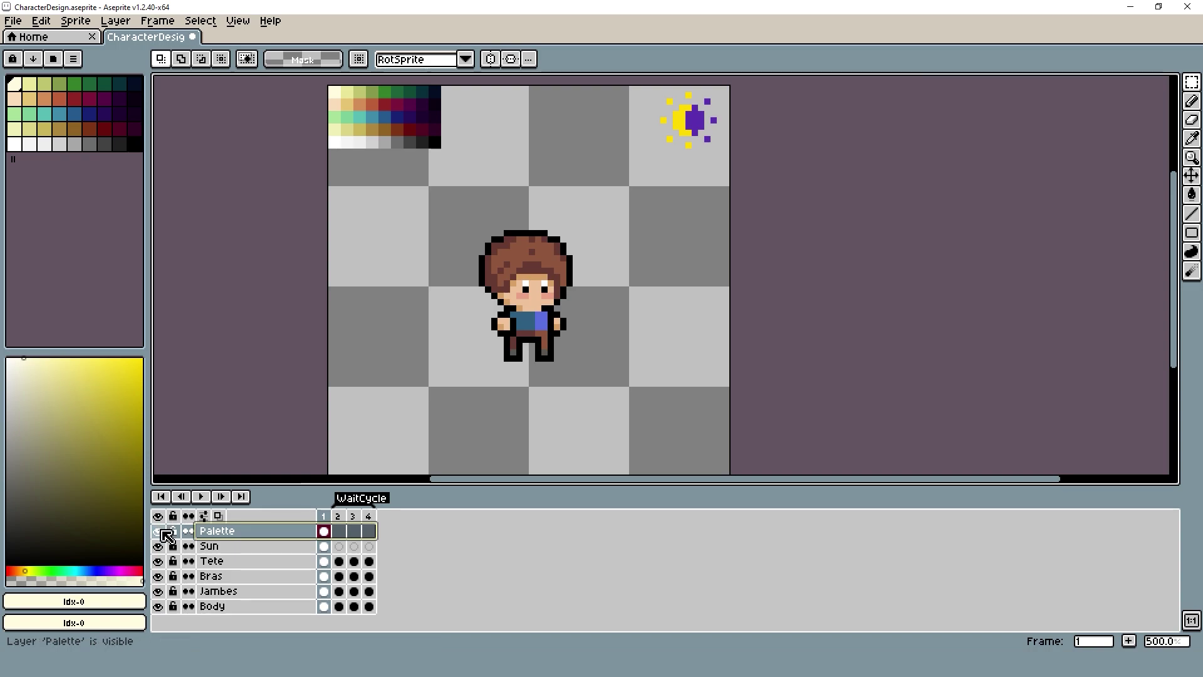
{"action": "left_click", "coordinate": [159, 531]}
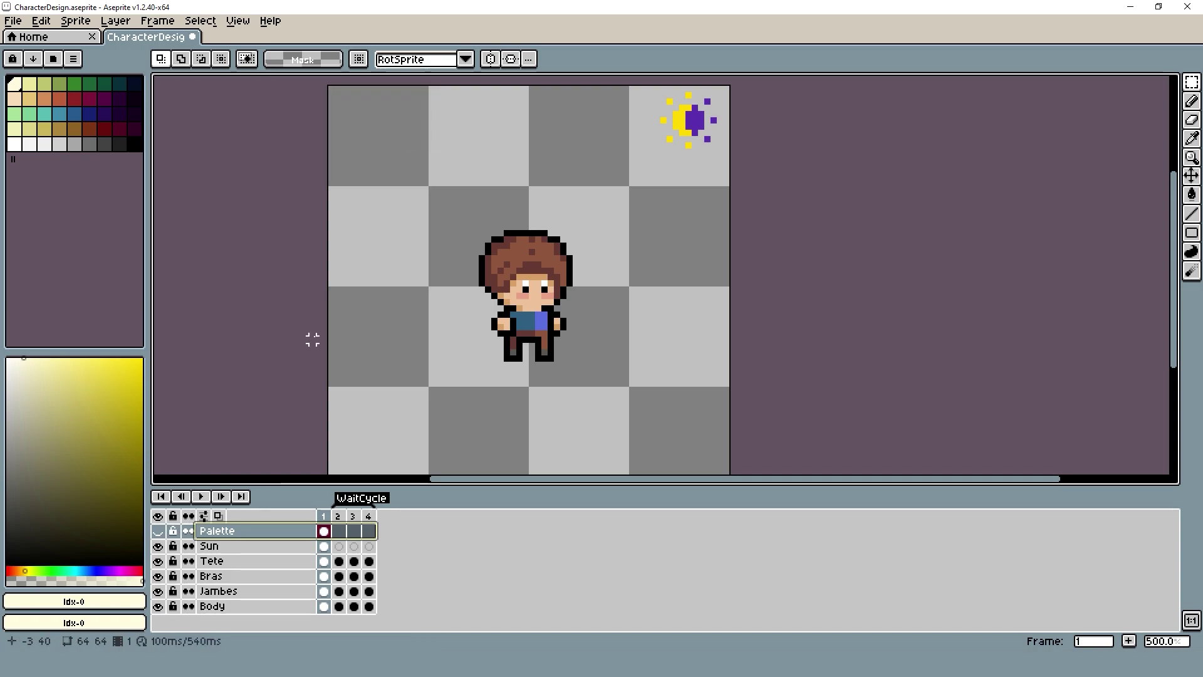
{"action": "left_click_drag", "start_coordinate": [441, 307], "coordinate": [393, 252]}
{"action": "key", "text": "ctrl+s"}
{"action": "left_click_drag", "start_coordinate": [451, 231], "coordinate": [506, 263]}
{"action": "key", "text": "Tab"}
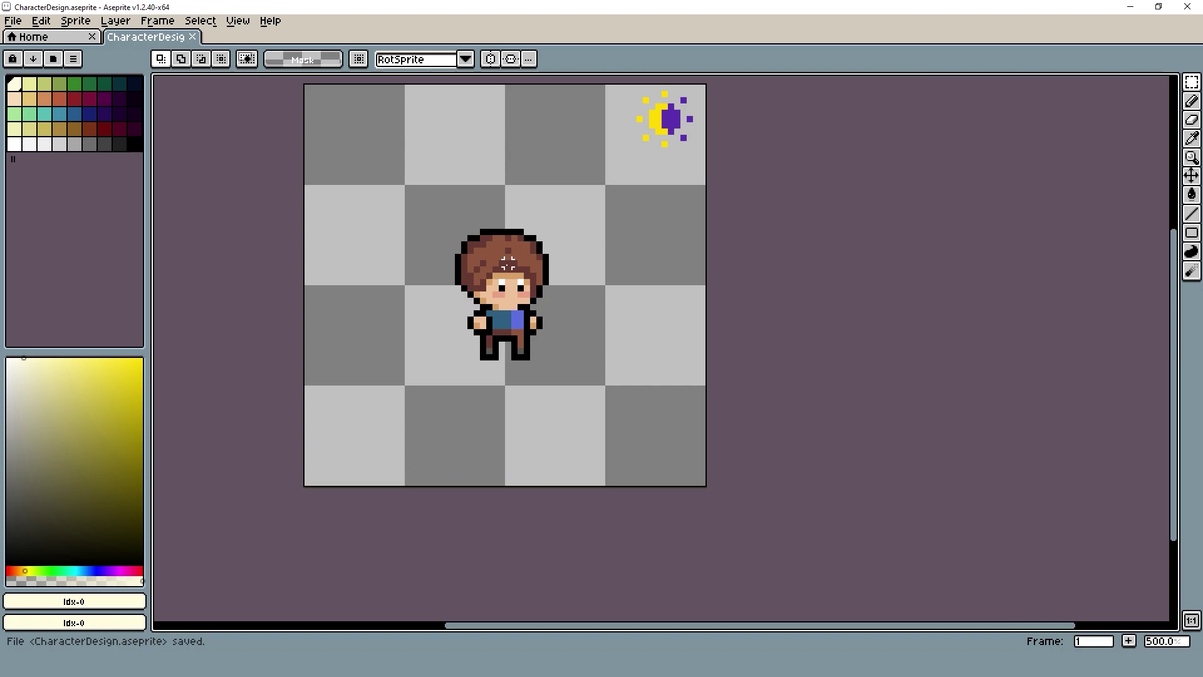
{"action": "key", "text": "Tab"}
{"action": "left_click_drag", "start_coordinate": [506, 264], "coordinate": [537, 272]}
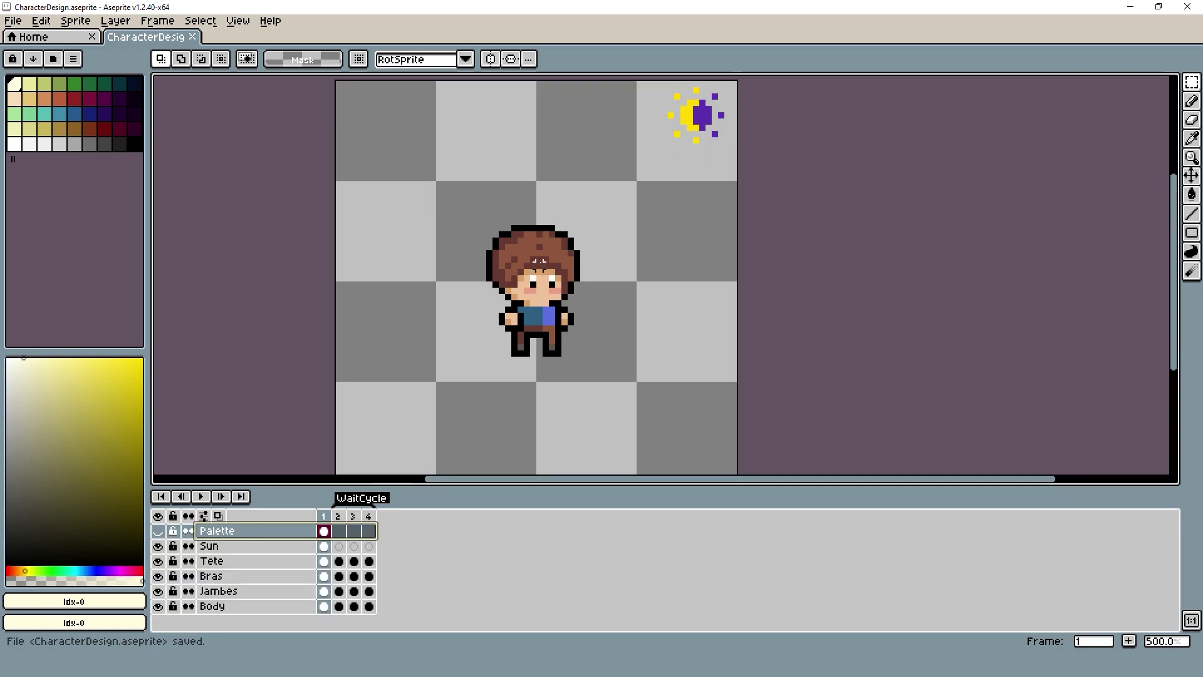
{"action": "scroll", "coordinate": [522, 261], "scroll_direction": "down", "scroll_amount": 1}
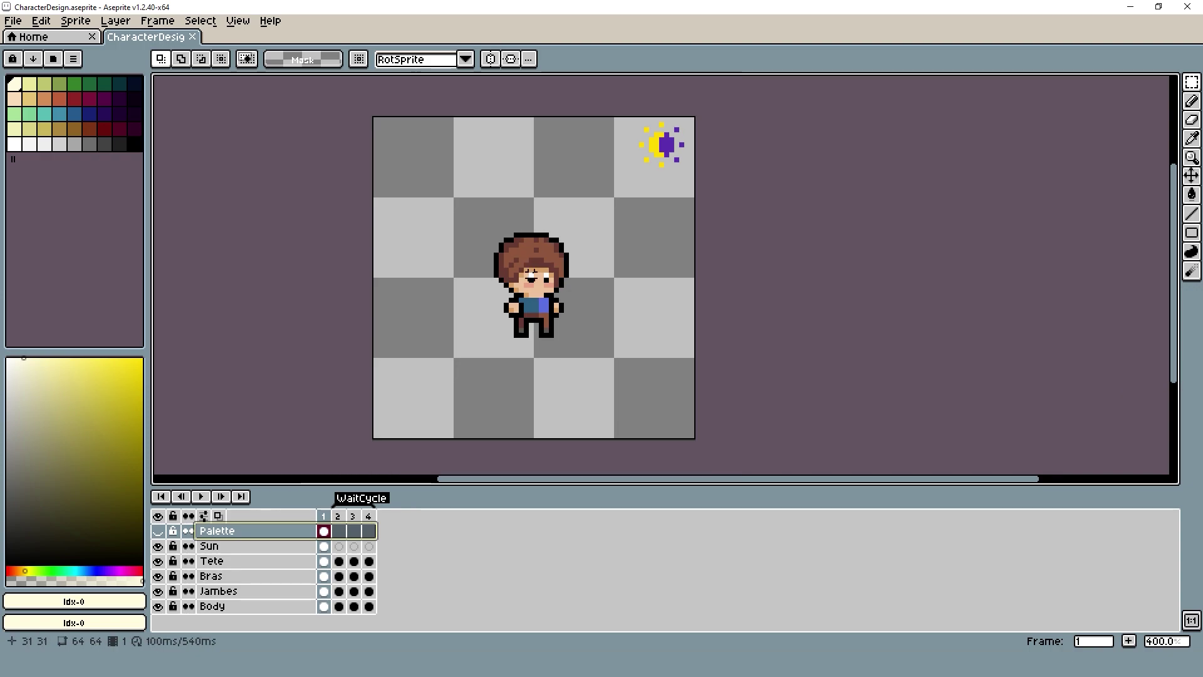
{"action": "scroll", "coordinate": [531, 270], "scroll_direction": "up", "scroll_amount": 1}
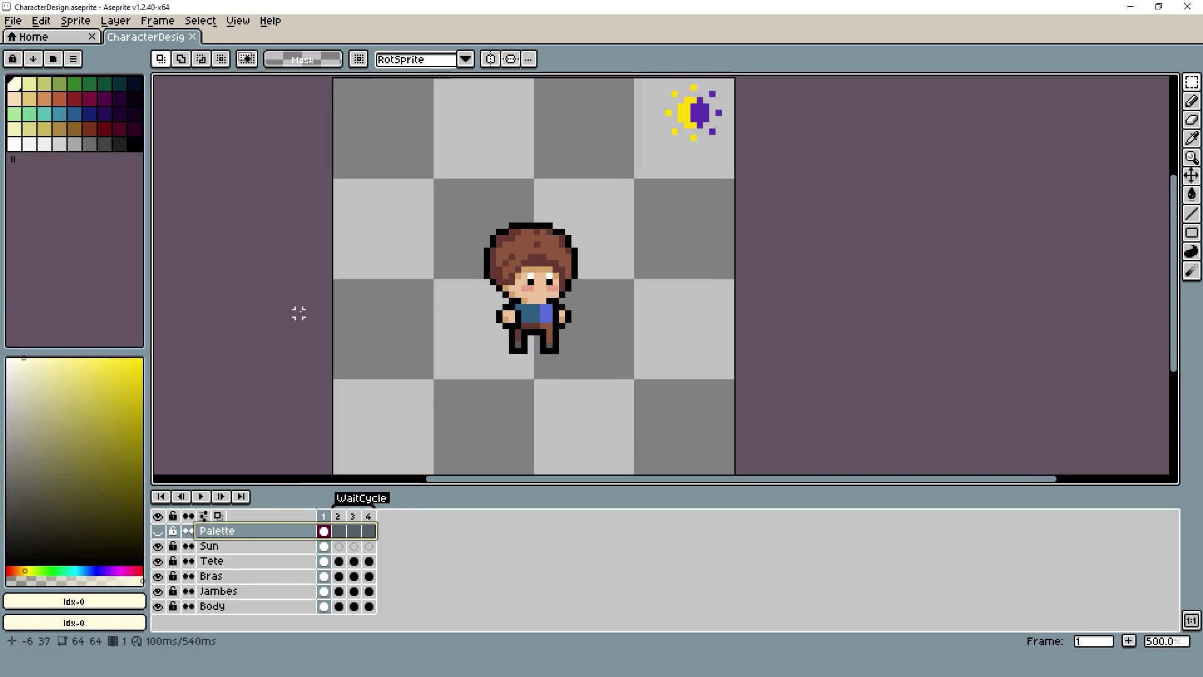
{"action": "scroll", "coordinate": [299, 312], "scroll_direction": "down", "scroll_amount": 1}
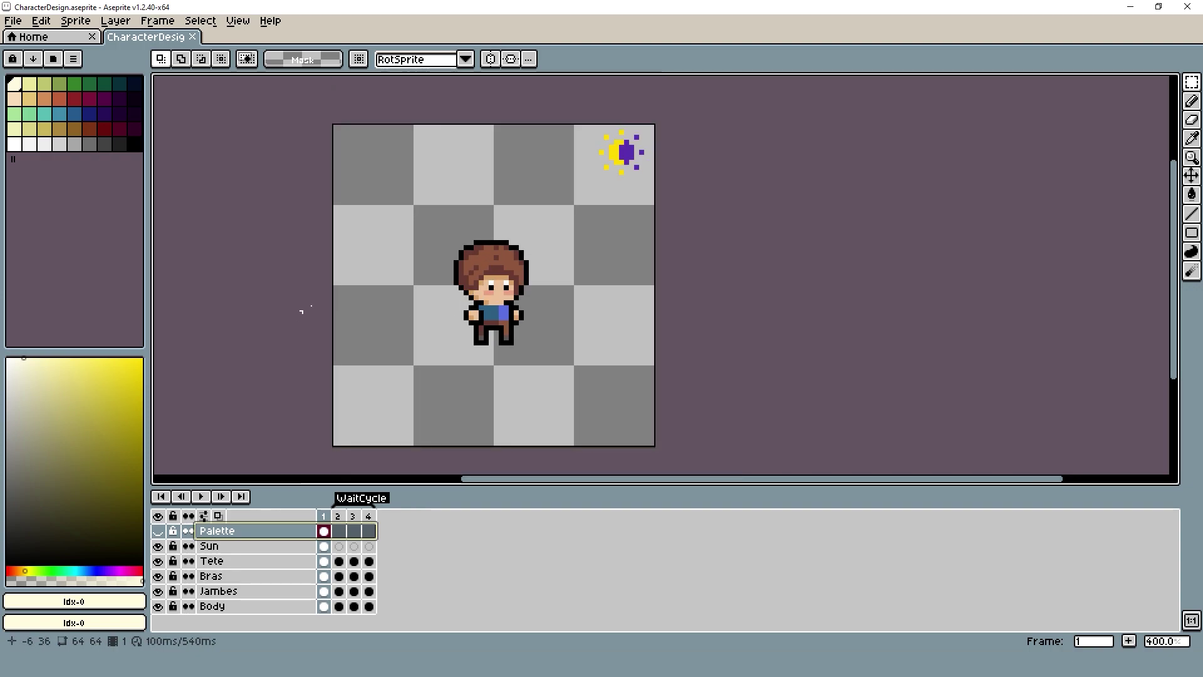
{"action": "scroll", "coordinate": [406, 277], "scroll_direction": "up", "scroll_amount": 1}
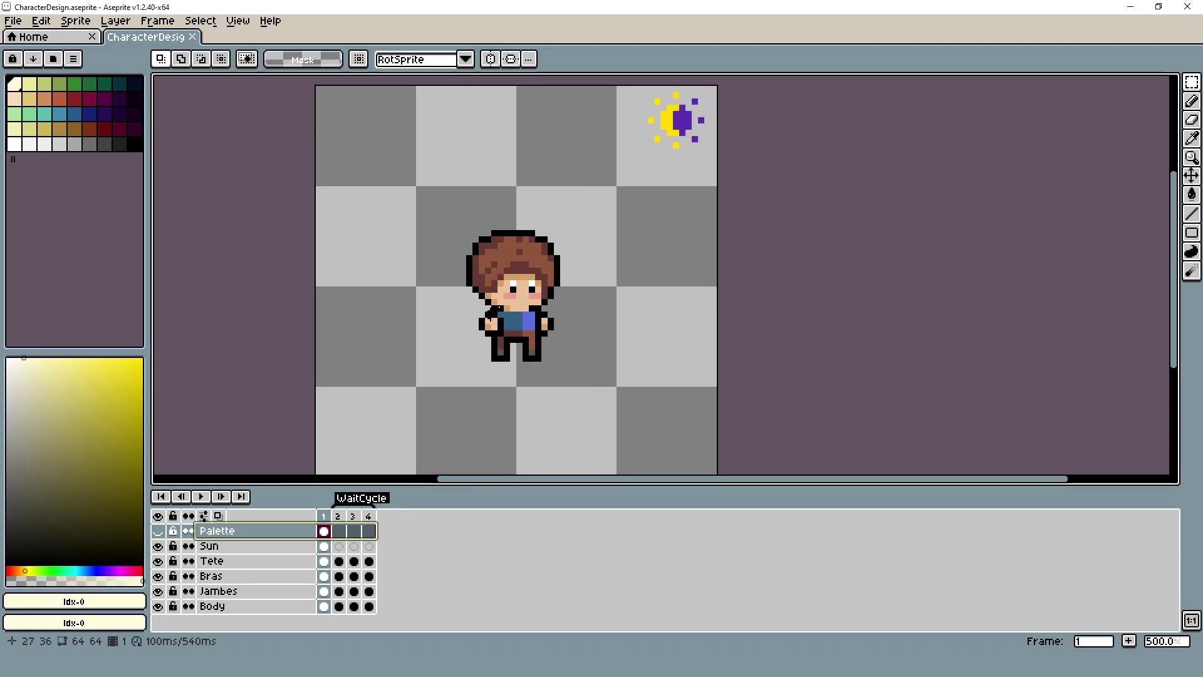